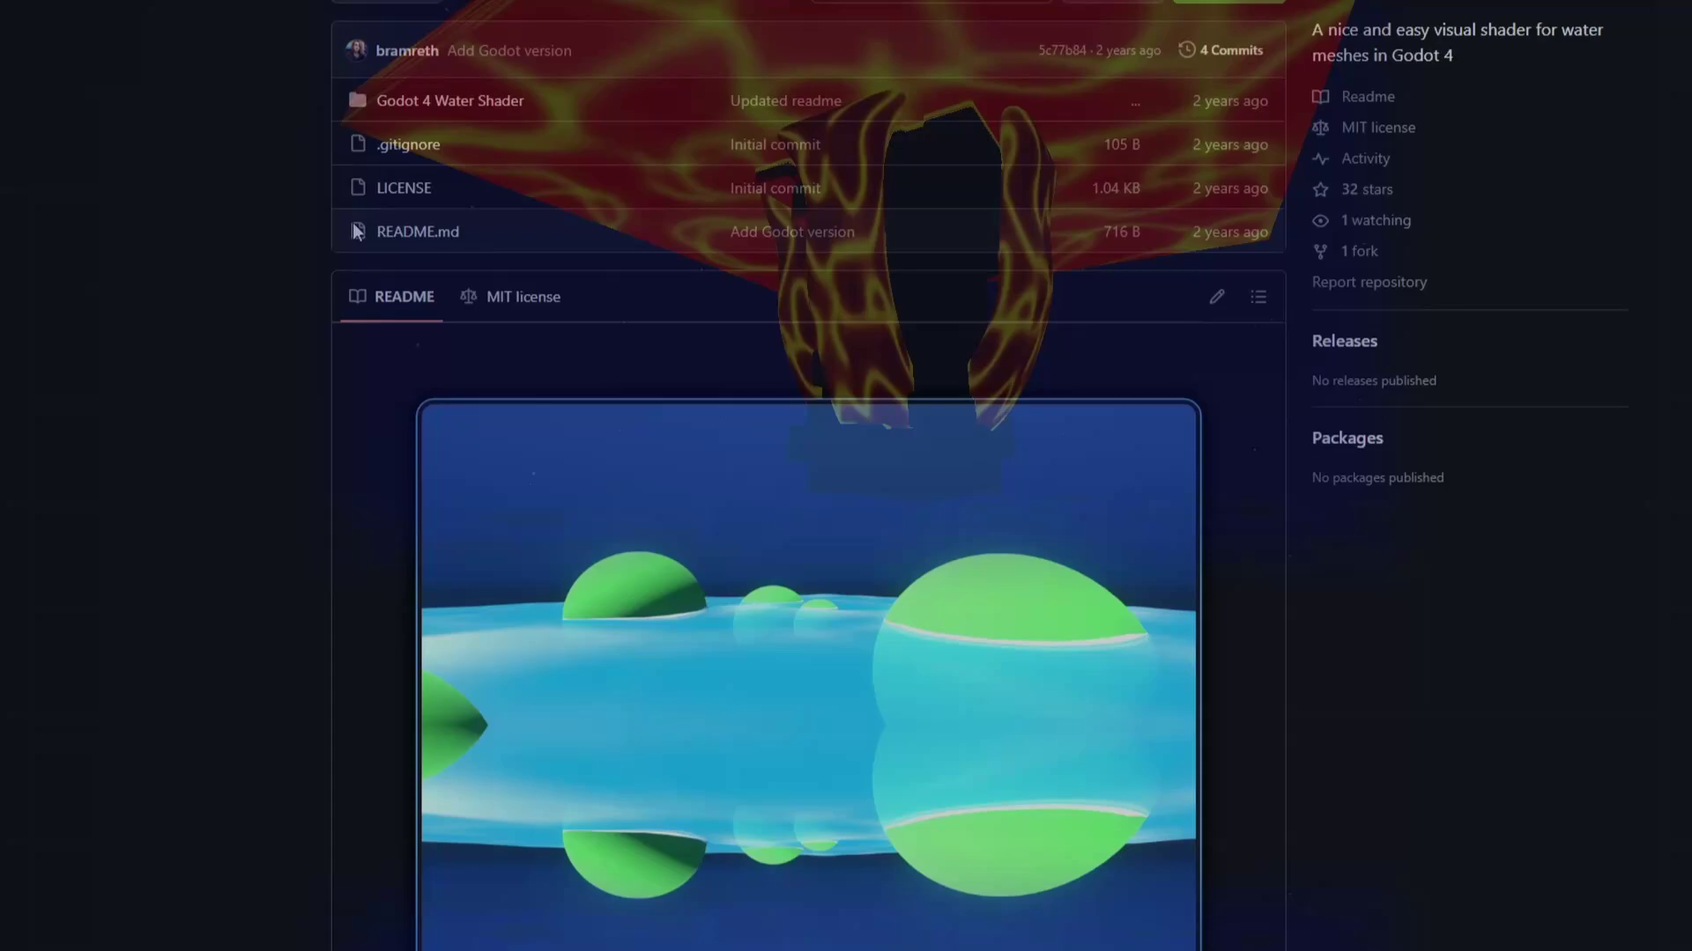
Step: Download the Godot4WaterShader repository from GitHub as a ZIP archive
scroll(236, 479, "up", 3)
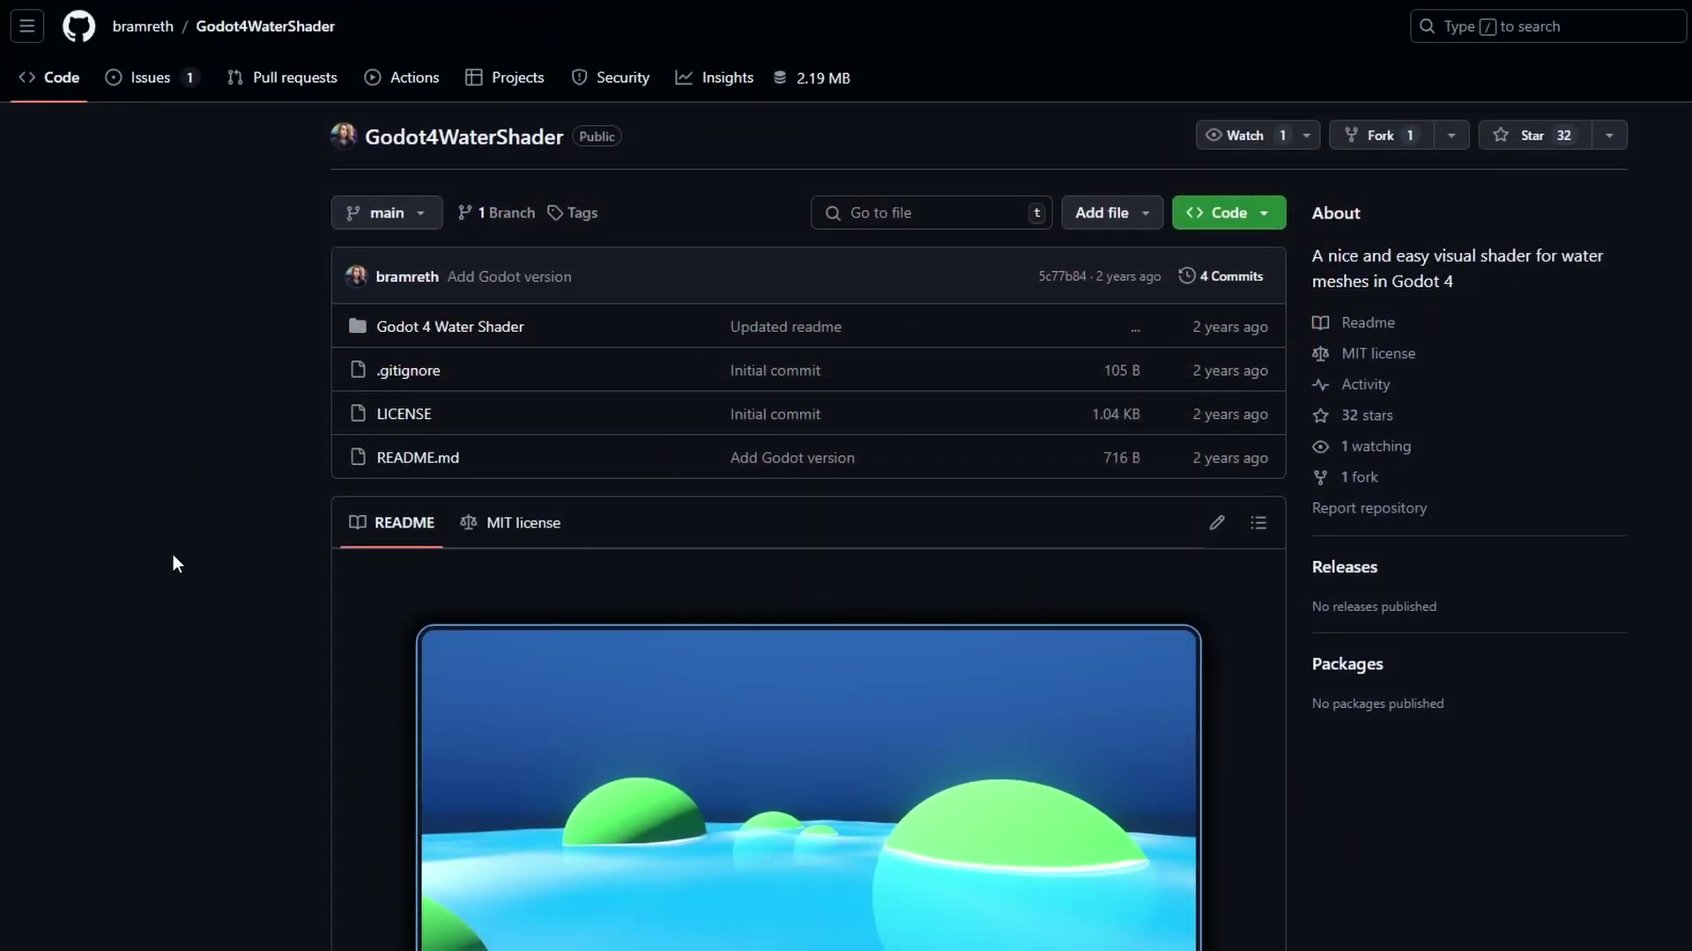
scroll(174, 557, "down", 3)
scroll(174, 540, "up", 3)
left_click(1253, 214)
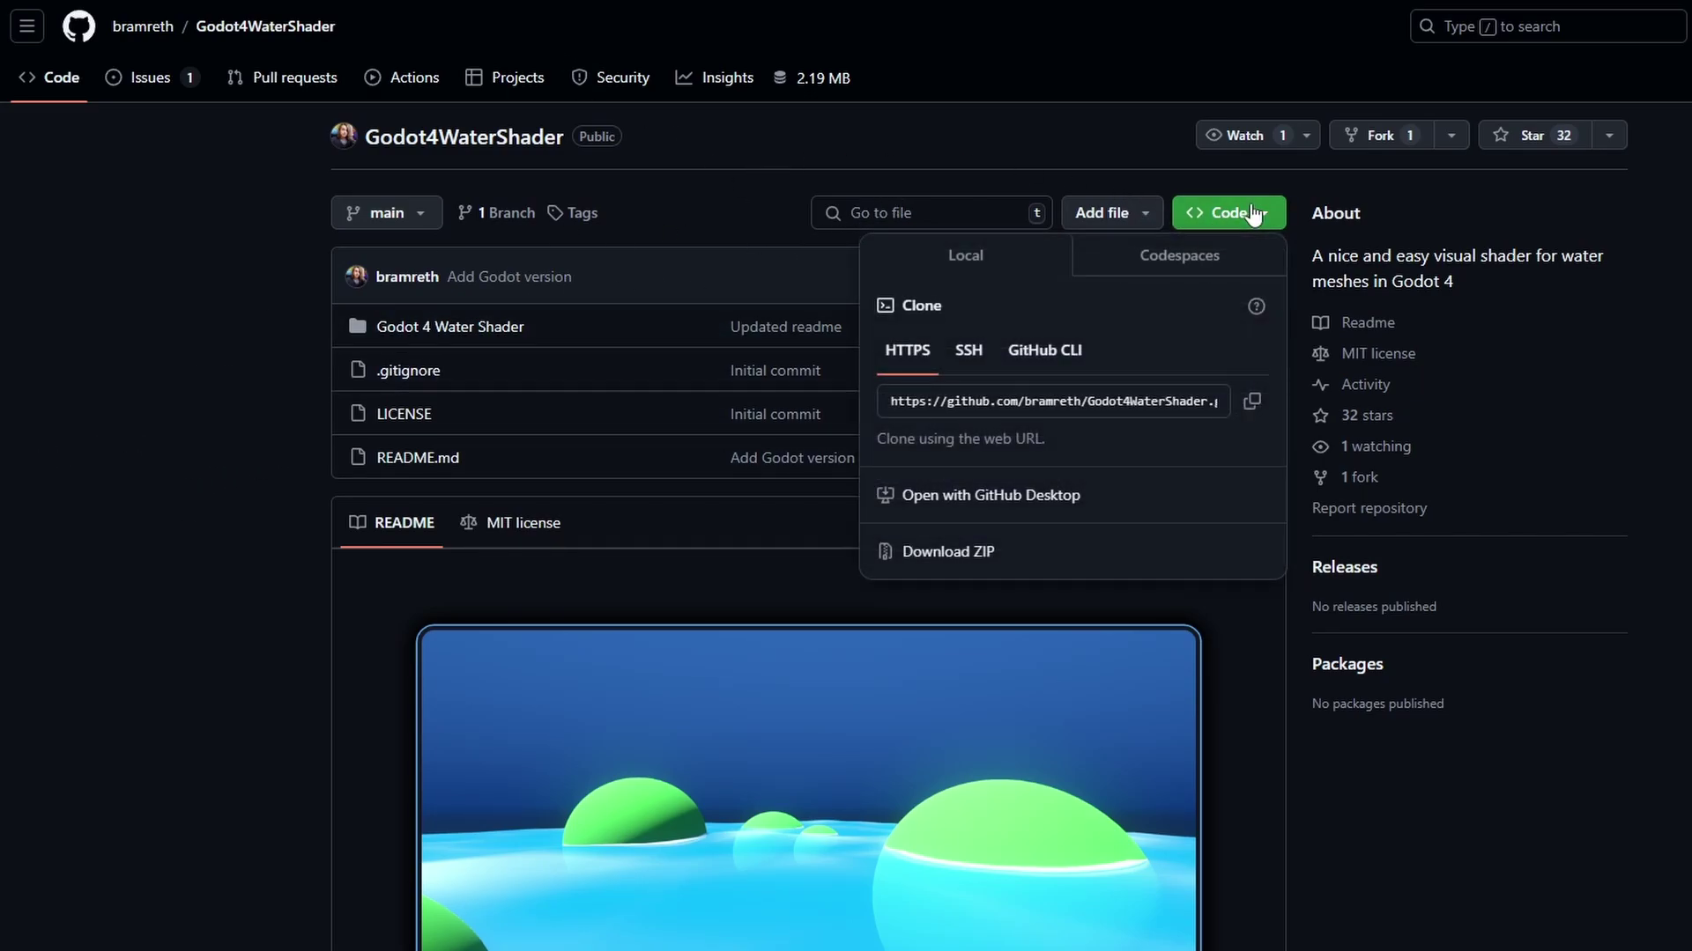
left_click(1005, 555)
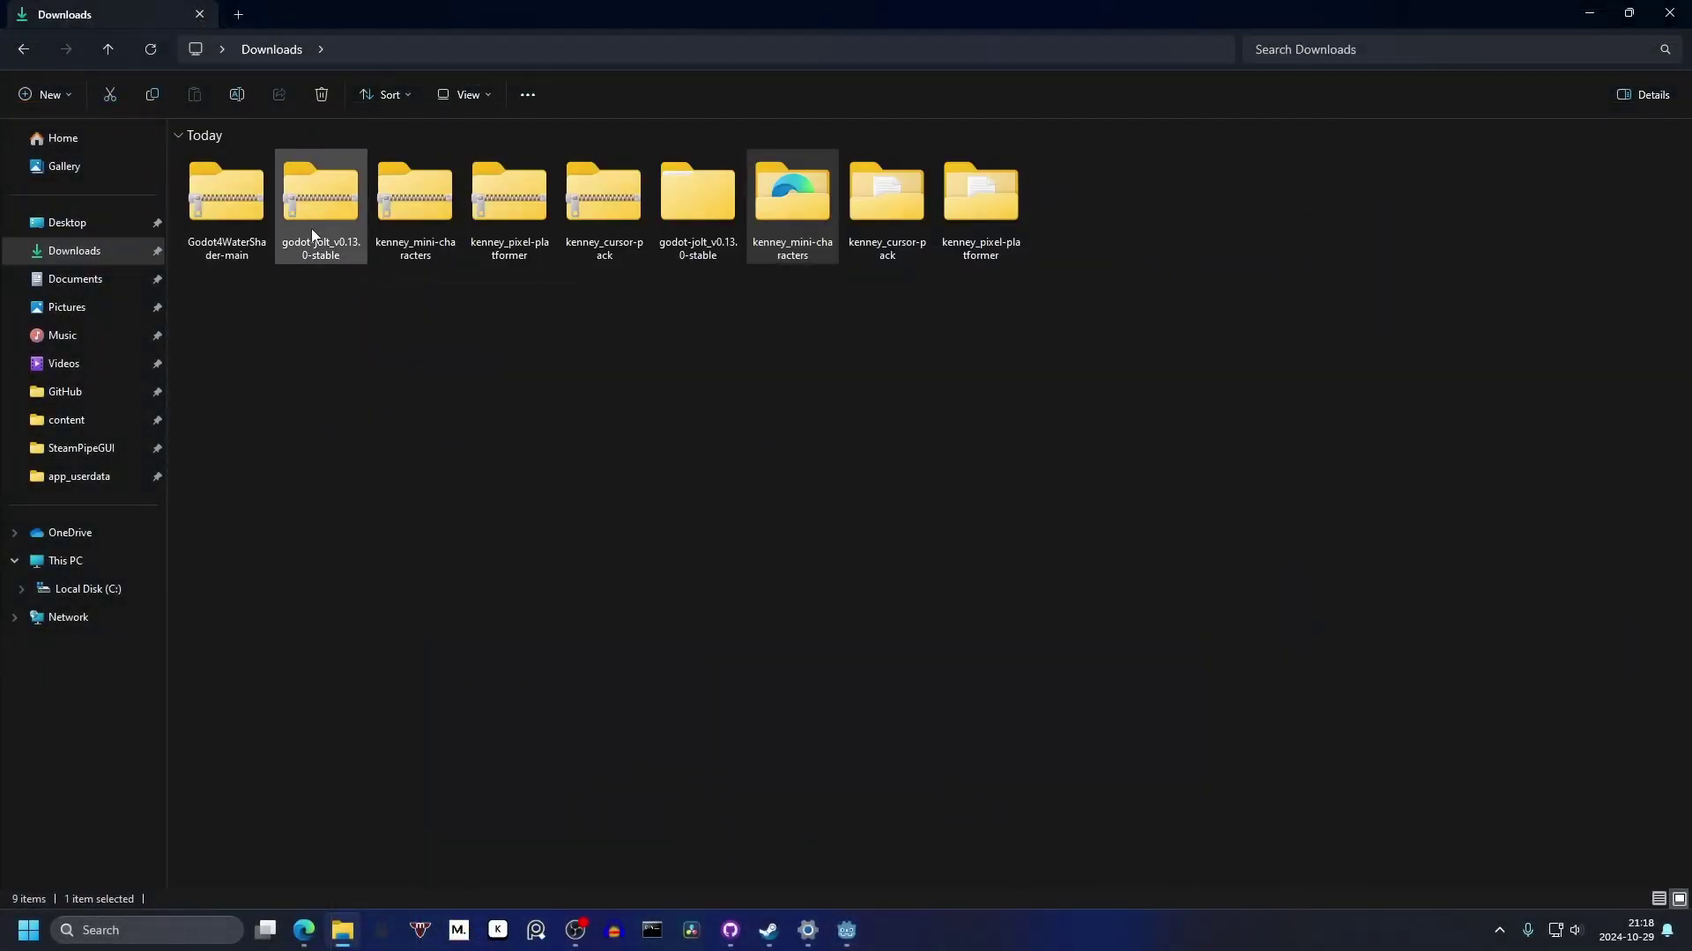
Step: Switch to File Explorer and extract the Godot4WaterShader-main archive to its default destination in Downloads
right_click(237, 185)
left_click(315, 393)
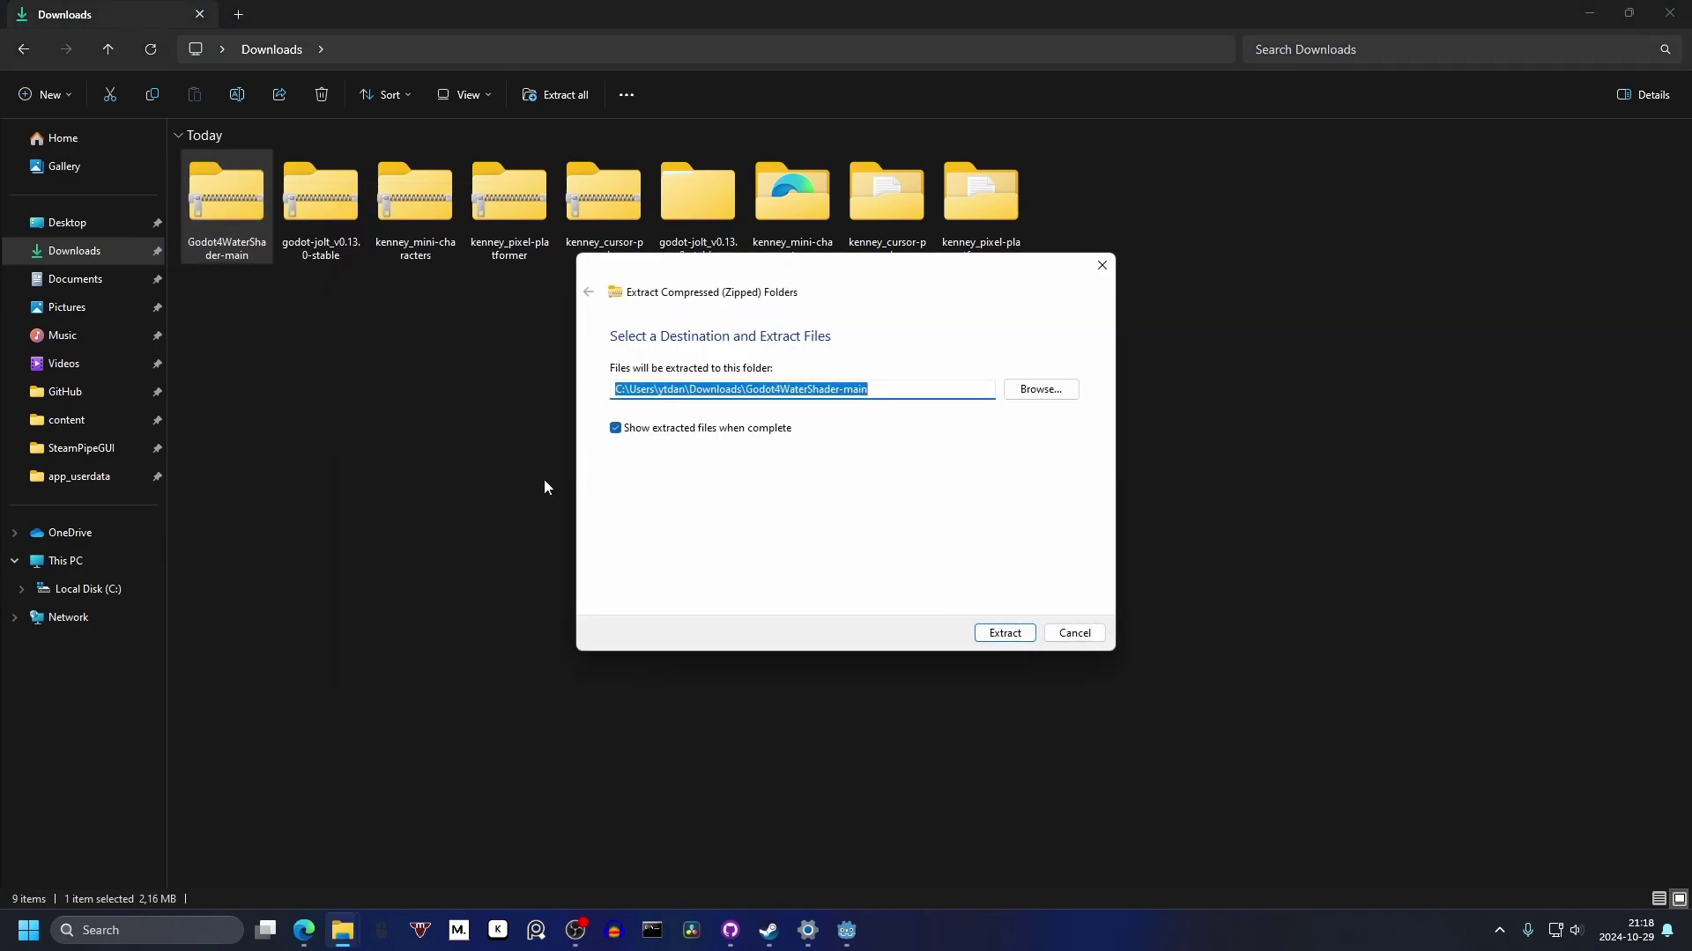
key("Return")
Step: Copy WaterShader.tres from the extracted Godot 4 Water Shader folder into the res:// folder of the Godot project
double_click(405, 176)
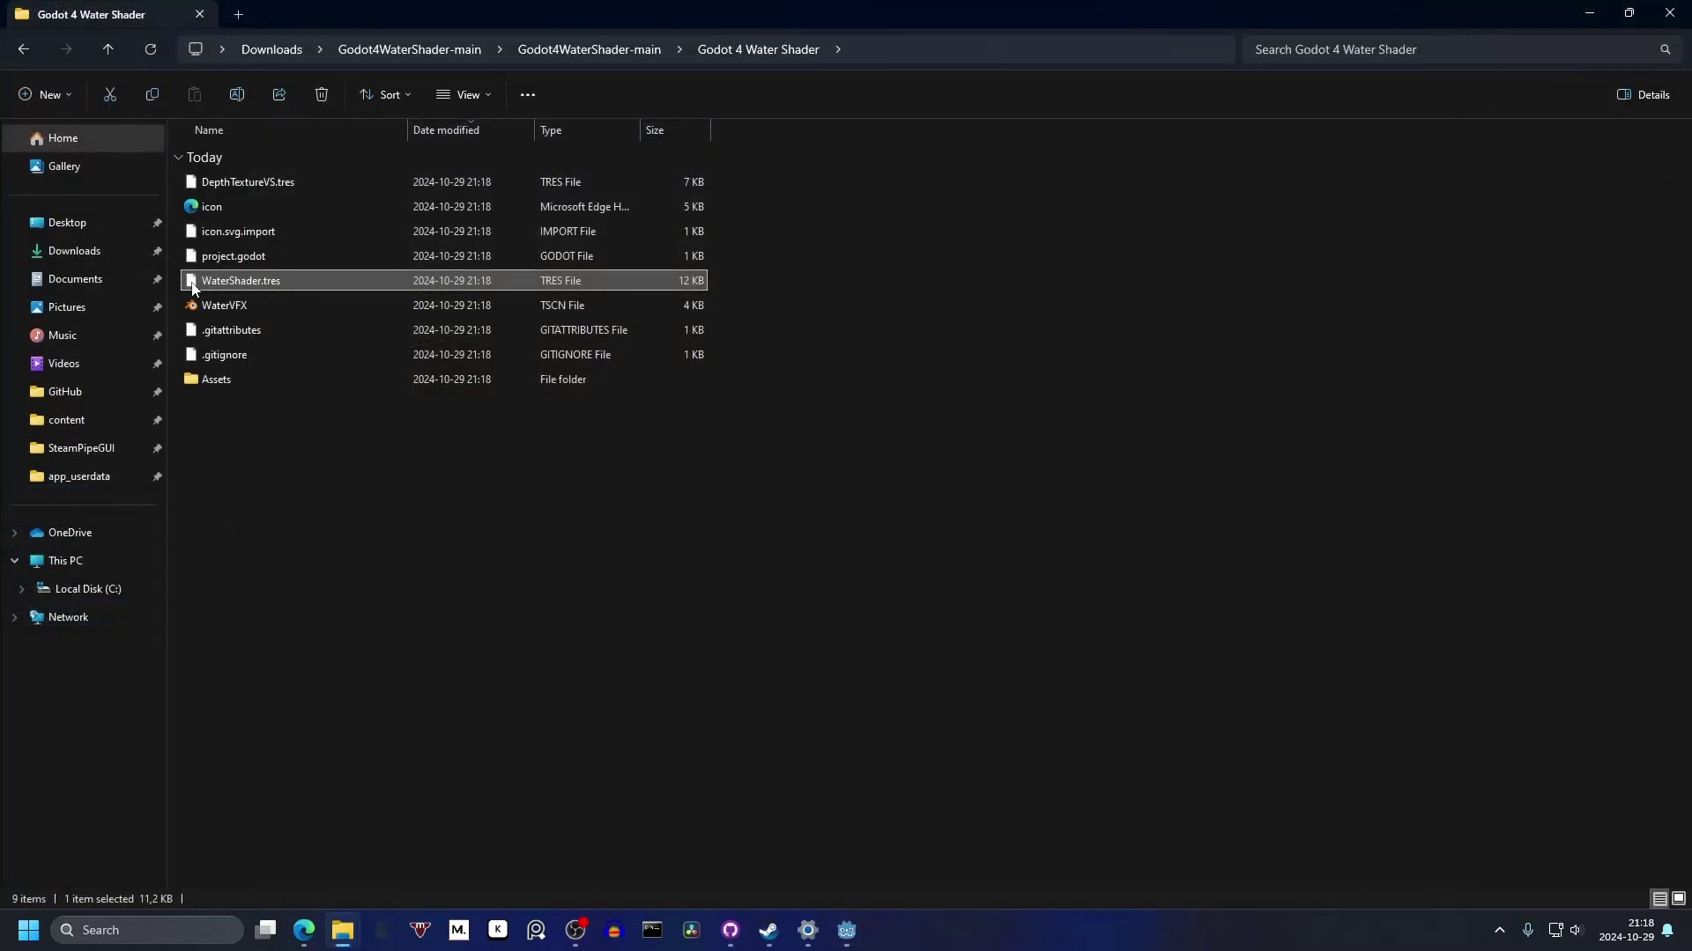
left_click_drag(529, 14, 1092, 52)
left_click_drag(916, 333, 494, 346)
left_click_drag(122, 727, 120, 726)
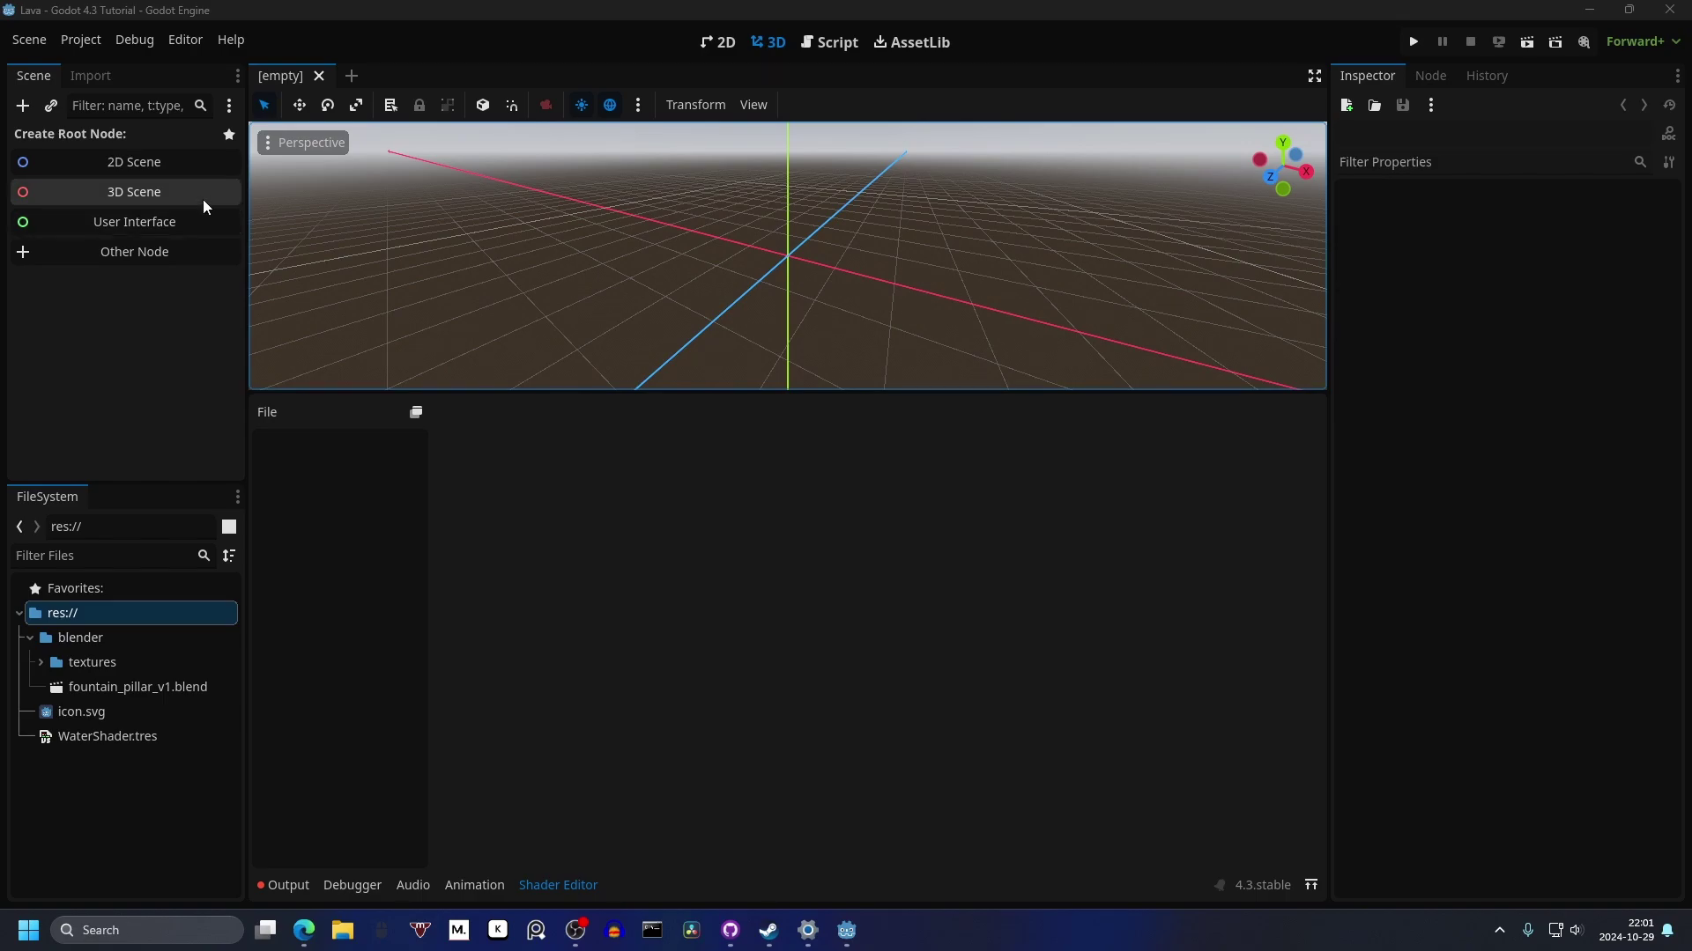
Step: Create a 3D scene root and add fountain_pillar_v1.blend as a child of Node3D
left_click(204, 200)
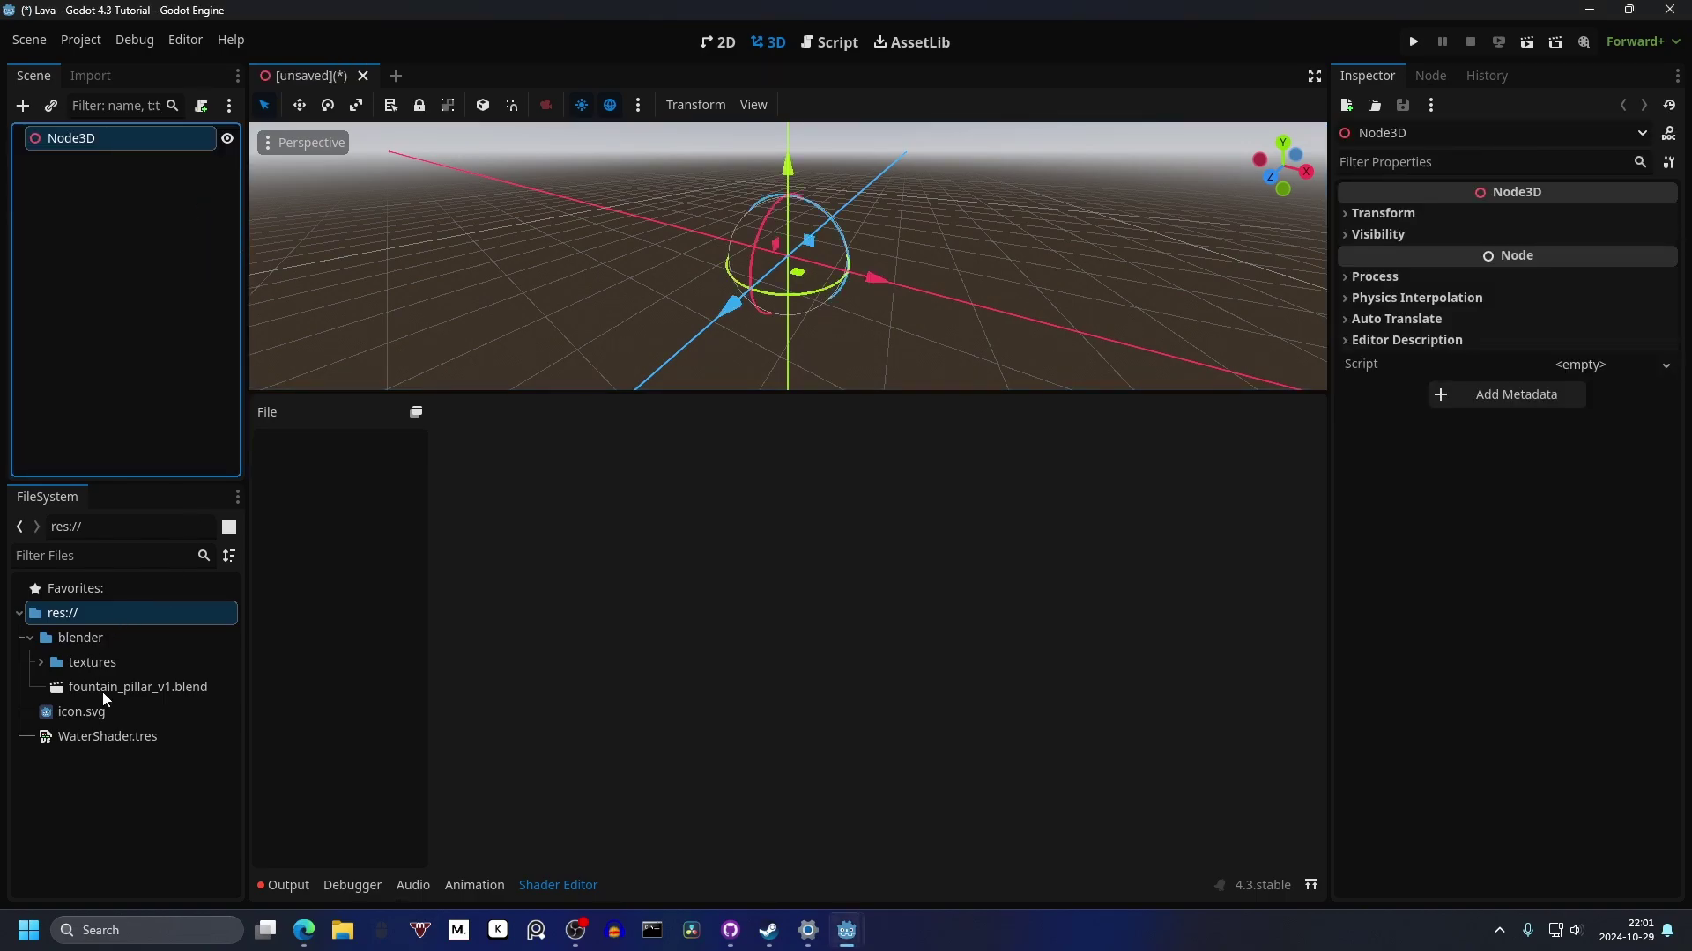
left_click_drag(104, 690, 216, 240)
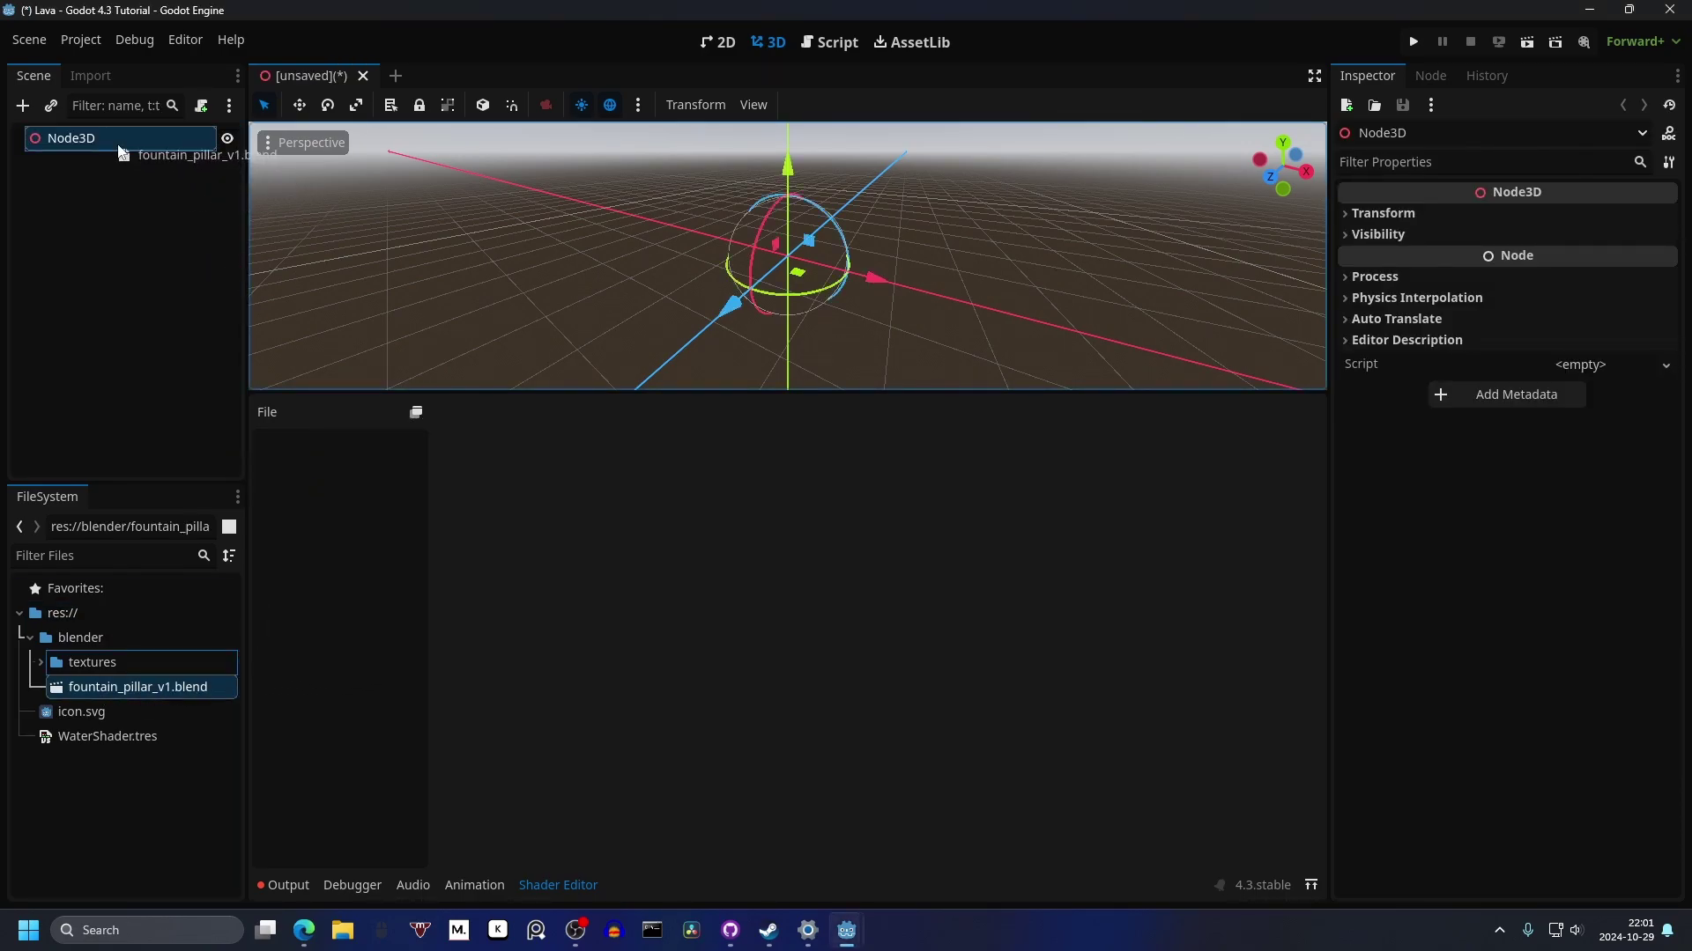
left_click_drag(119, 148, 119, 148)
scroll(763, 180, "down", 12)
middle_click_drag(775, 185, 771, 264, "shift")
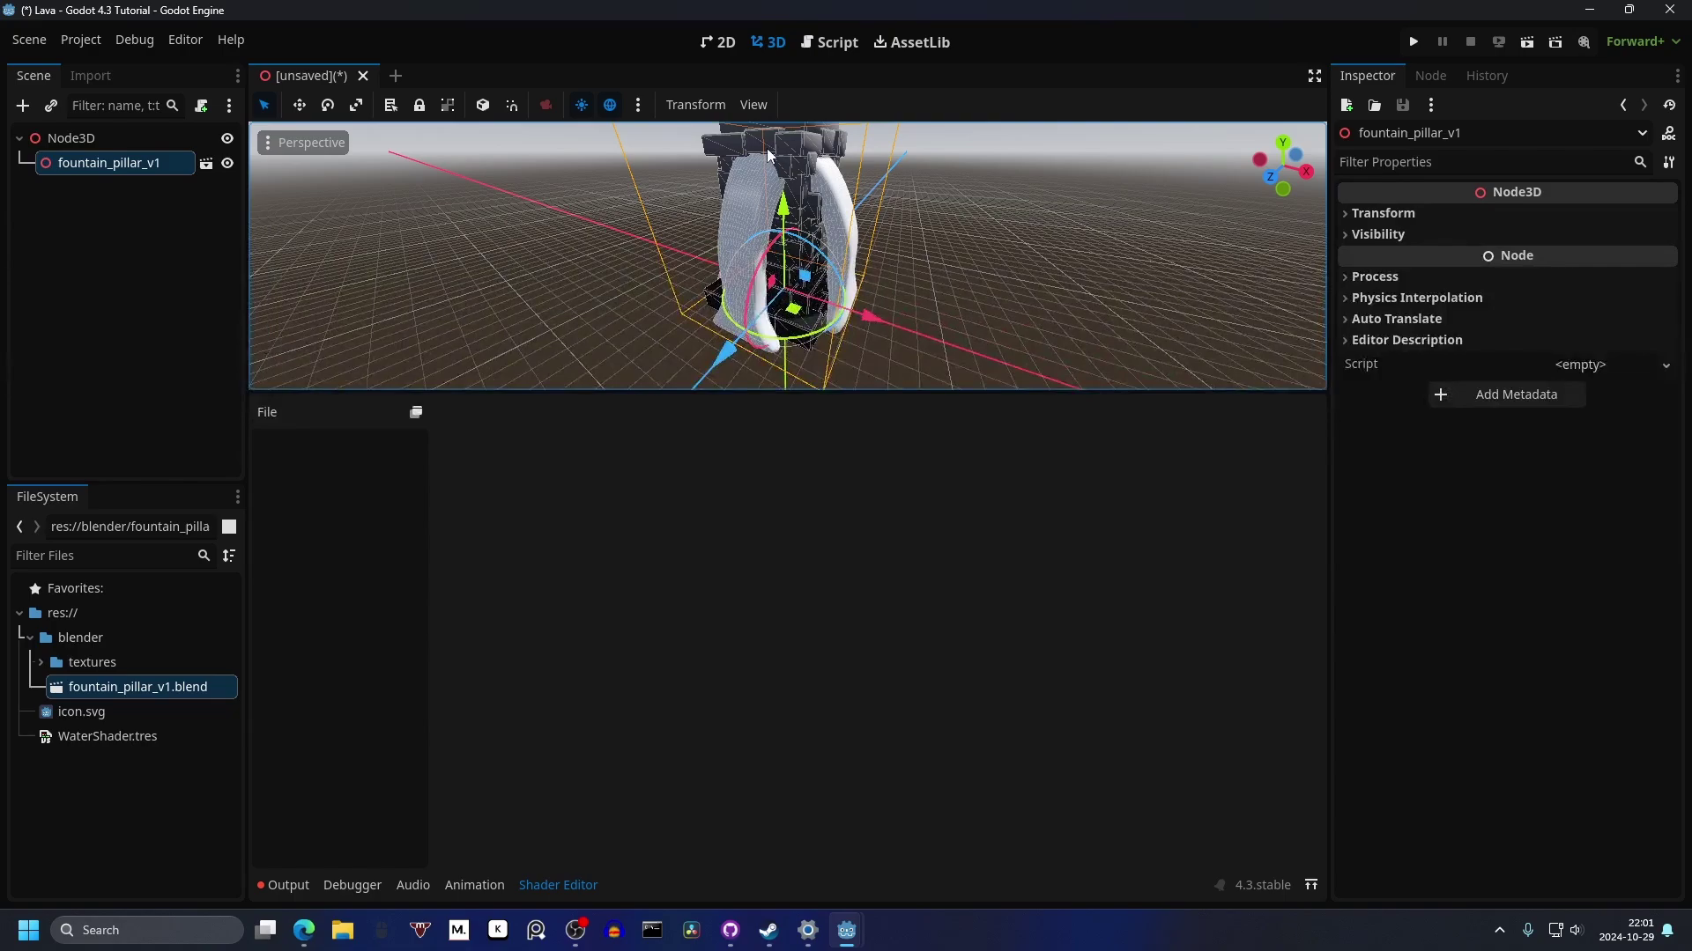
Step: Make the children of fountain_pillar_v1 editable and make the Waterfall node's mesh unique
right_click(126, 167)
left_click(203, 636)
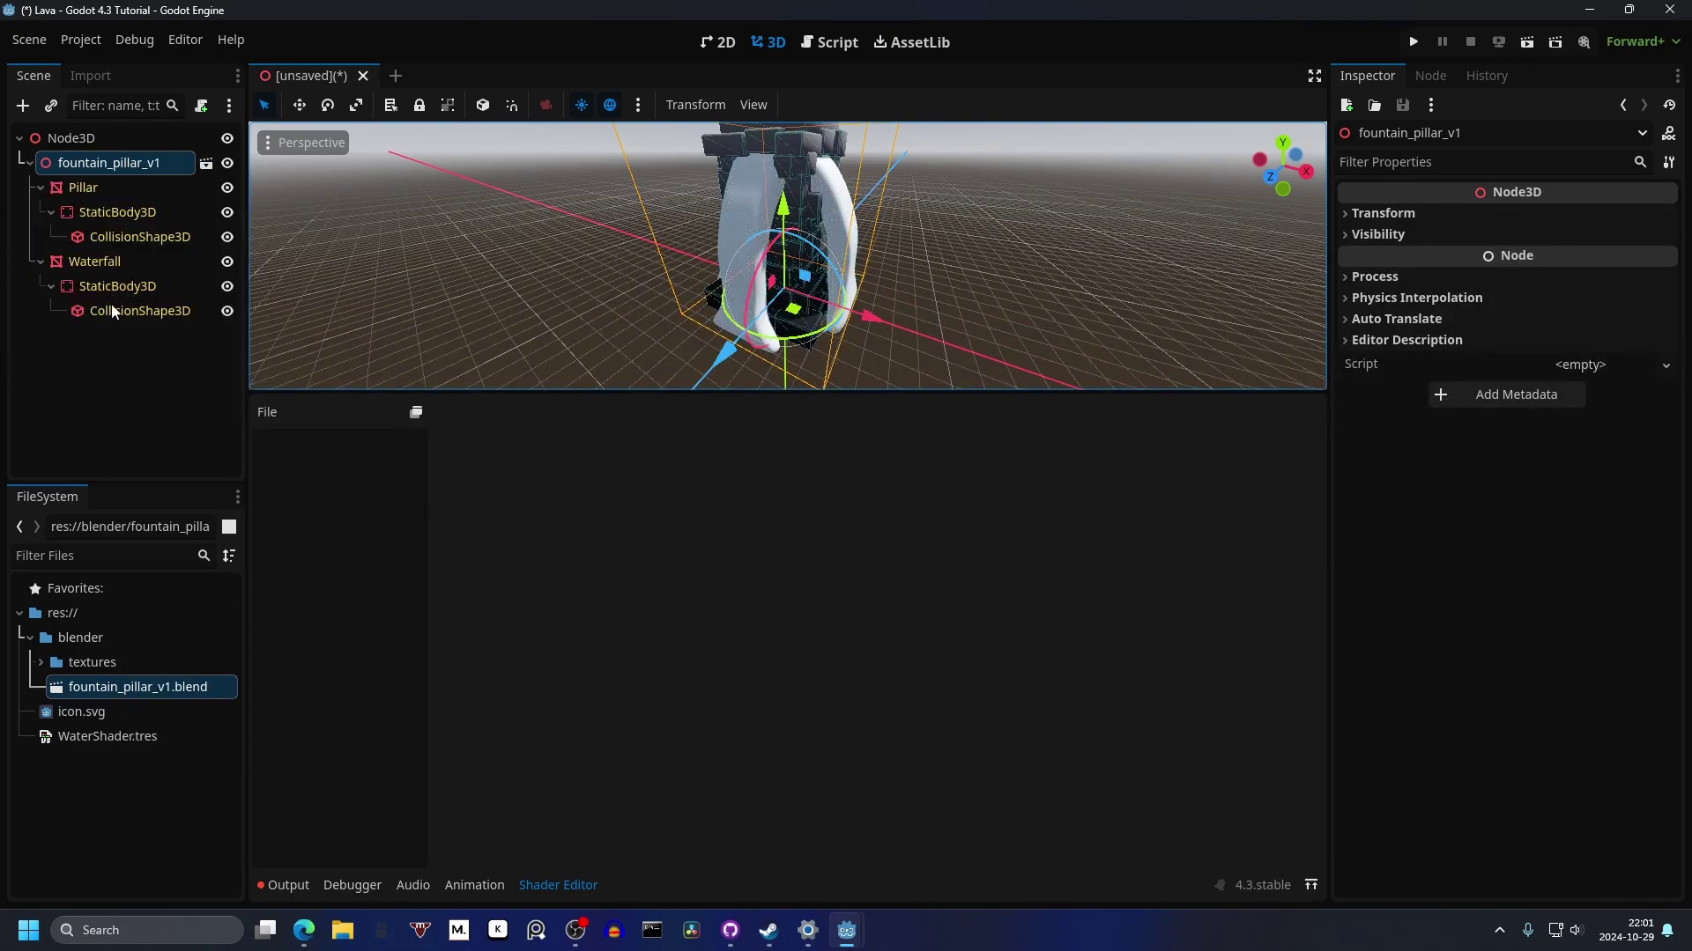
left_click(125, 262)
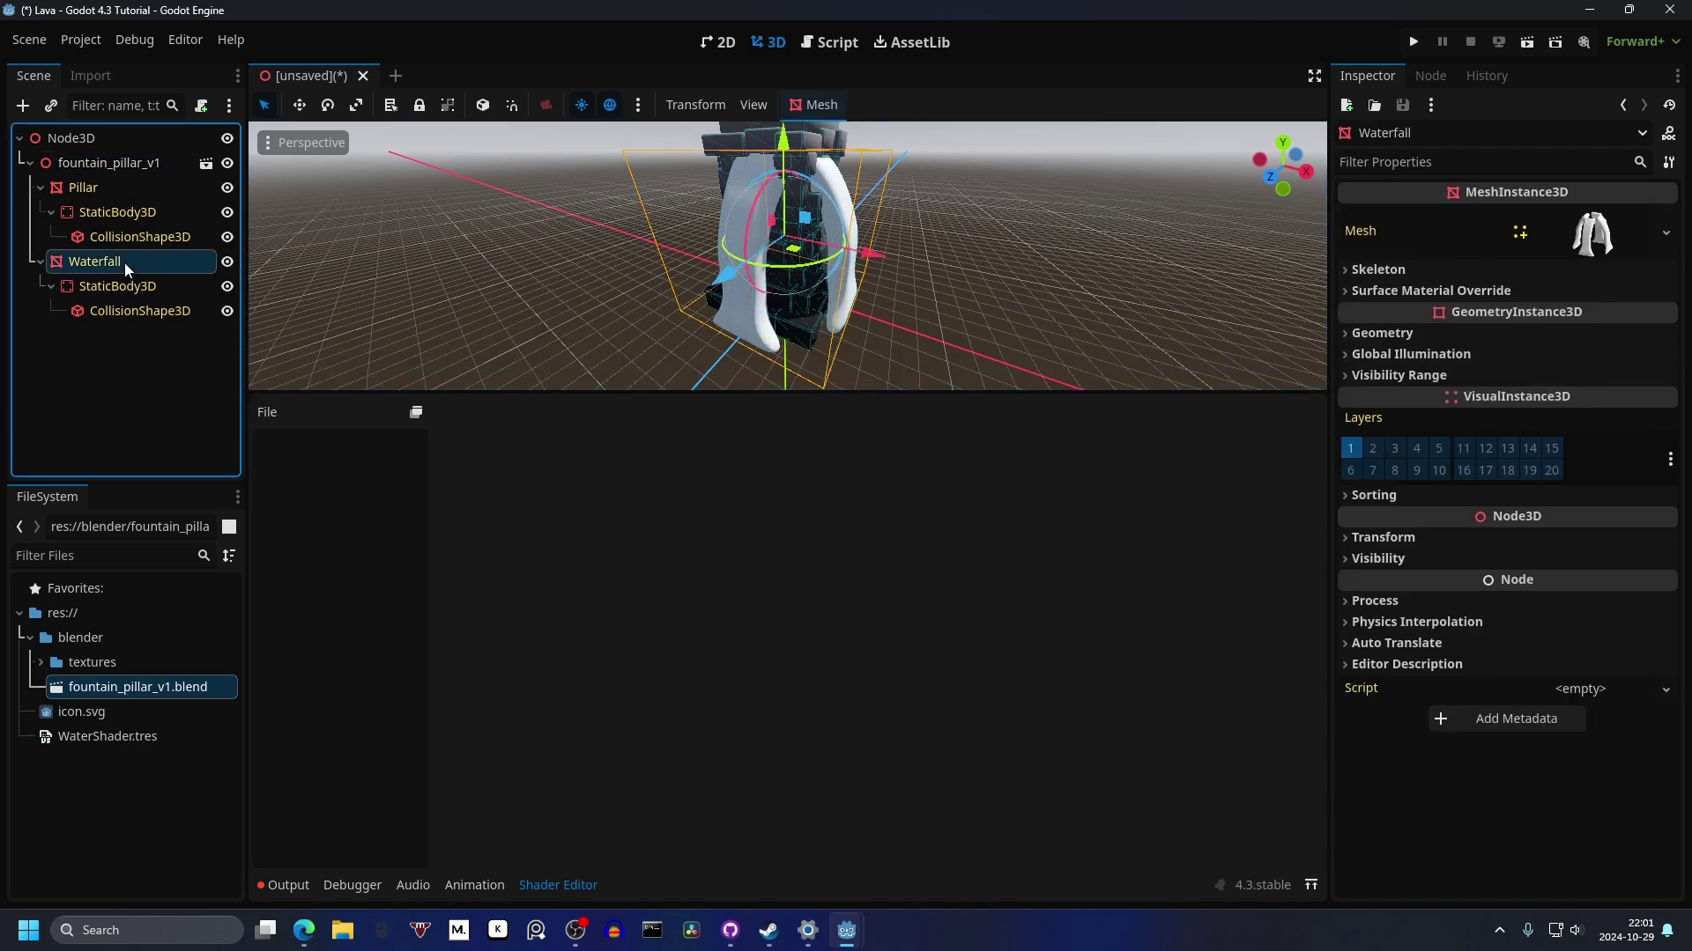
left_click(1577, 231)
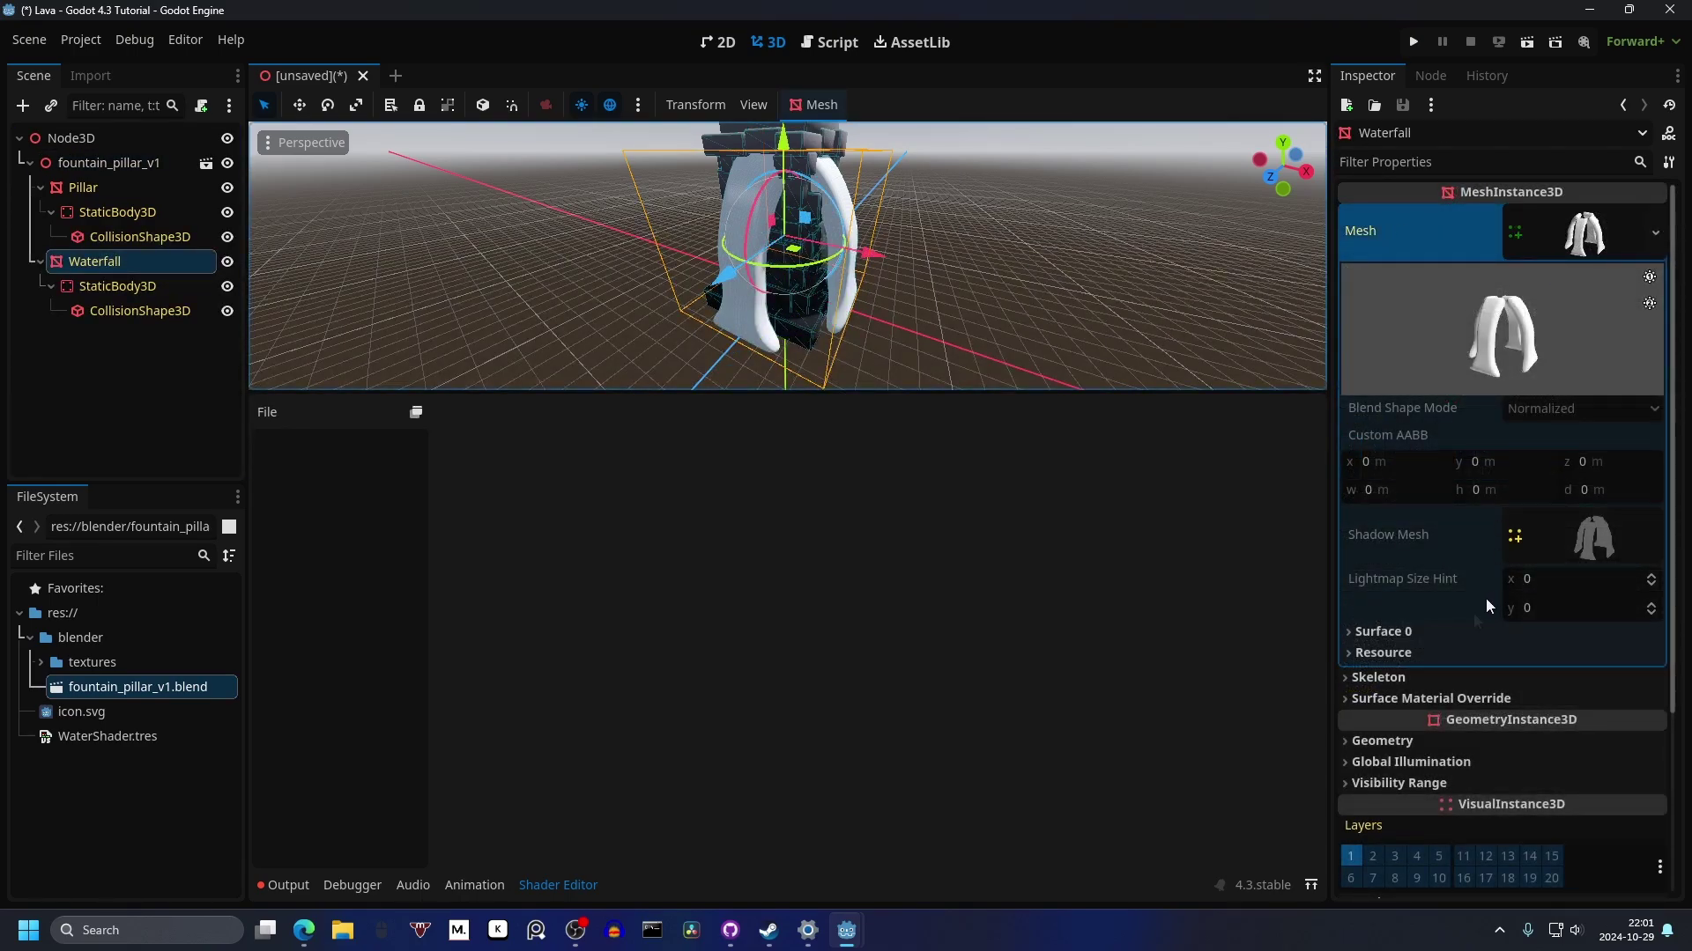
left_click(1429, 633)
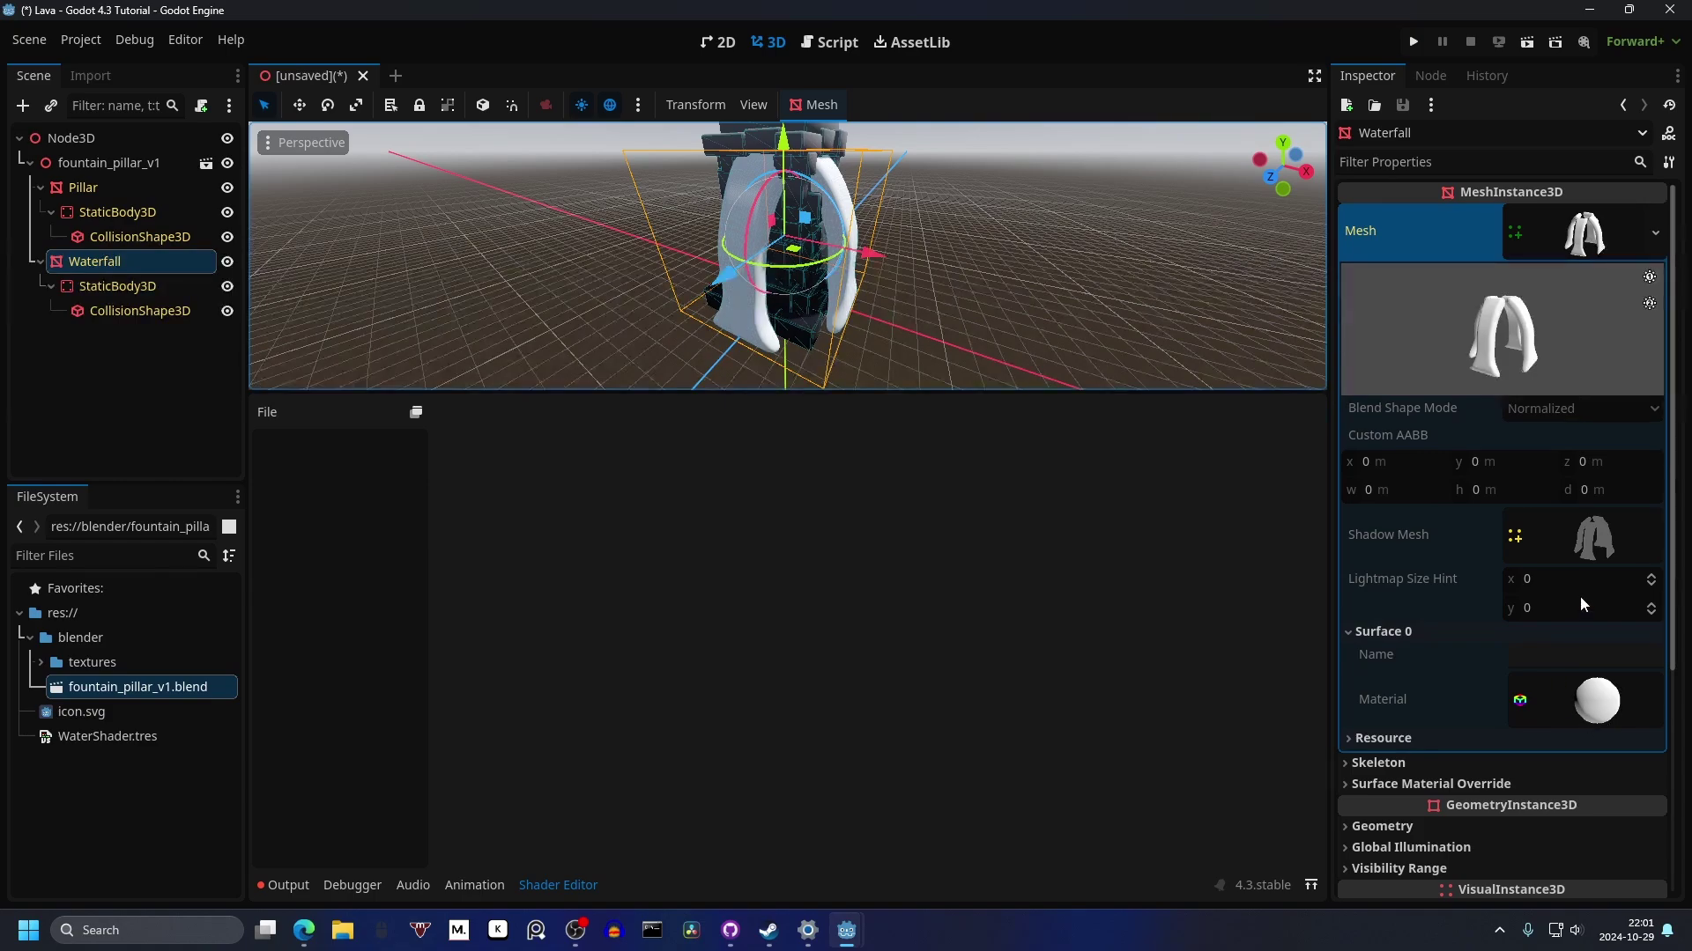
left_click(1656, 228)
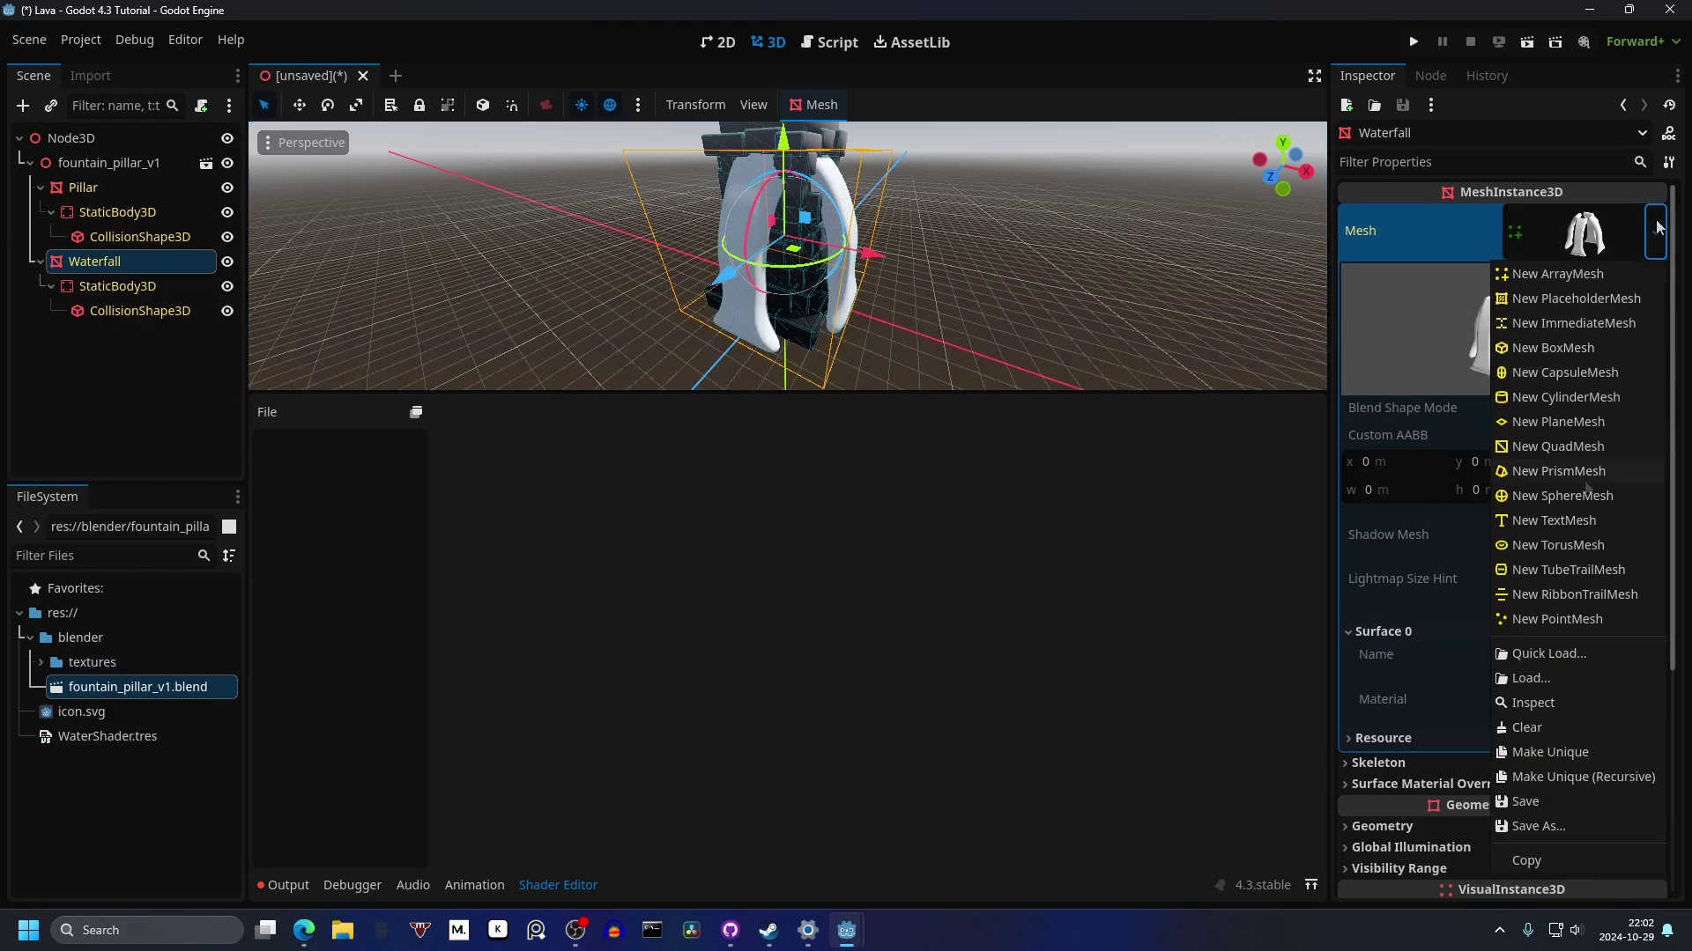
left_click(1599, 751)
Step: Assign WaterShader.tres as the Surface 0 material of the Waterfall mesh
left_click(1445, 627)
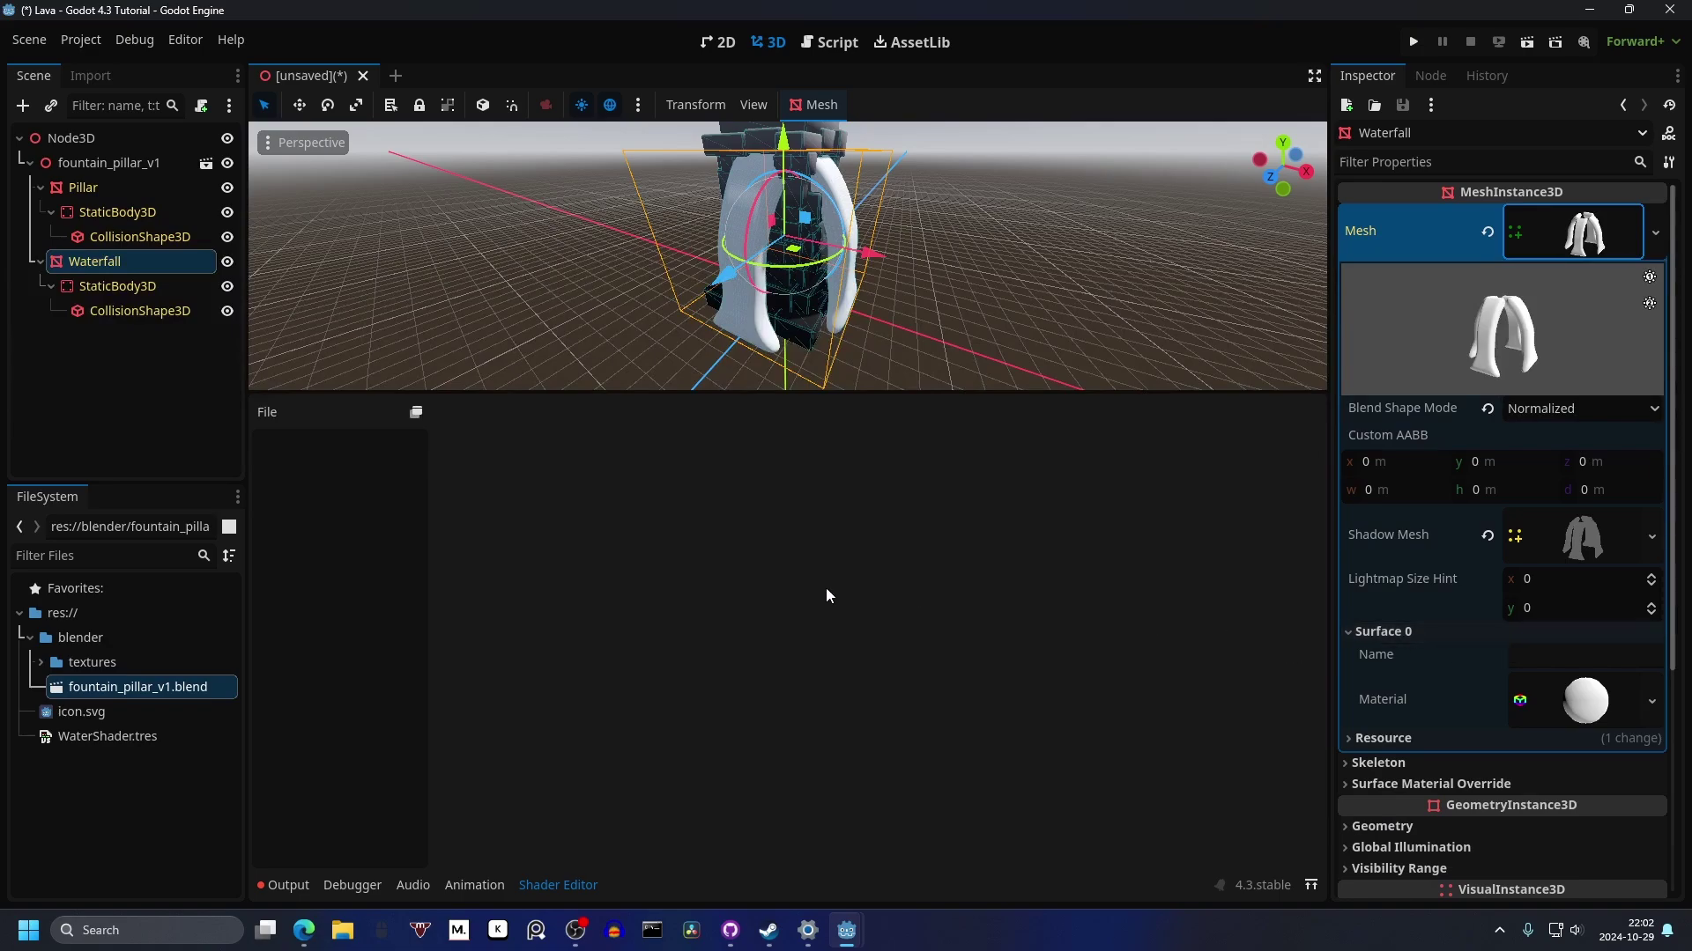
left_click(124, 739)
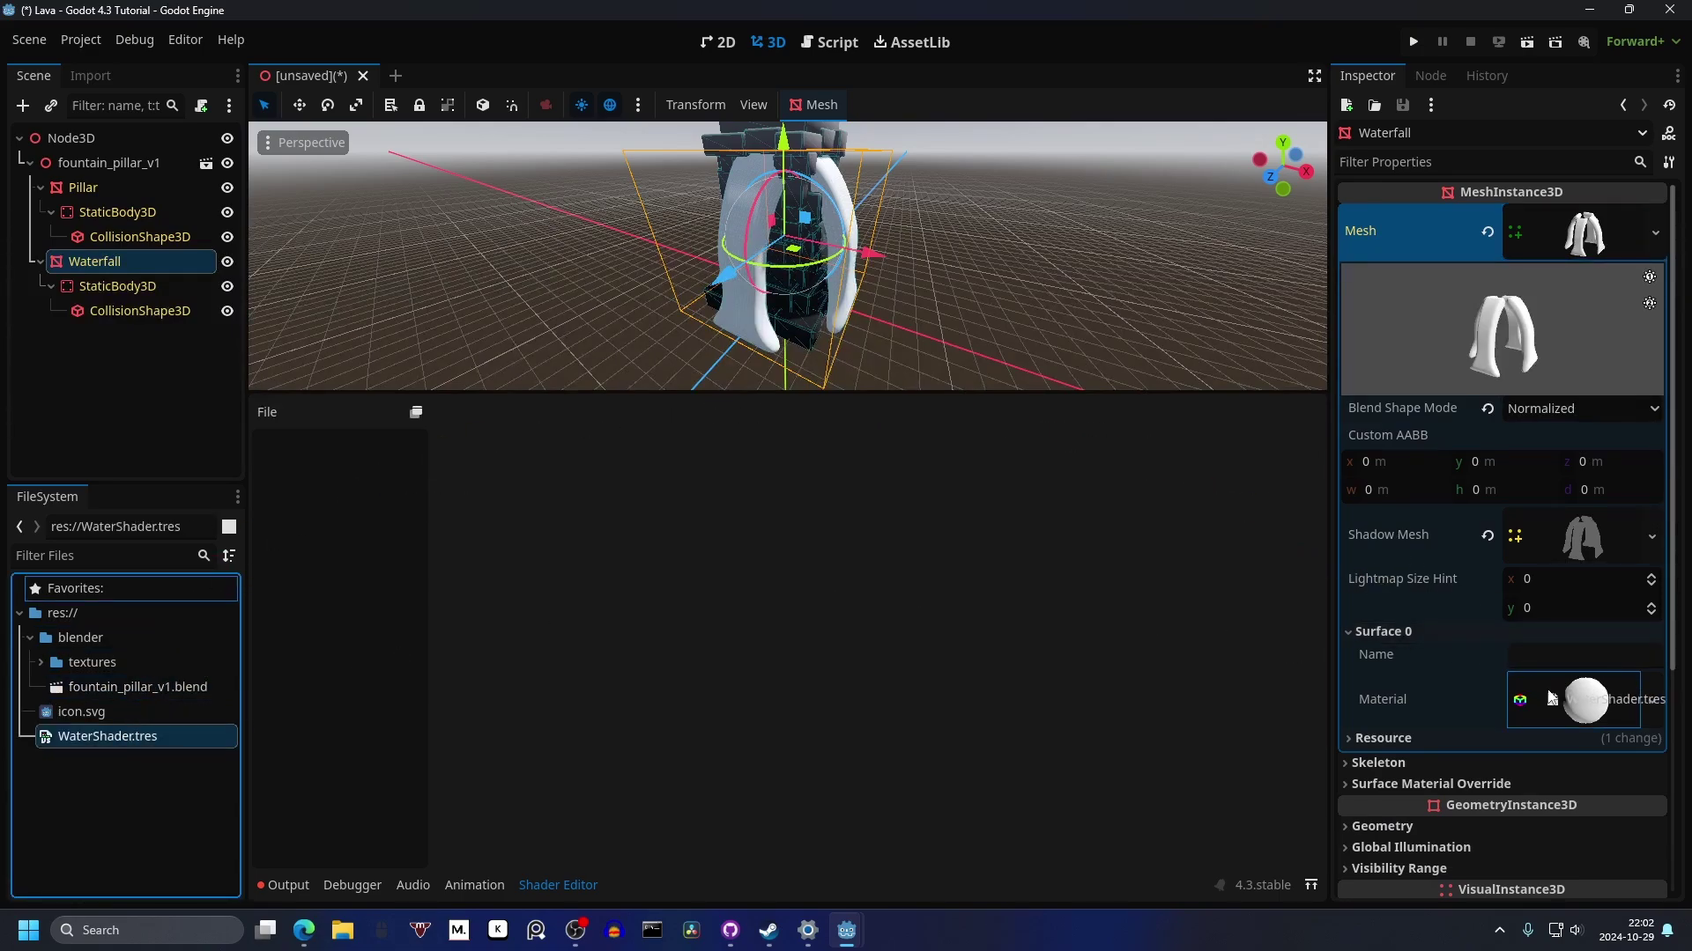
left_click_drag(1572, 694, 1572, 694)
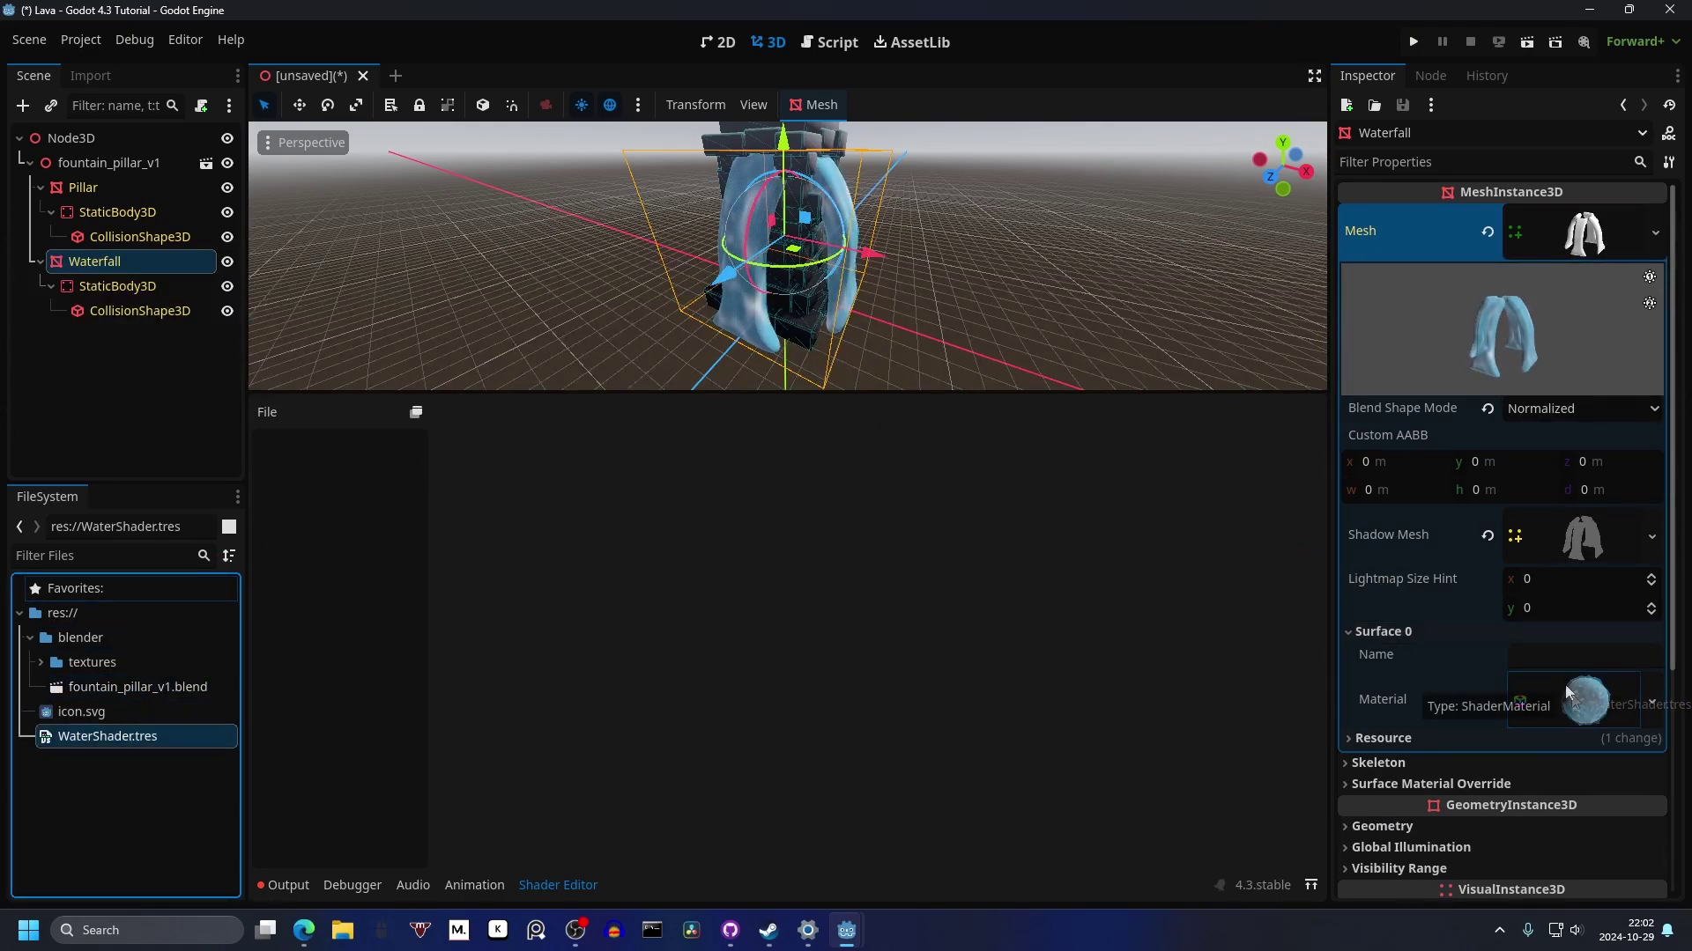
Step: Open the material's WaterShader.tres for editing and set the FloatConstant feeding the output's Alpha to 1
scroll(1564, 684, "down", 5)
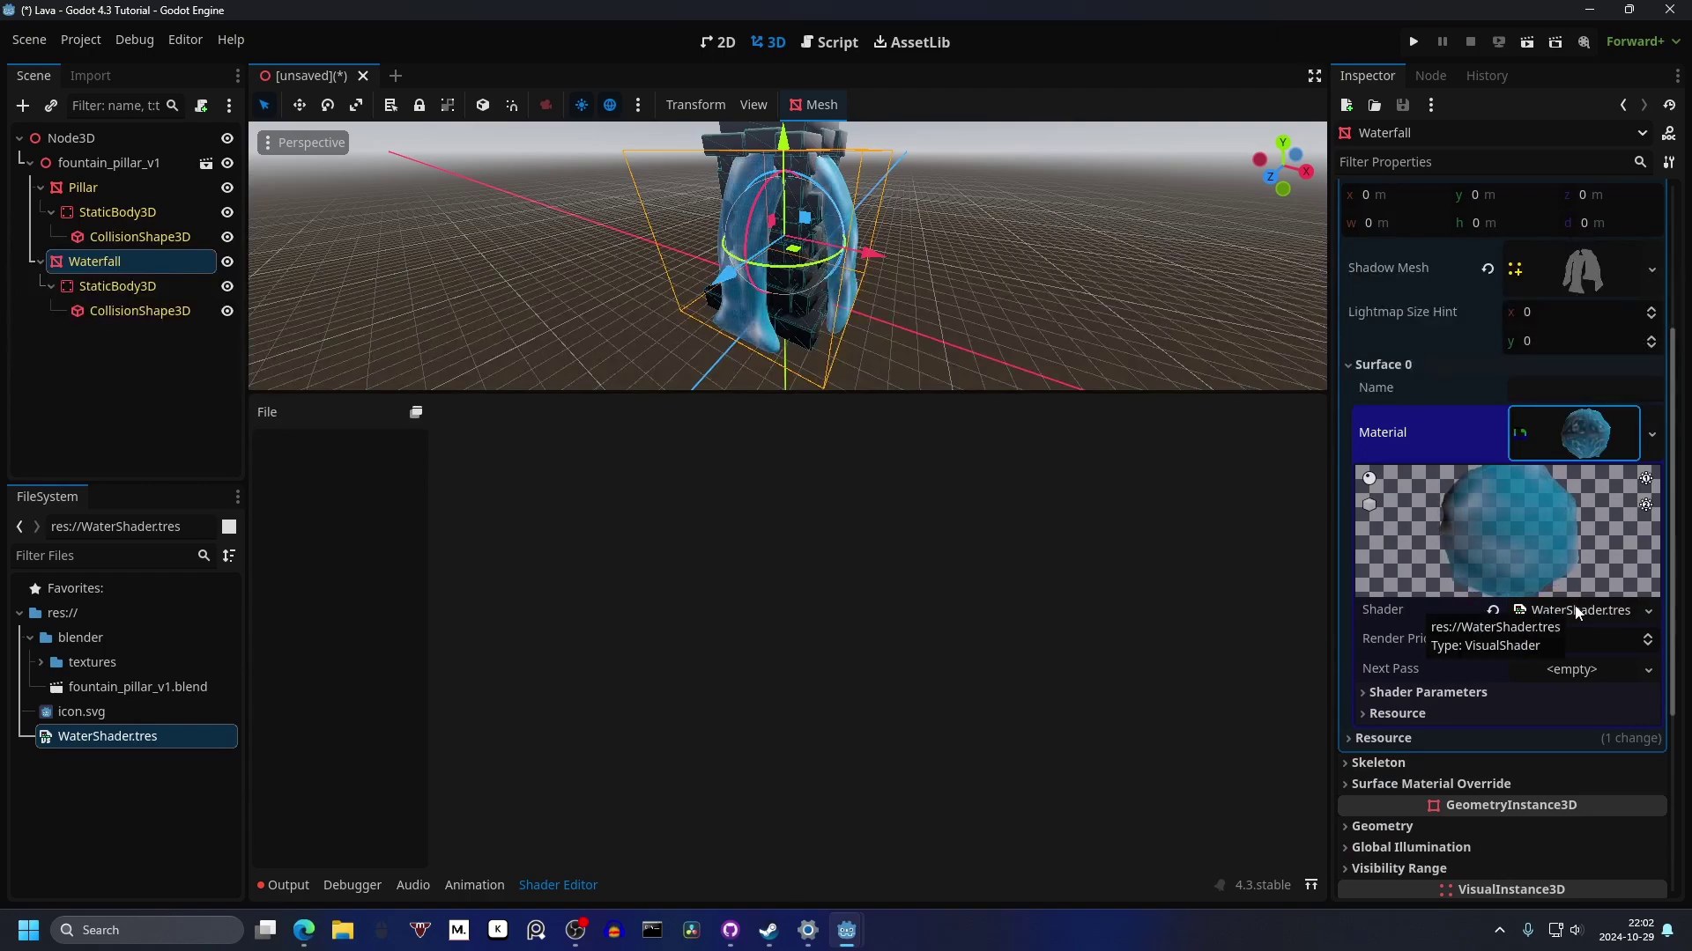
left_click(1561, 617)
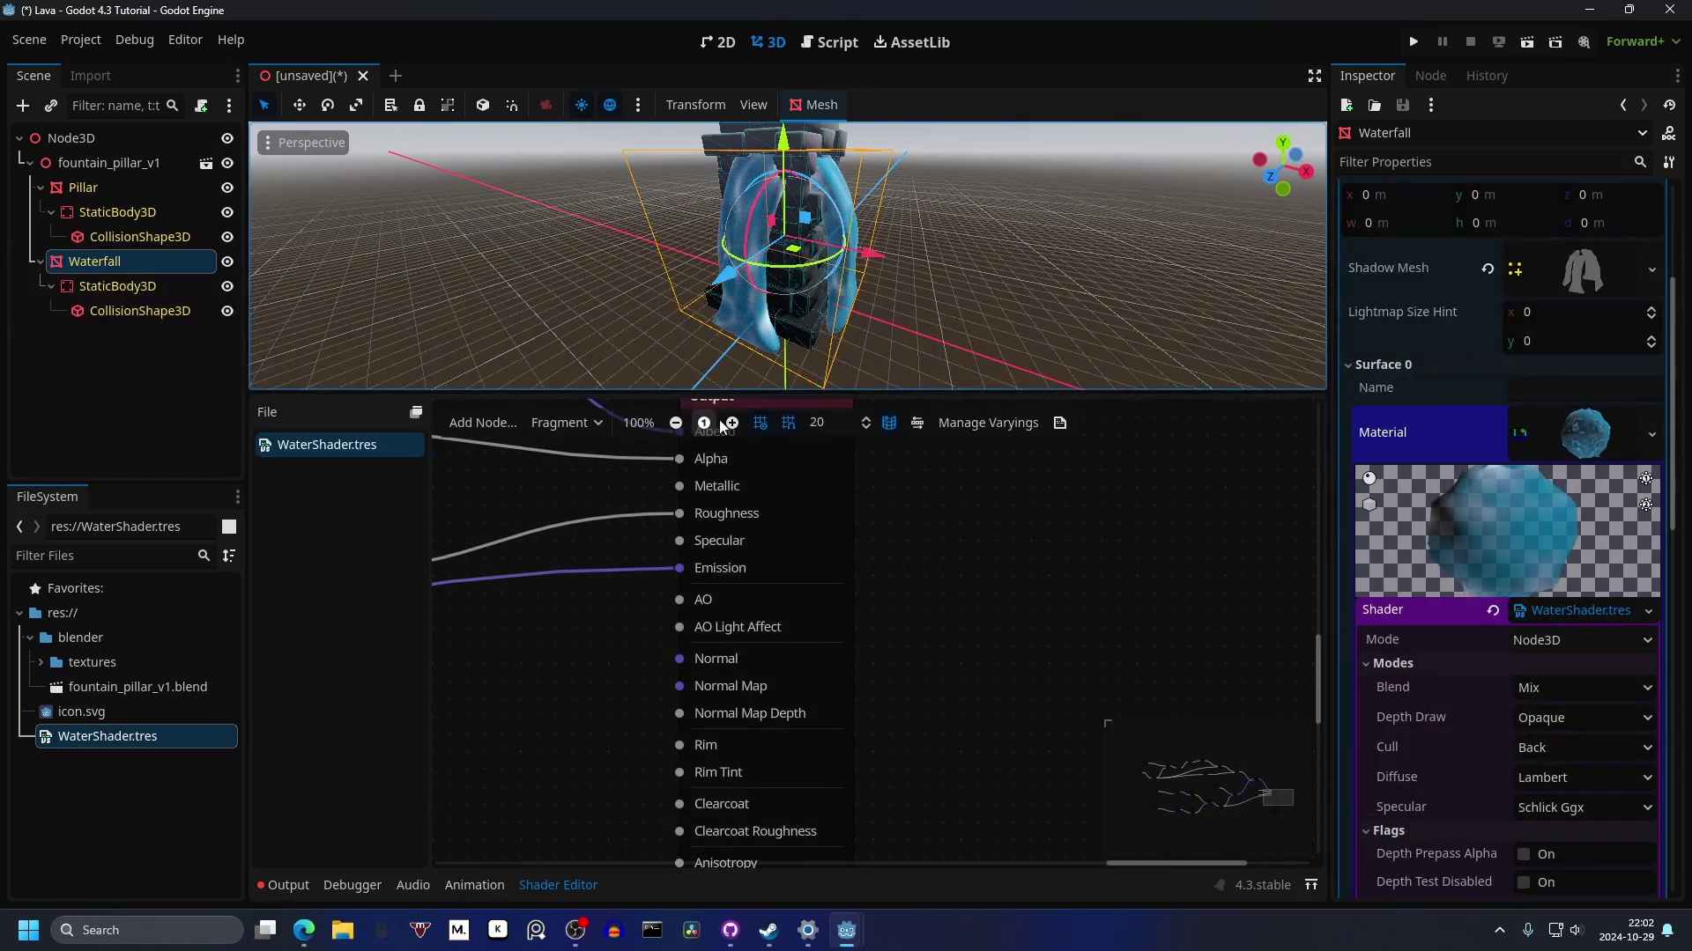
scroll(758, 290, "up", 6)
middle_click_drag(753, 282, 823, 292)
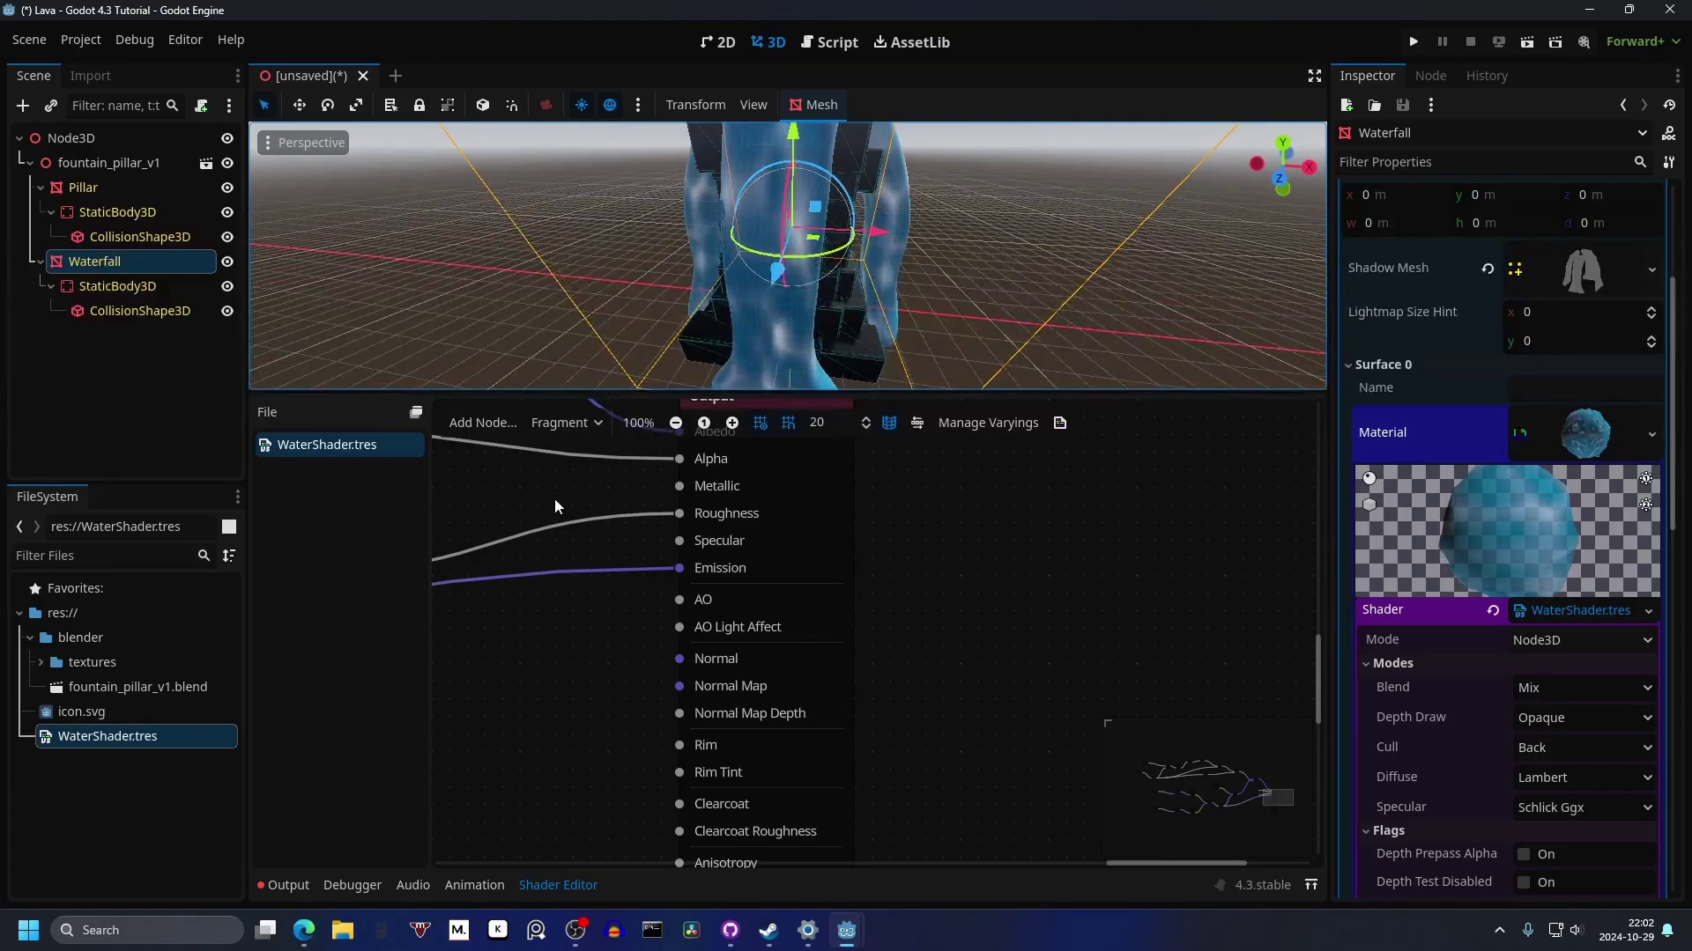
middle_click_drag(555, 506, 1028, 634)
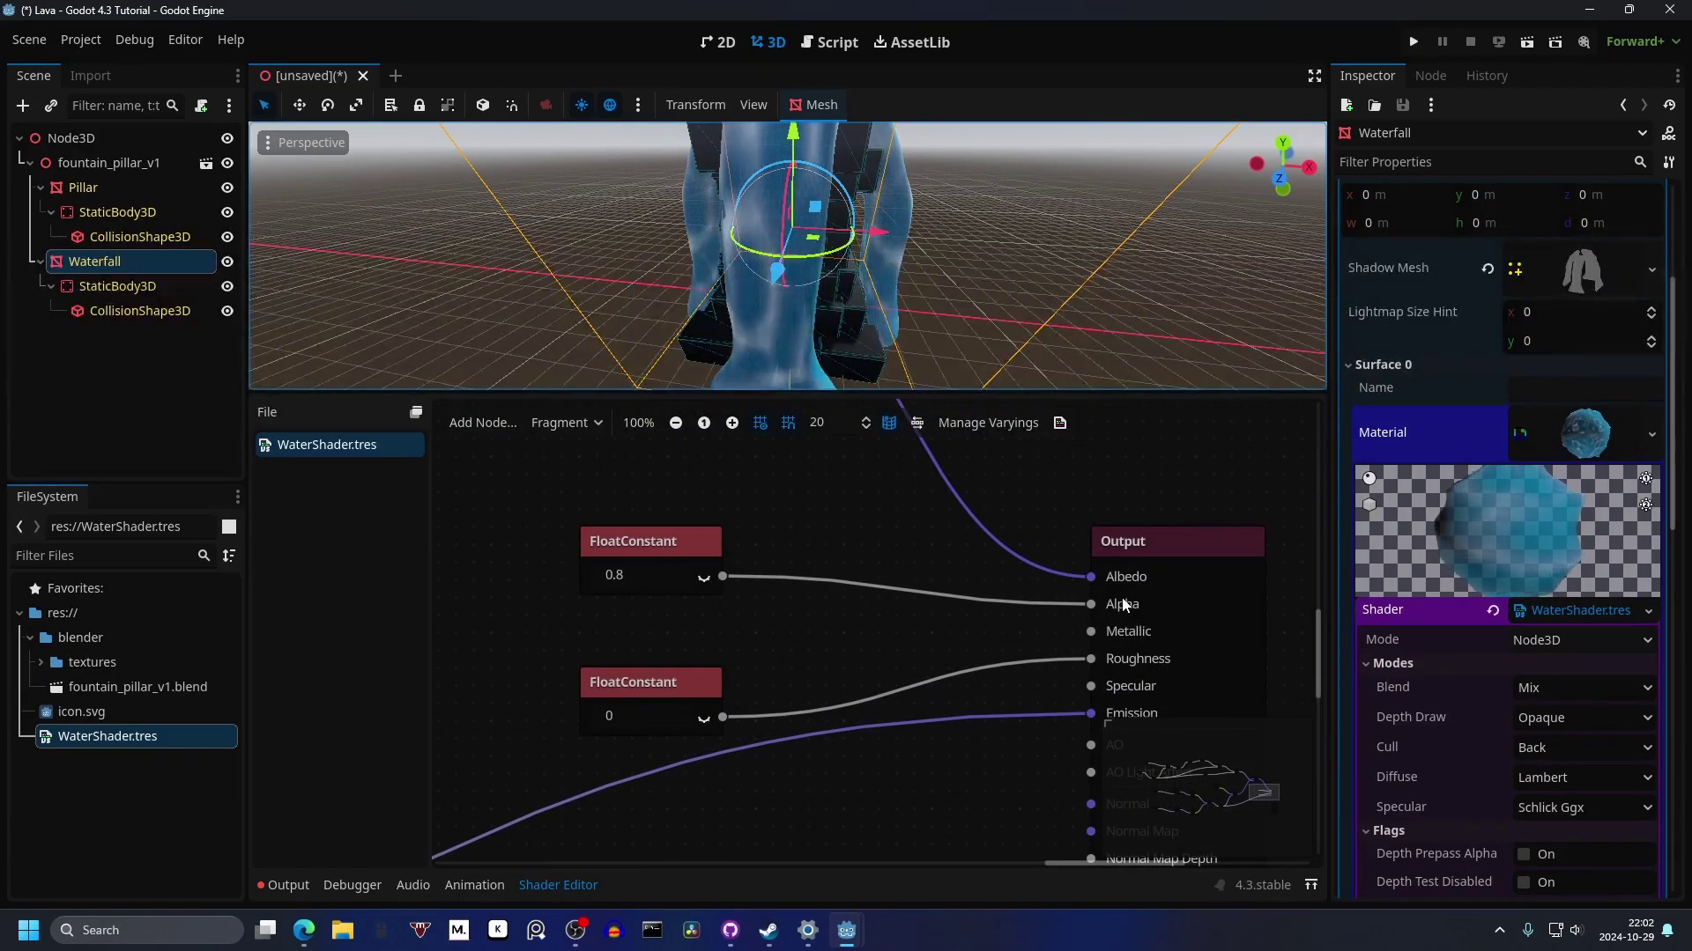
left_click(656, 575)
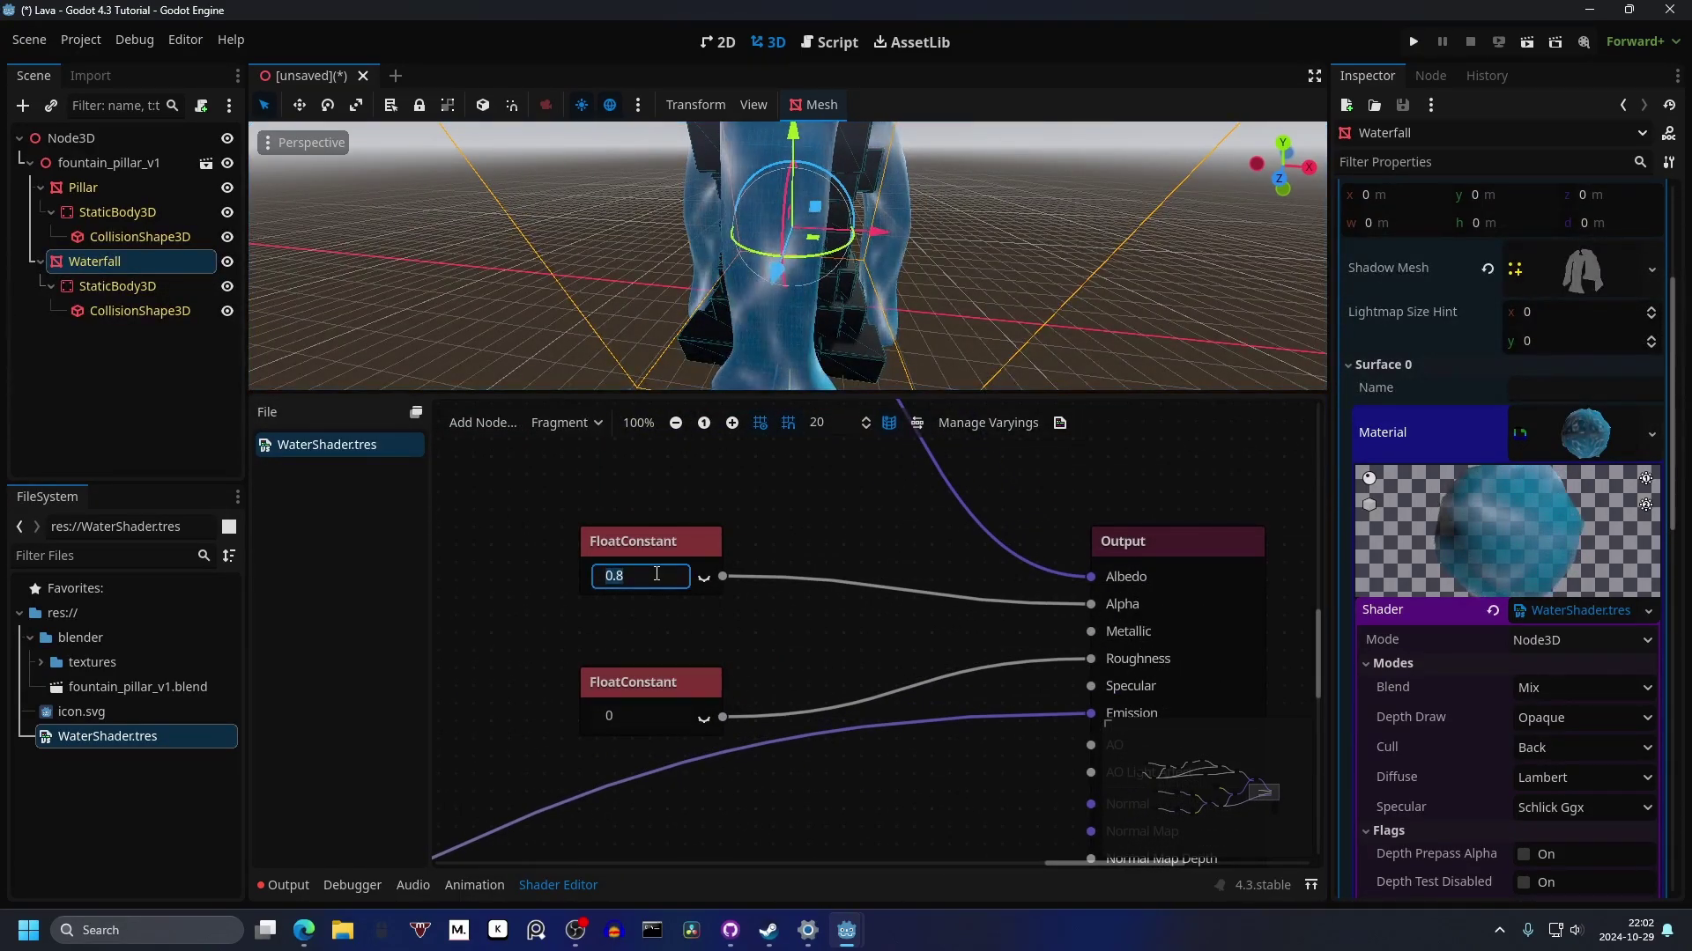
type("1")
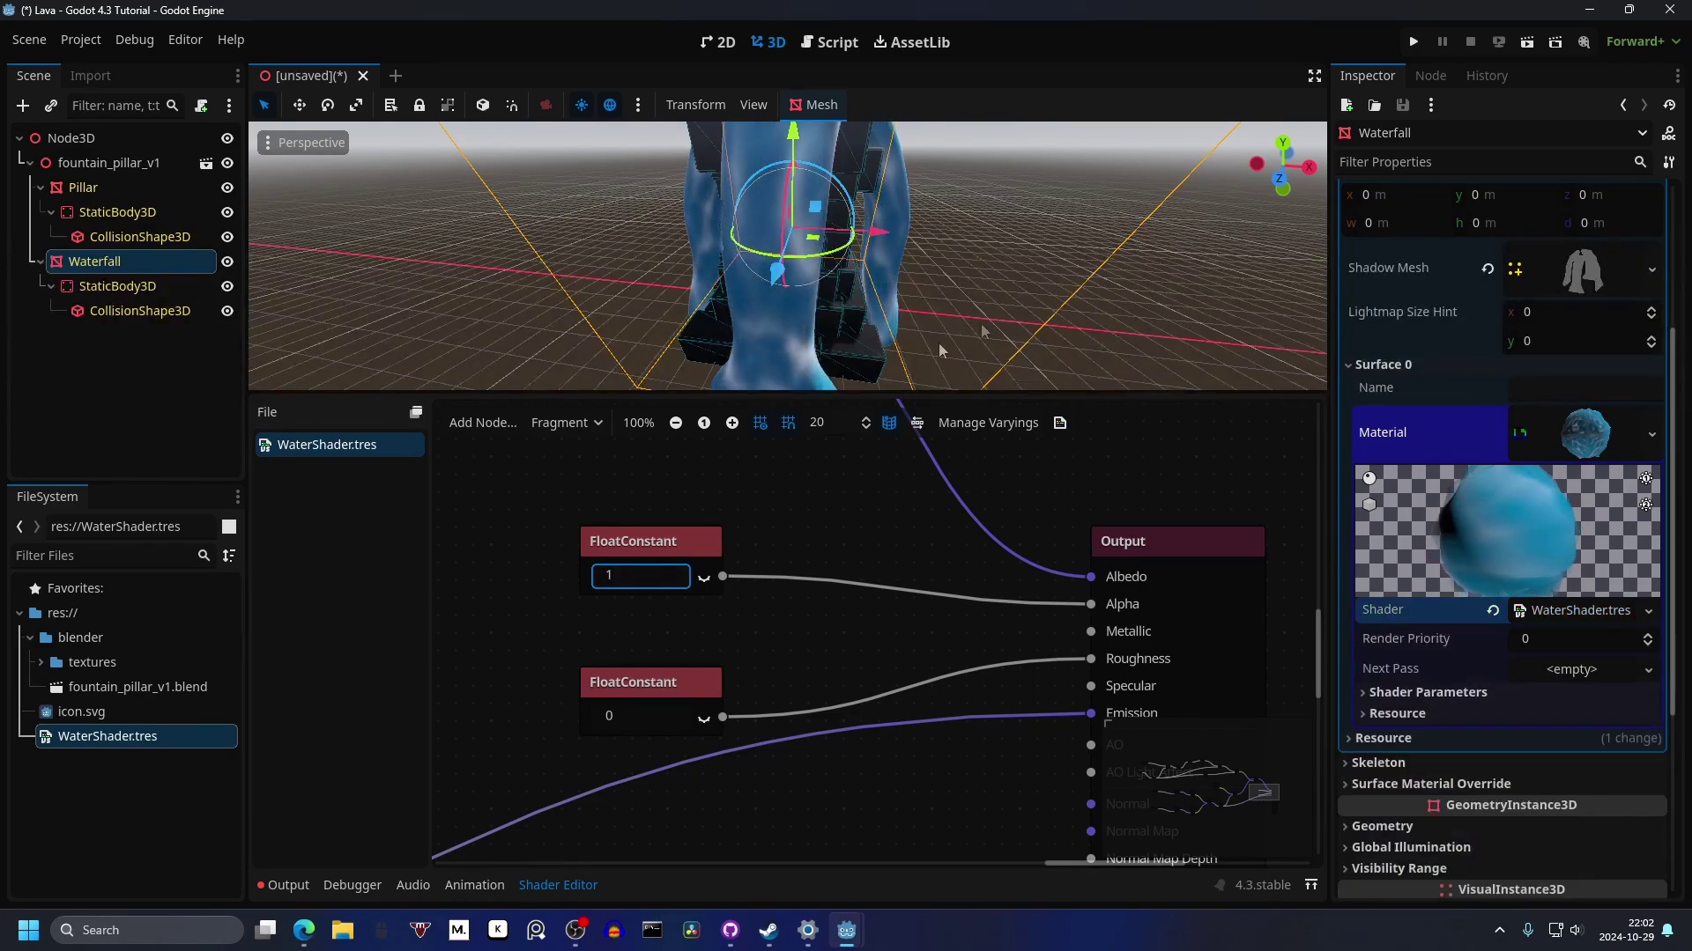
Step: Examine the waterfall mesh around the pillar from several angles and up close for gaps along its edges
middle_click_drag(948, 321, 660, 162)
scroll(934, 169, "up", 6)
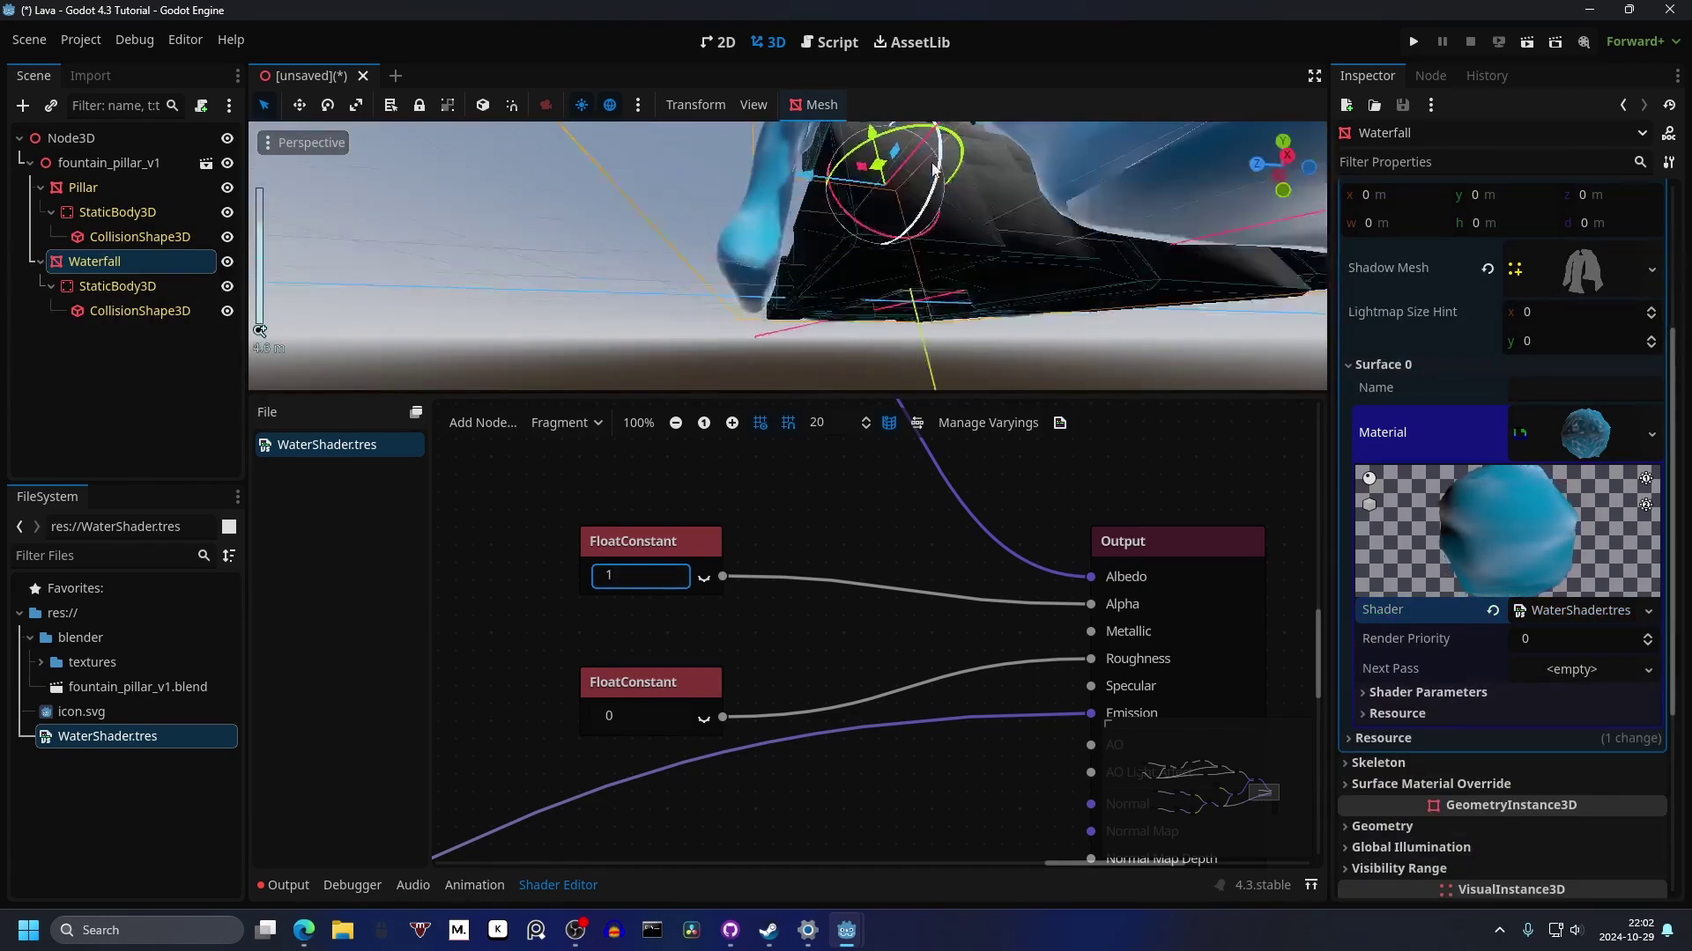
scroll(934, 169, "up", 2)
middle_click_drag(819, 304, 942, 309)
scroll(781, 205, "up", 2)
scroll(786, 218, "down", 5)
scroll(948, 283, "down", 7)
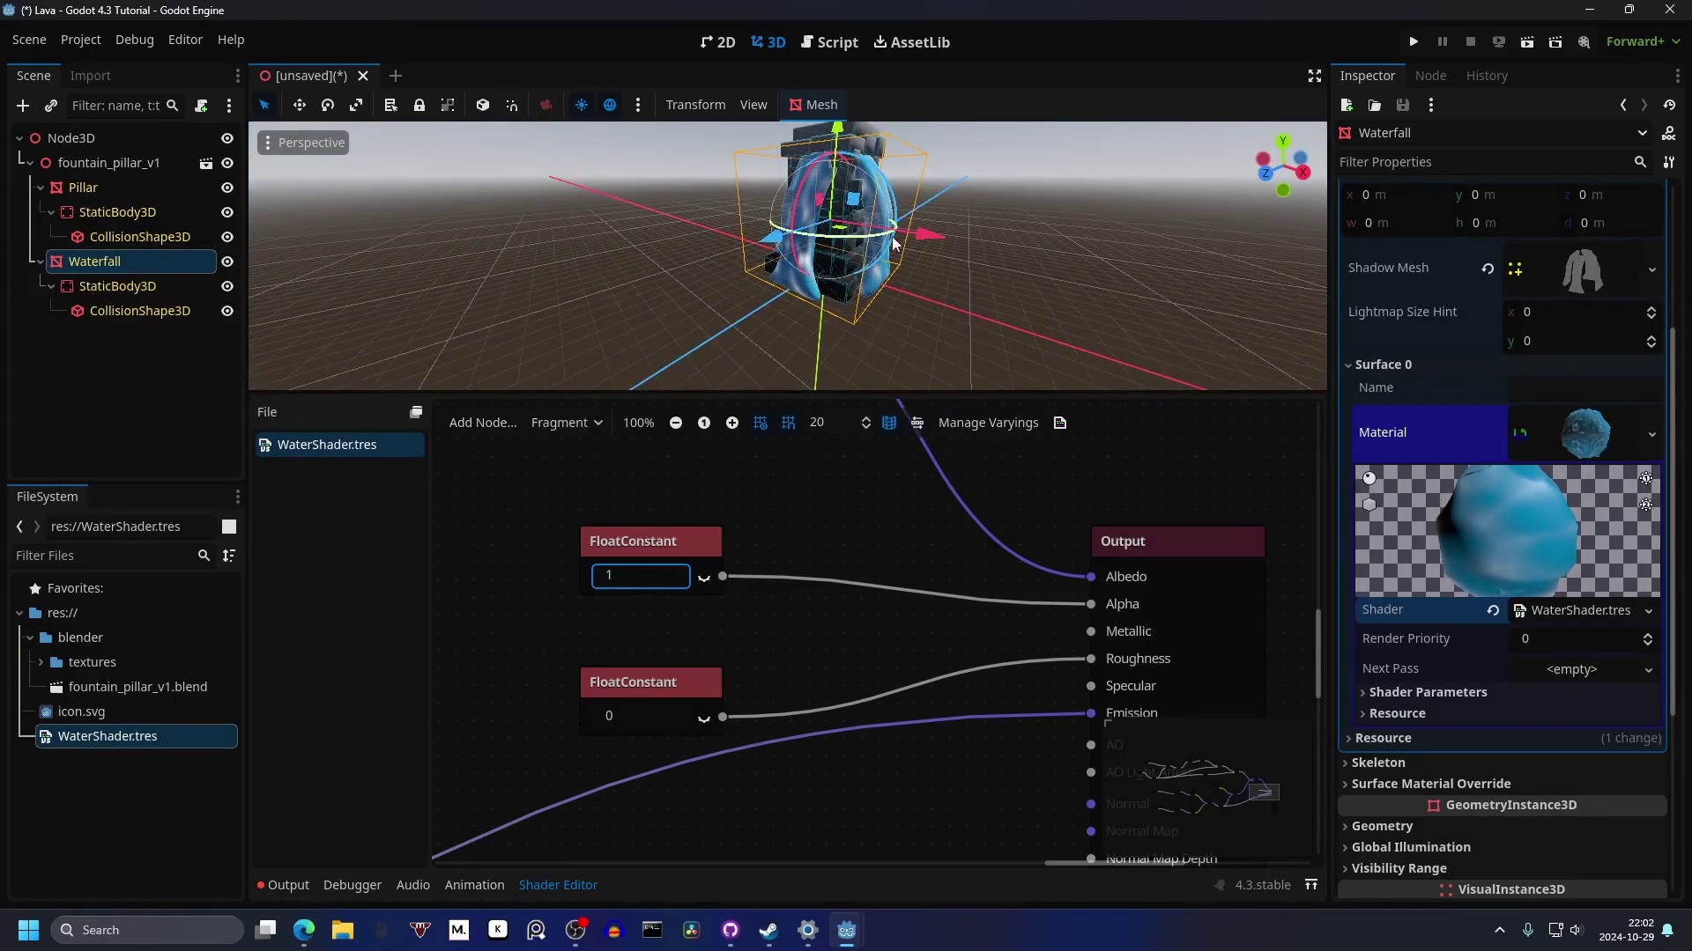
scroll(817, 288, "up", 4)
middle_click_drag(816, 287, 745, 214)
scroll(694, 282, "up", 1)
middle_click_drag(694, 282, 722, 252)
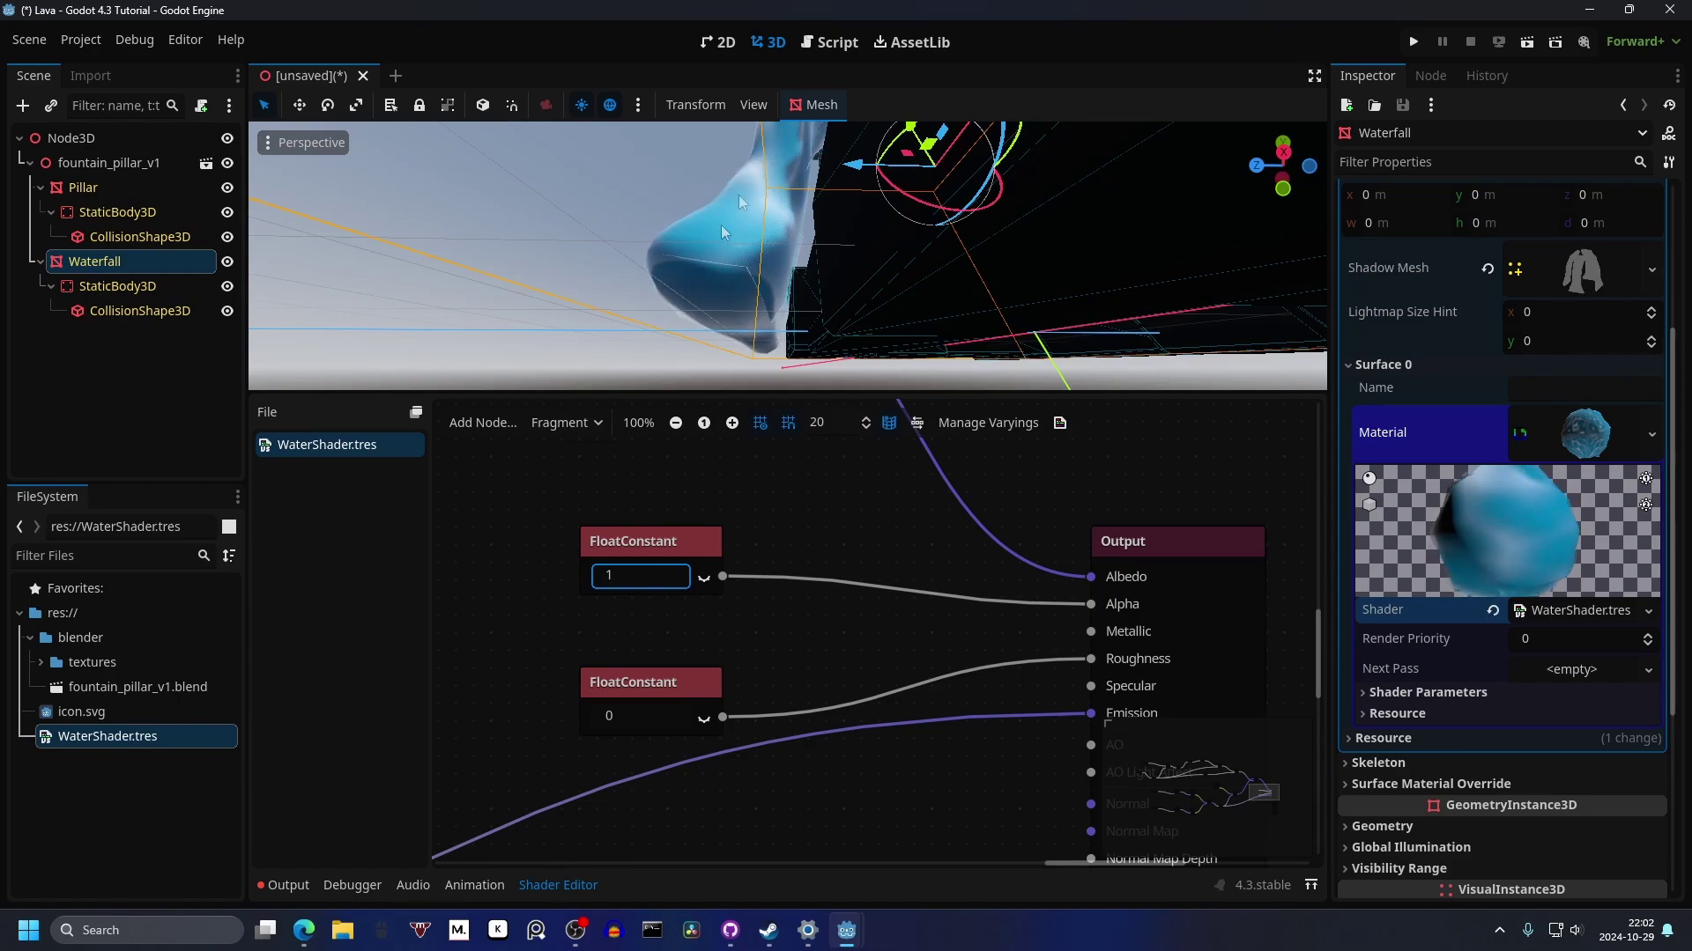
middle_click_drag(763, 197, 728, 262)
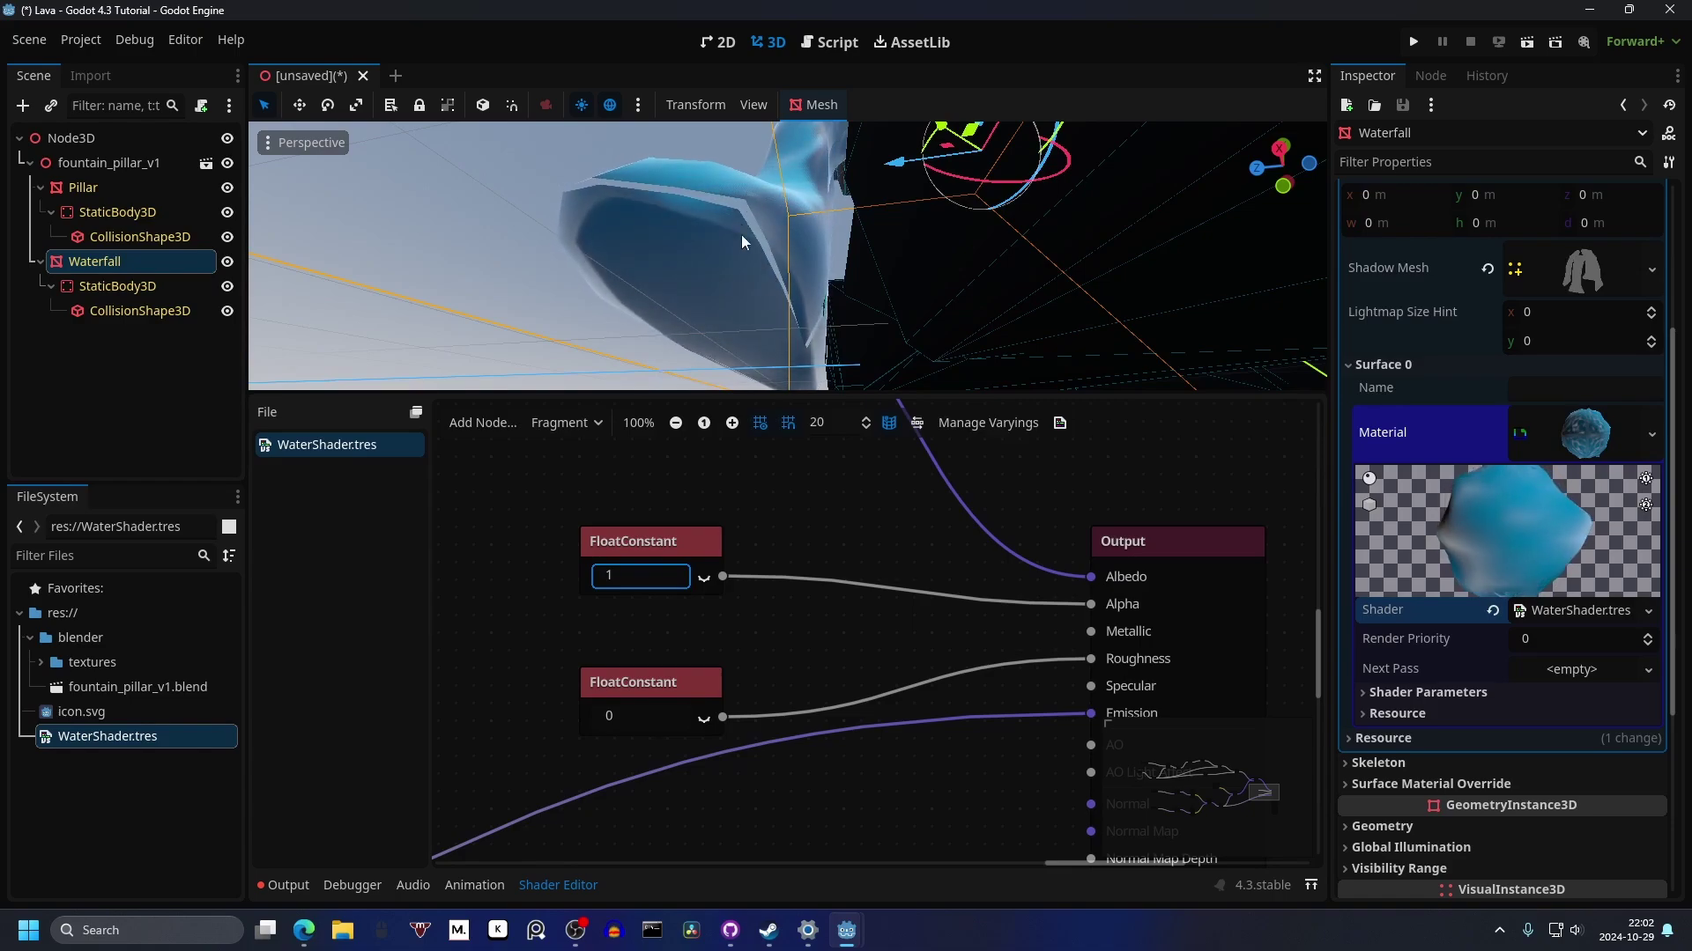
Step: In the shader's Vertex graph, disconnect the MultiplyAdd node from the output's Vertex port
left_click(579, 427)
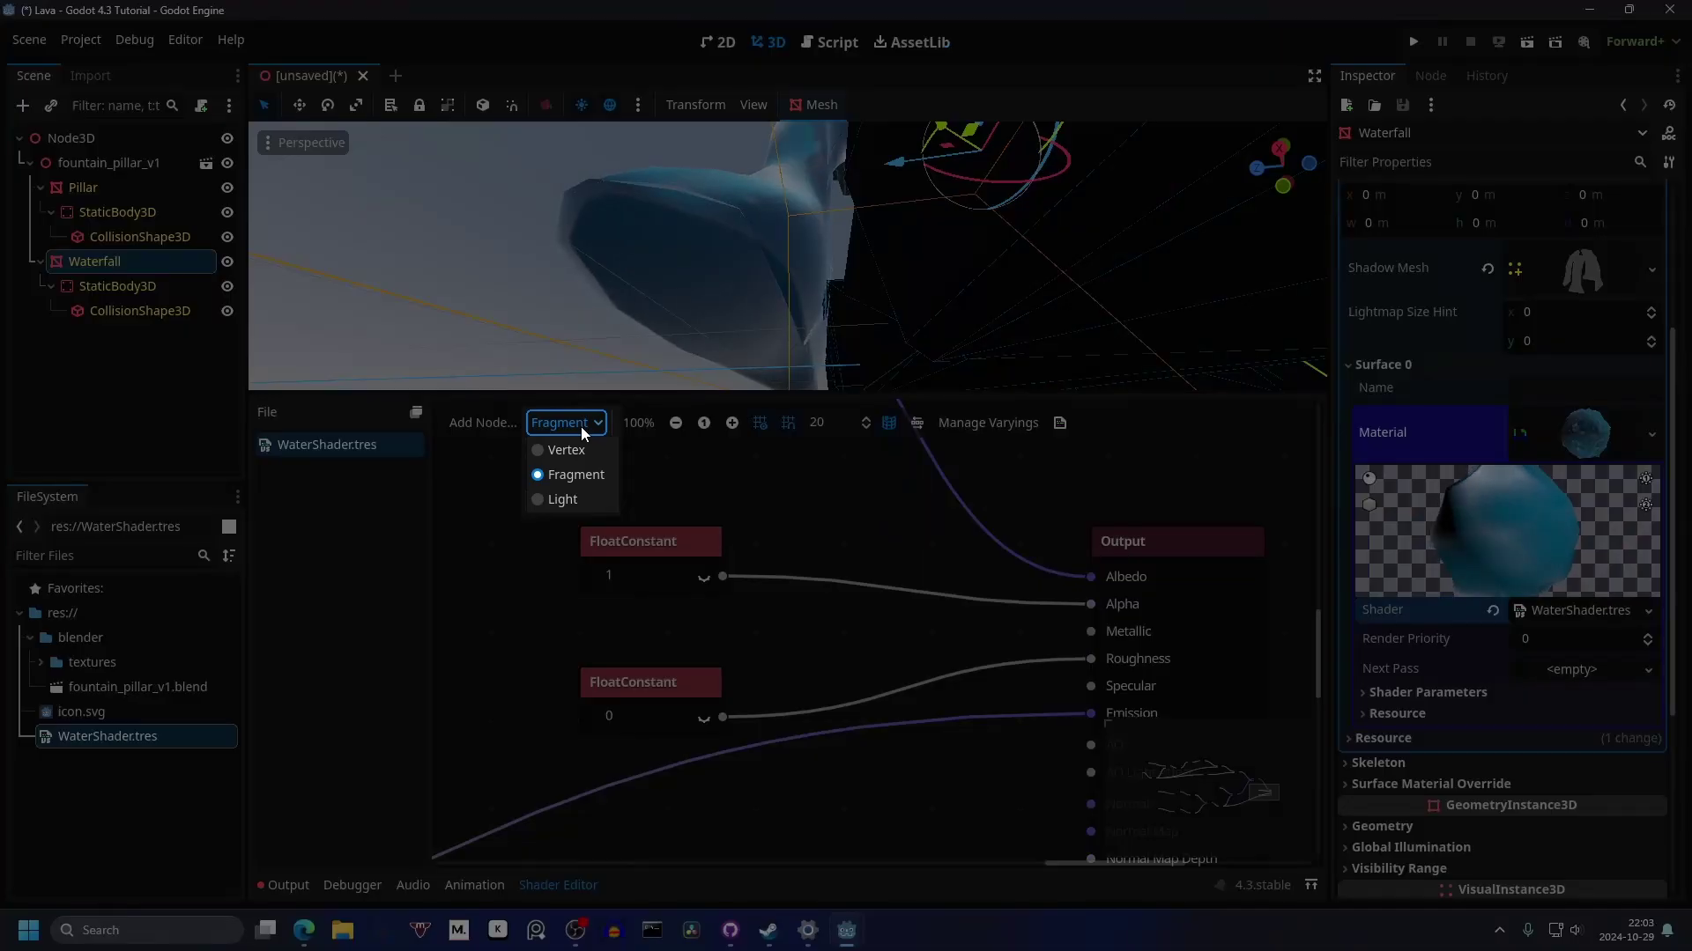
left_click(589, 453)
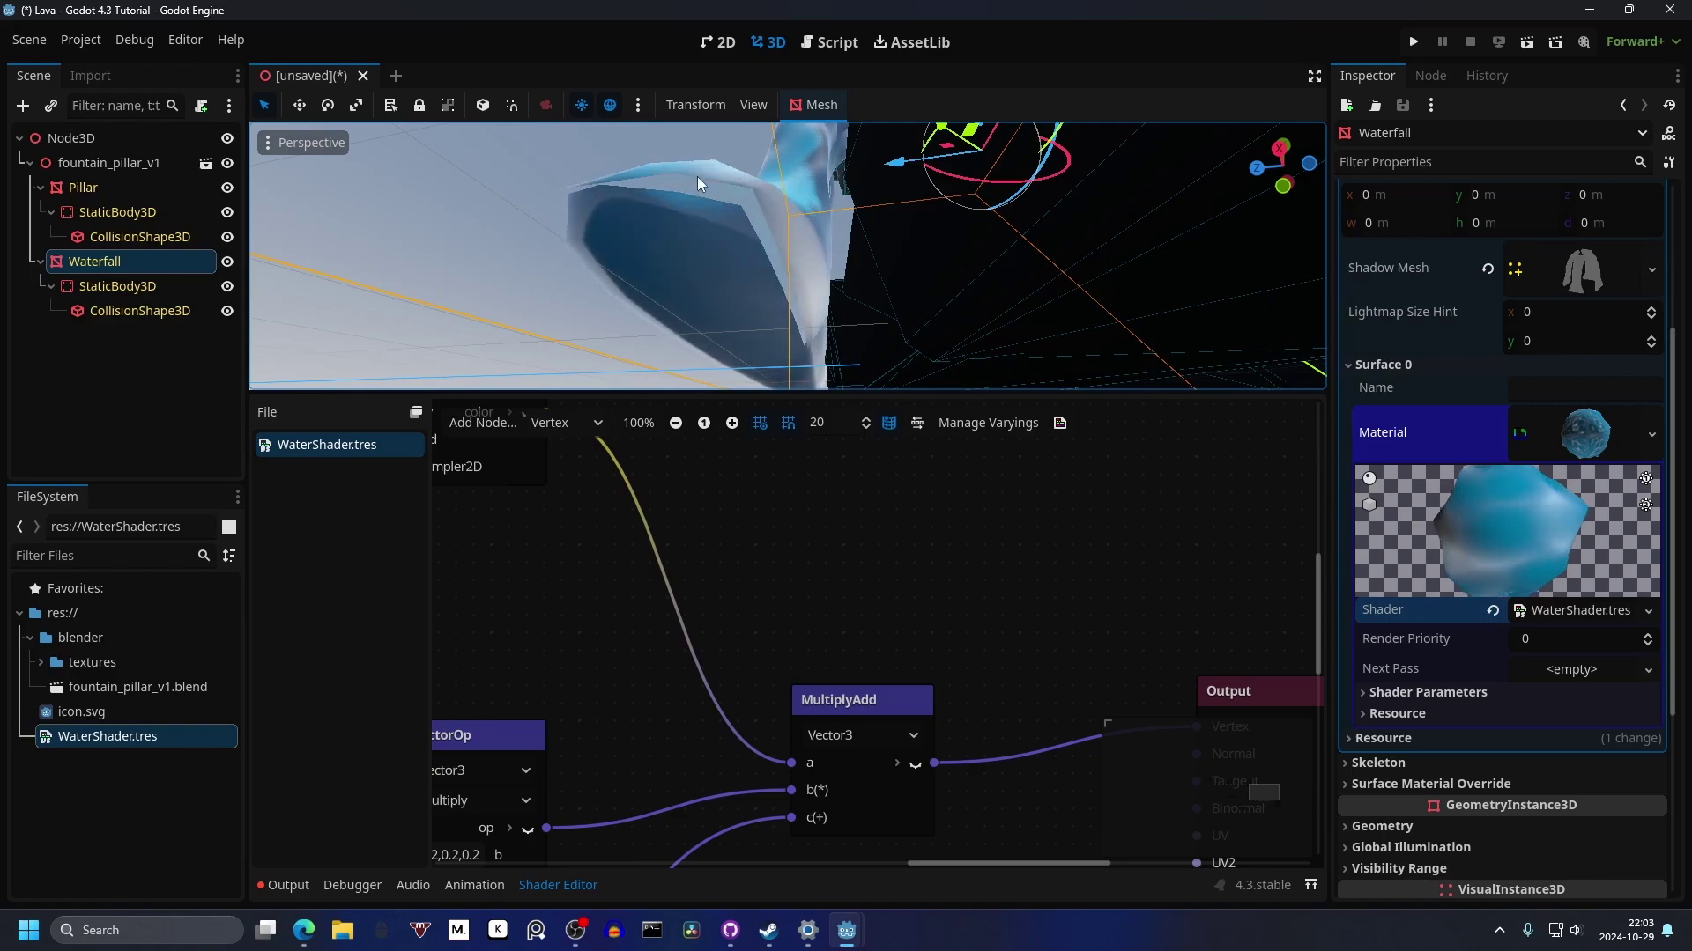
scroll(1106, 696, "down", 1)
middle_click_drag(1113, 700, 800, 584)
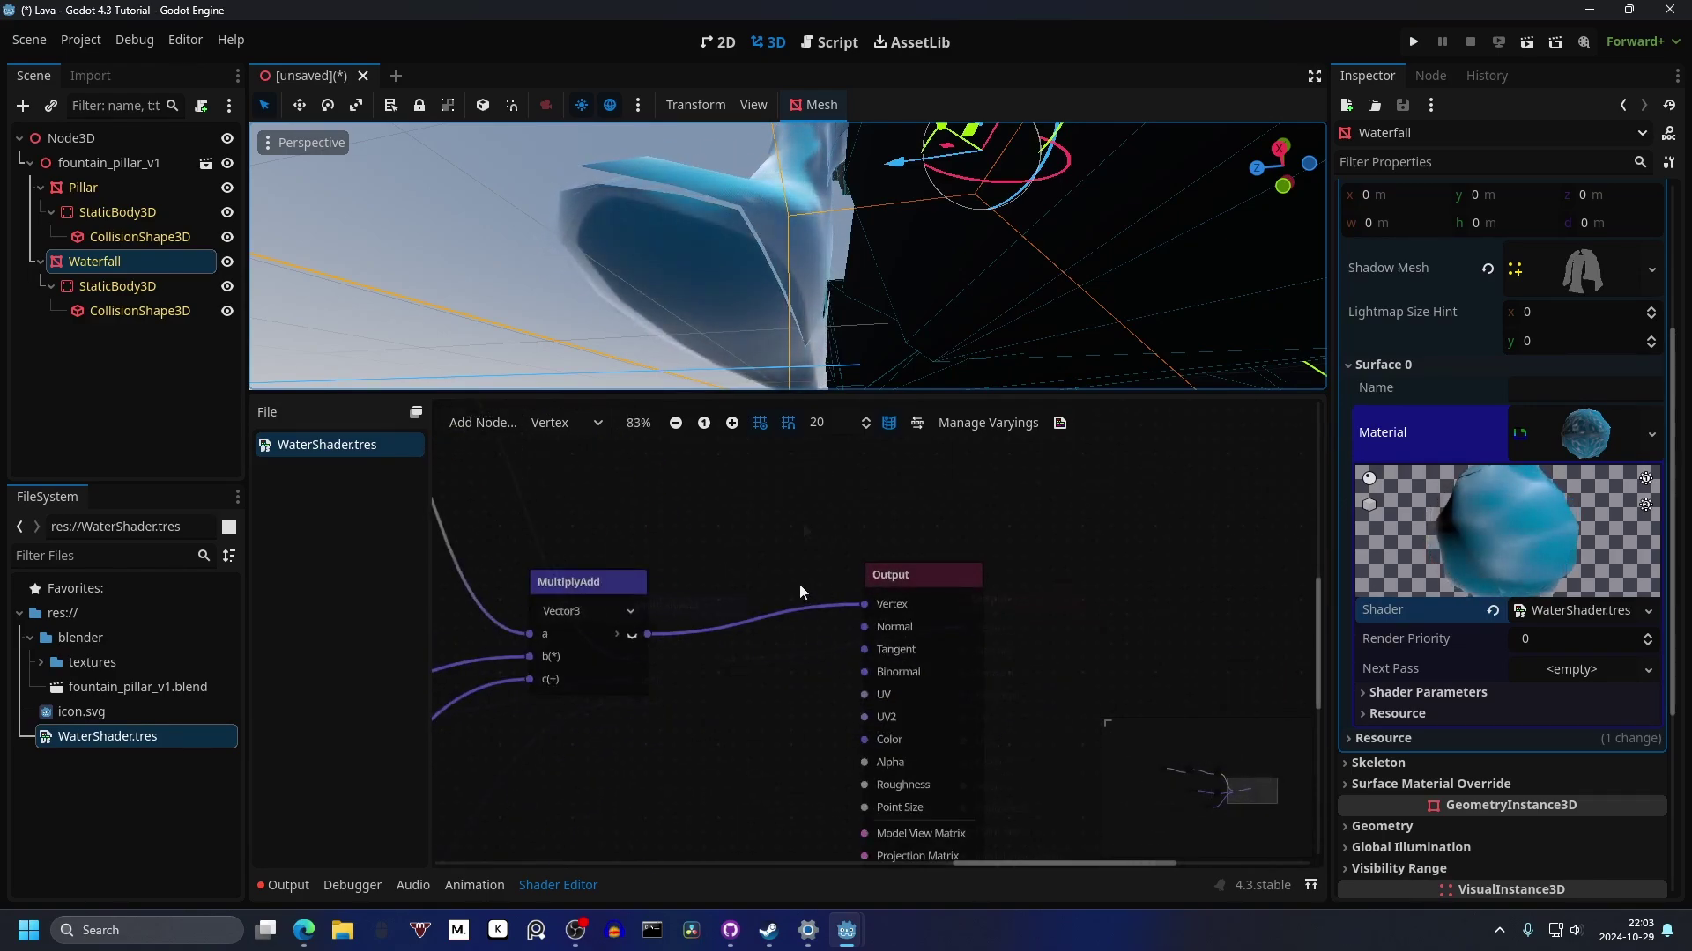
scroll(800, 584, "up", 1)
left_click_drag(874, 606, 716, 171)
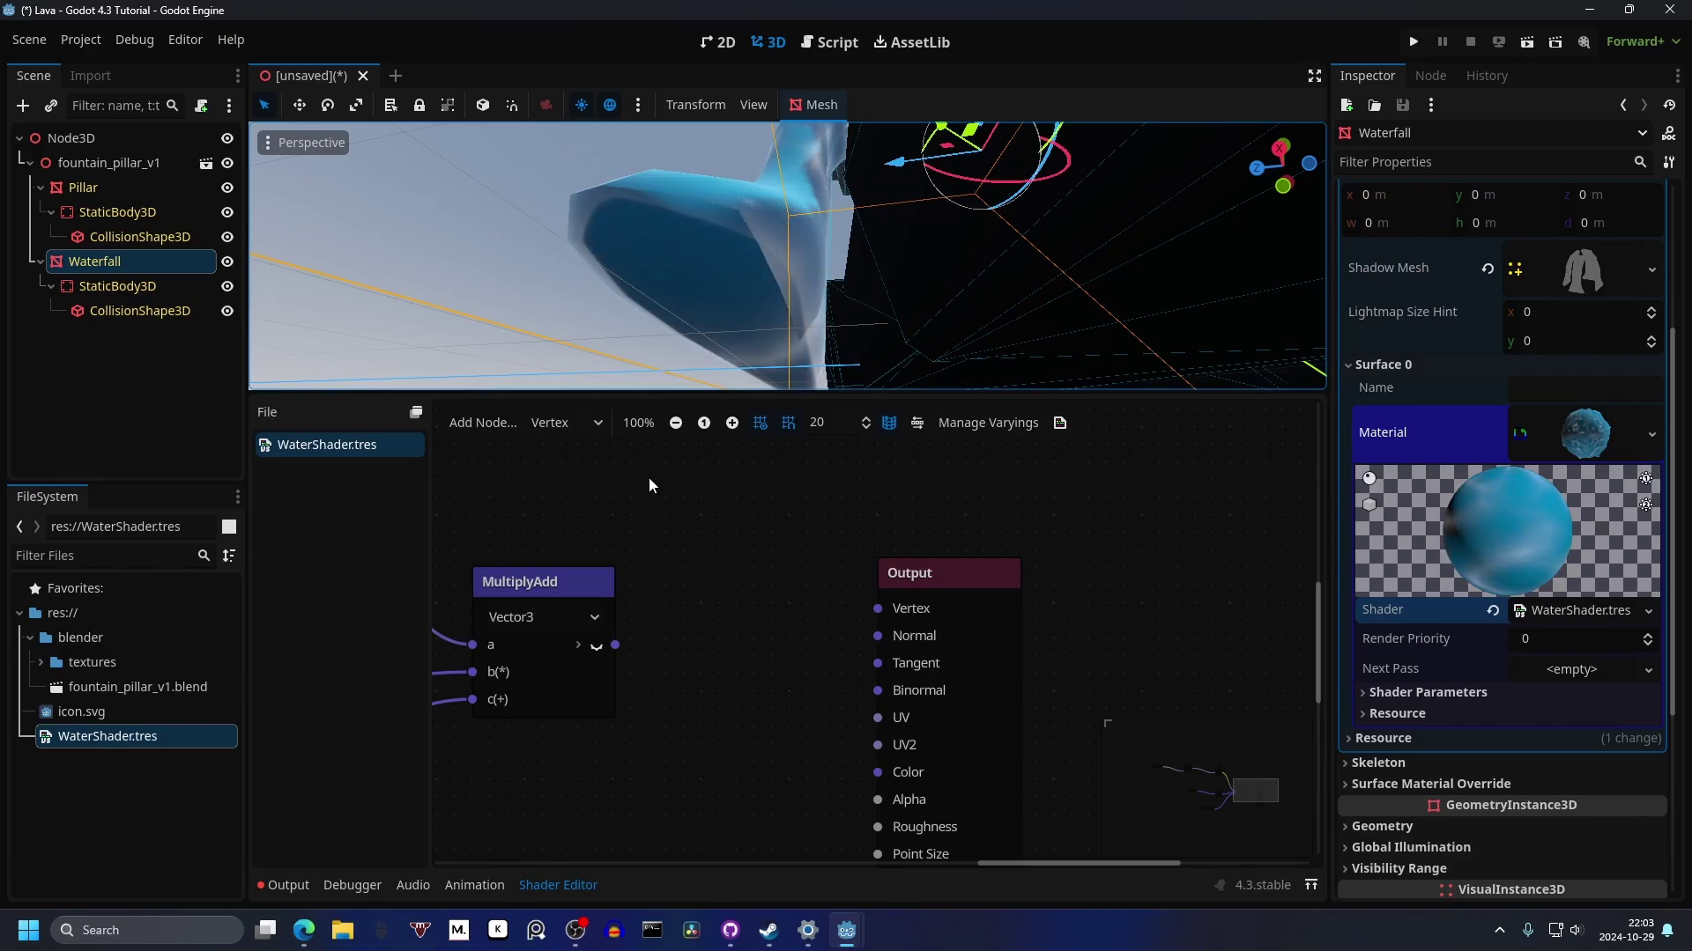
Step: In the shader's Fragment graph, set the ColorParameter's default value to the orange-red f45009
left_click(575, 423)
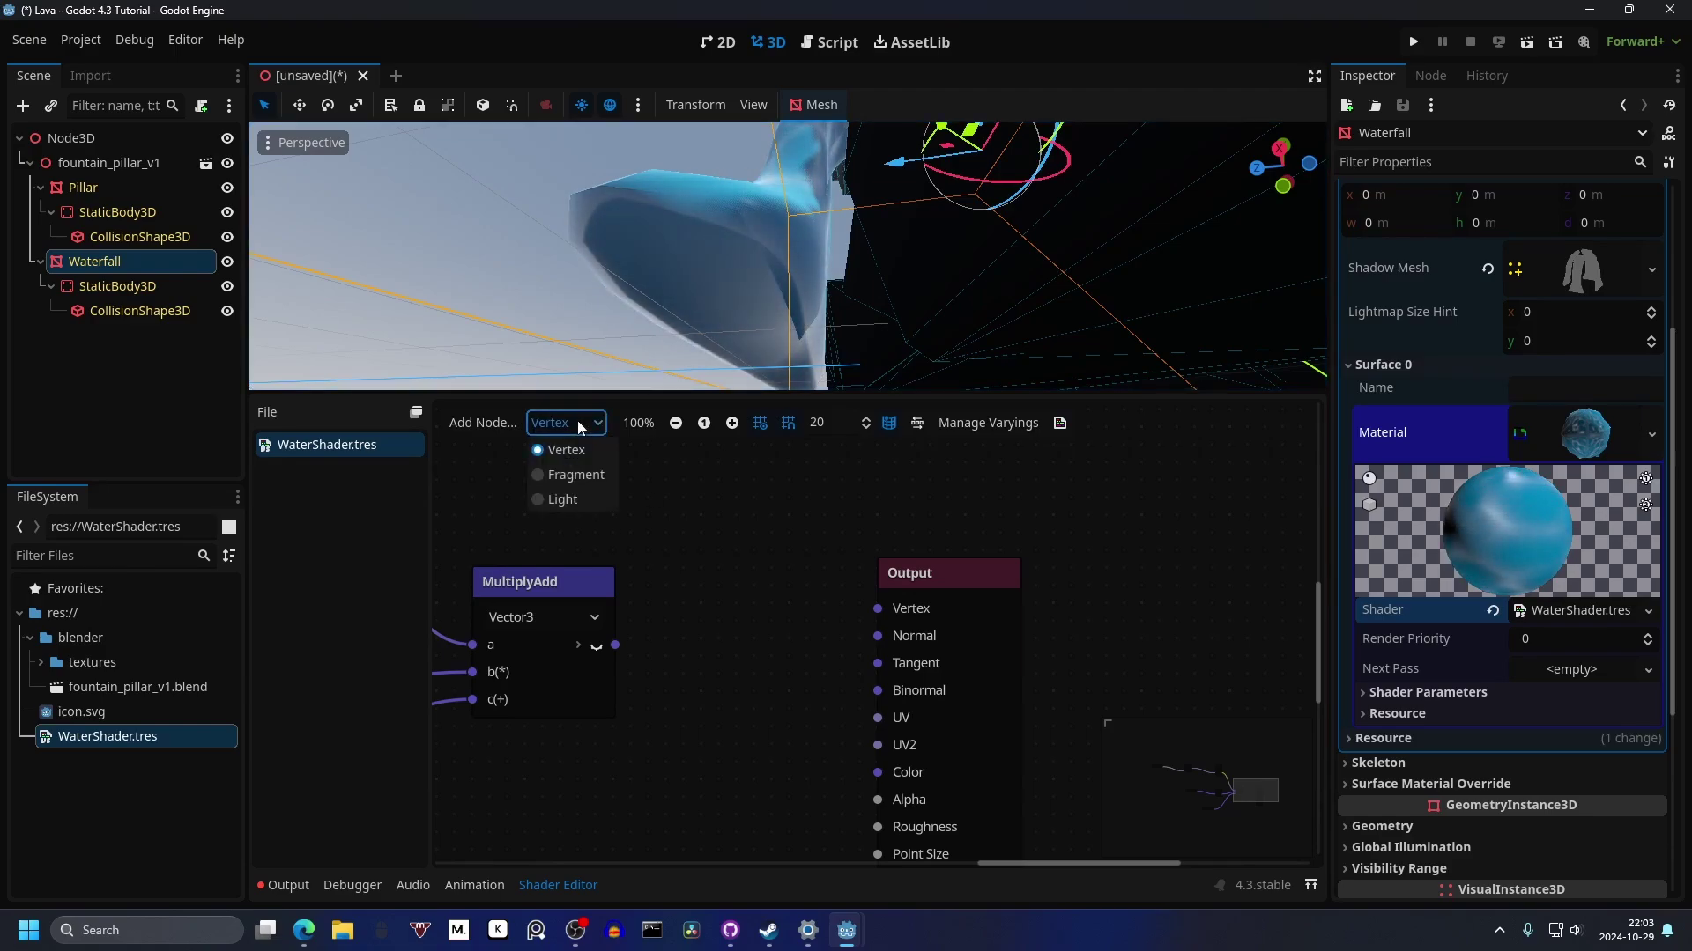
left_click(594, 474)
scroll(860, 600, "down", 3)
middle_click_drag(652, 622, 1071, 530)
scroll(775, 586, "up", 5)
left_click(950, 606)
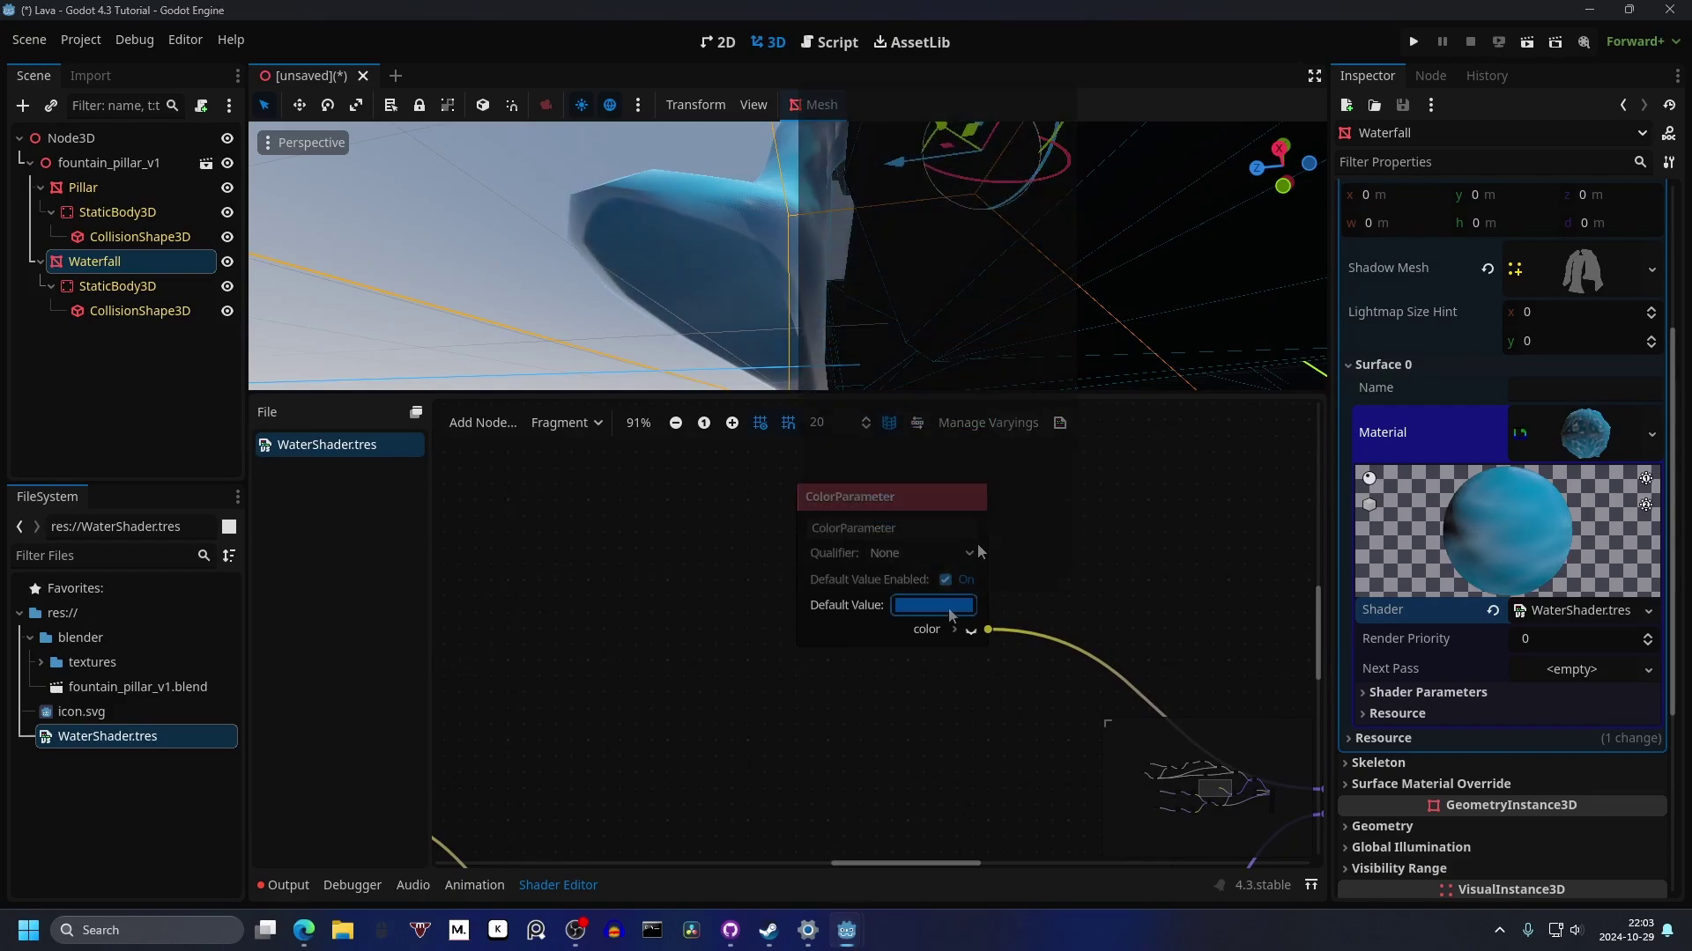
mouse_move(1062, 125)
left_mouse_down()
mouse_move(1057, 102)
mouse_move(1028, 104)
left_mouse_up()
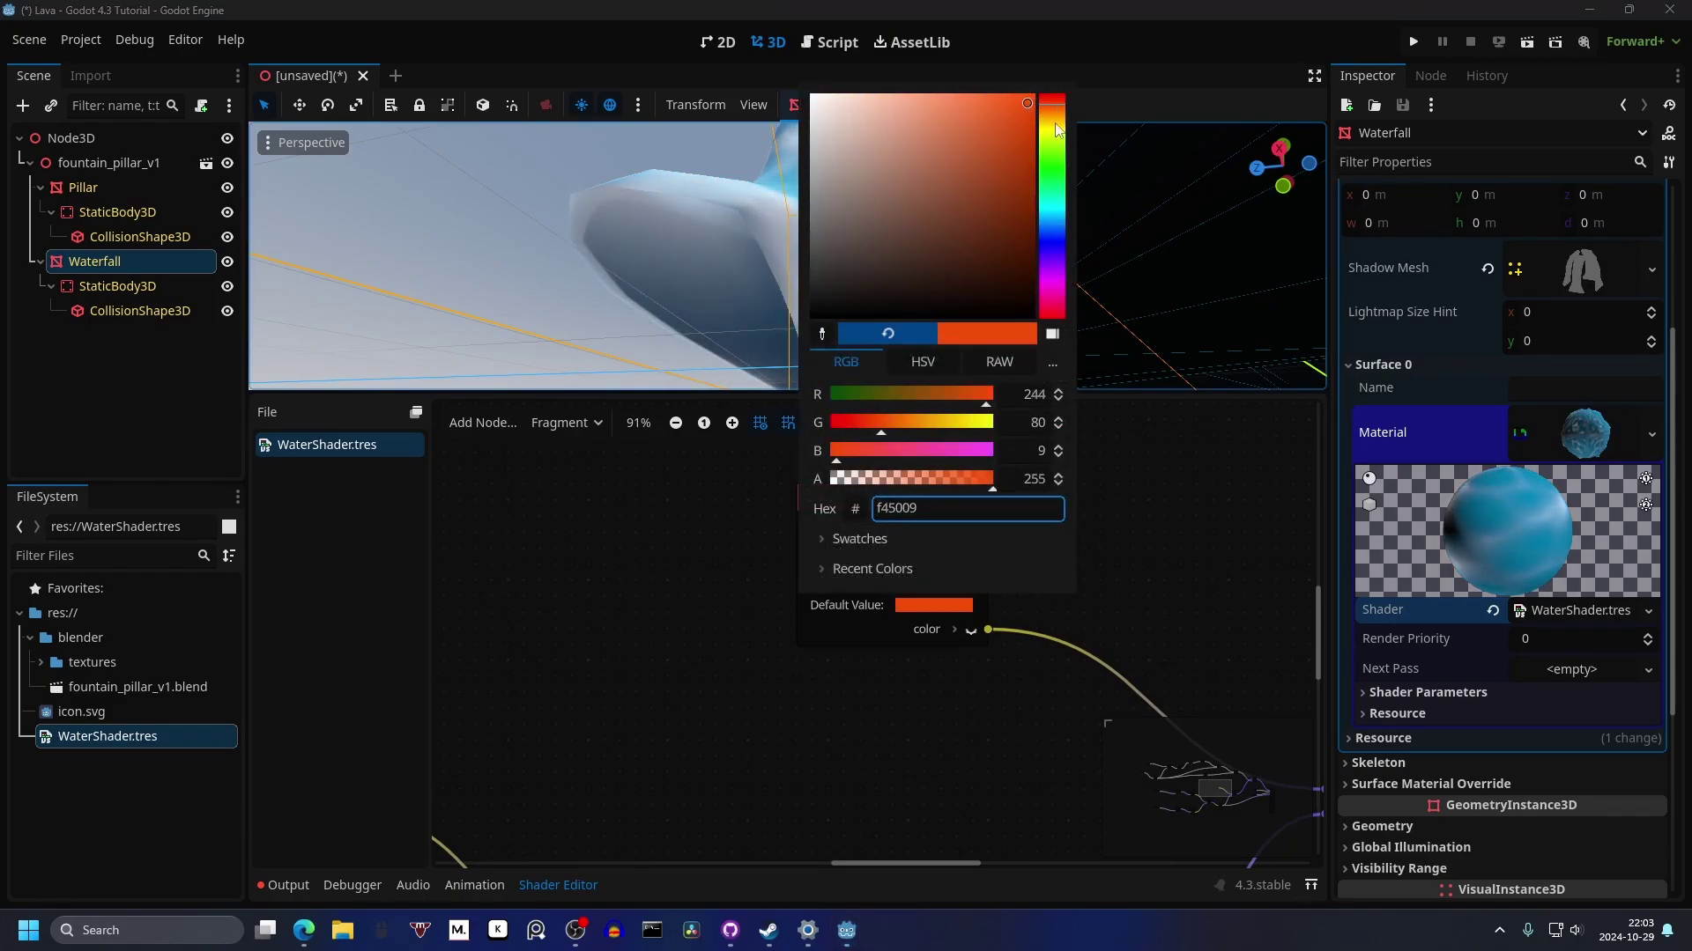
left_click(1156, 533)
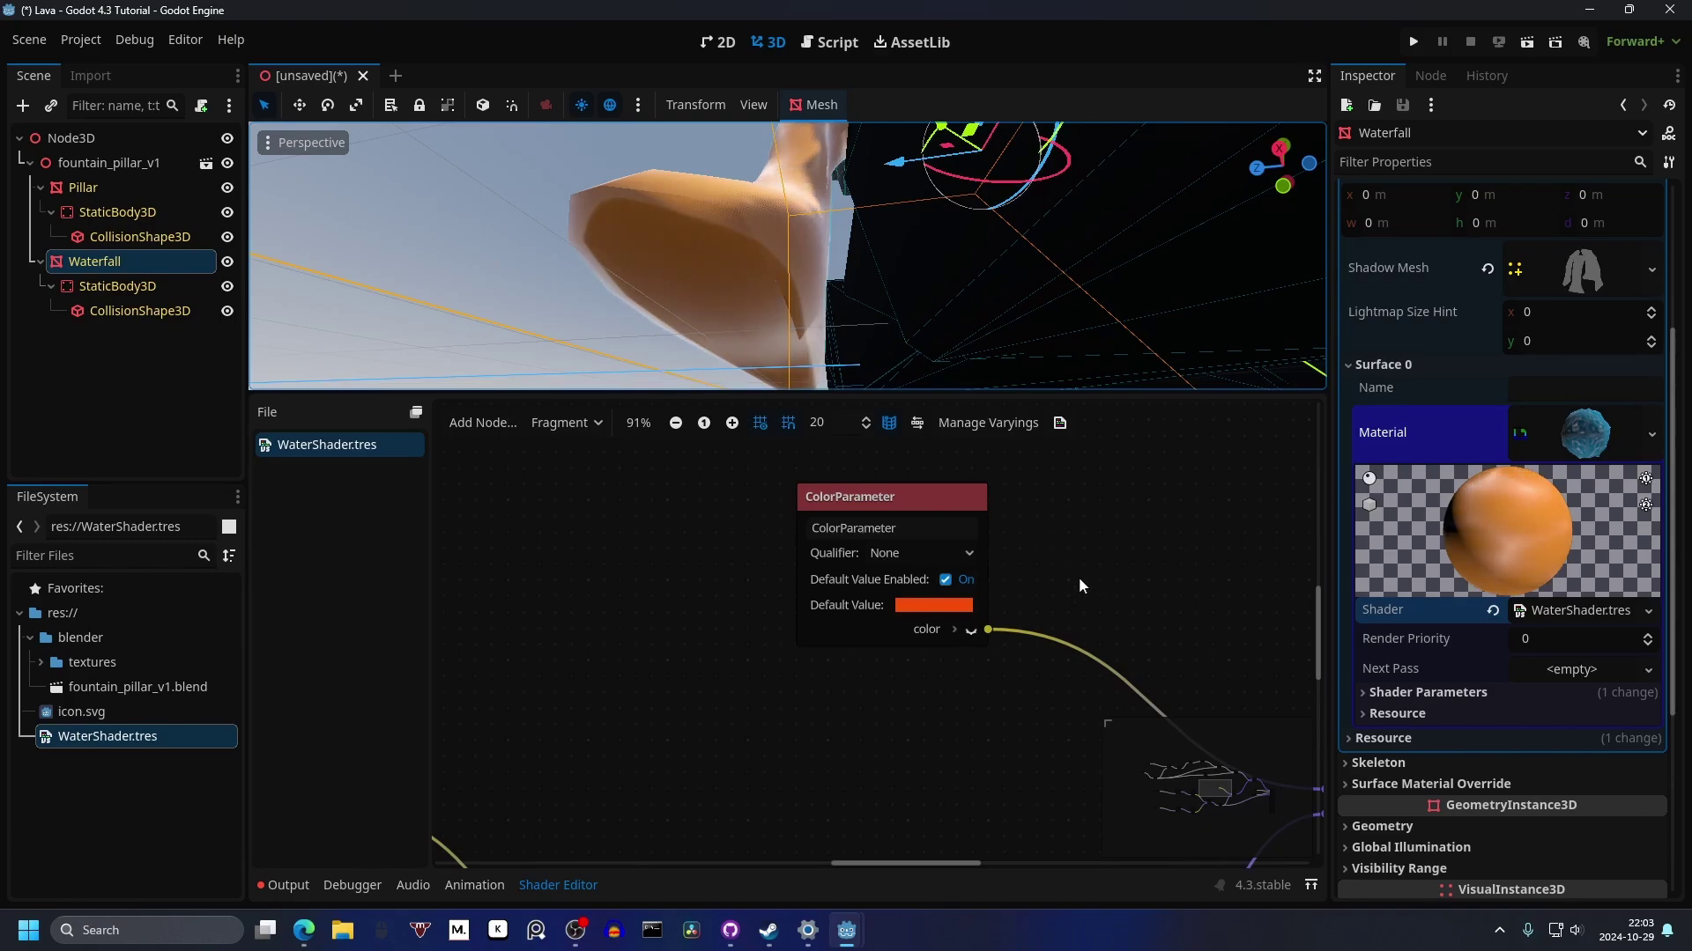
Step: Reset the waterfall material's Color Parameter override so it uses the shader's default color
scroll(1078, 578, "down", 2)
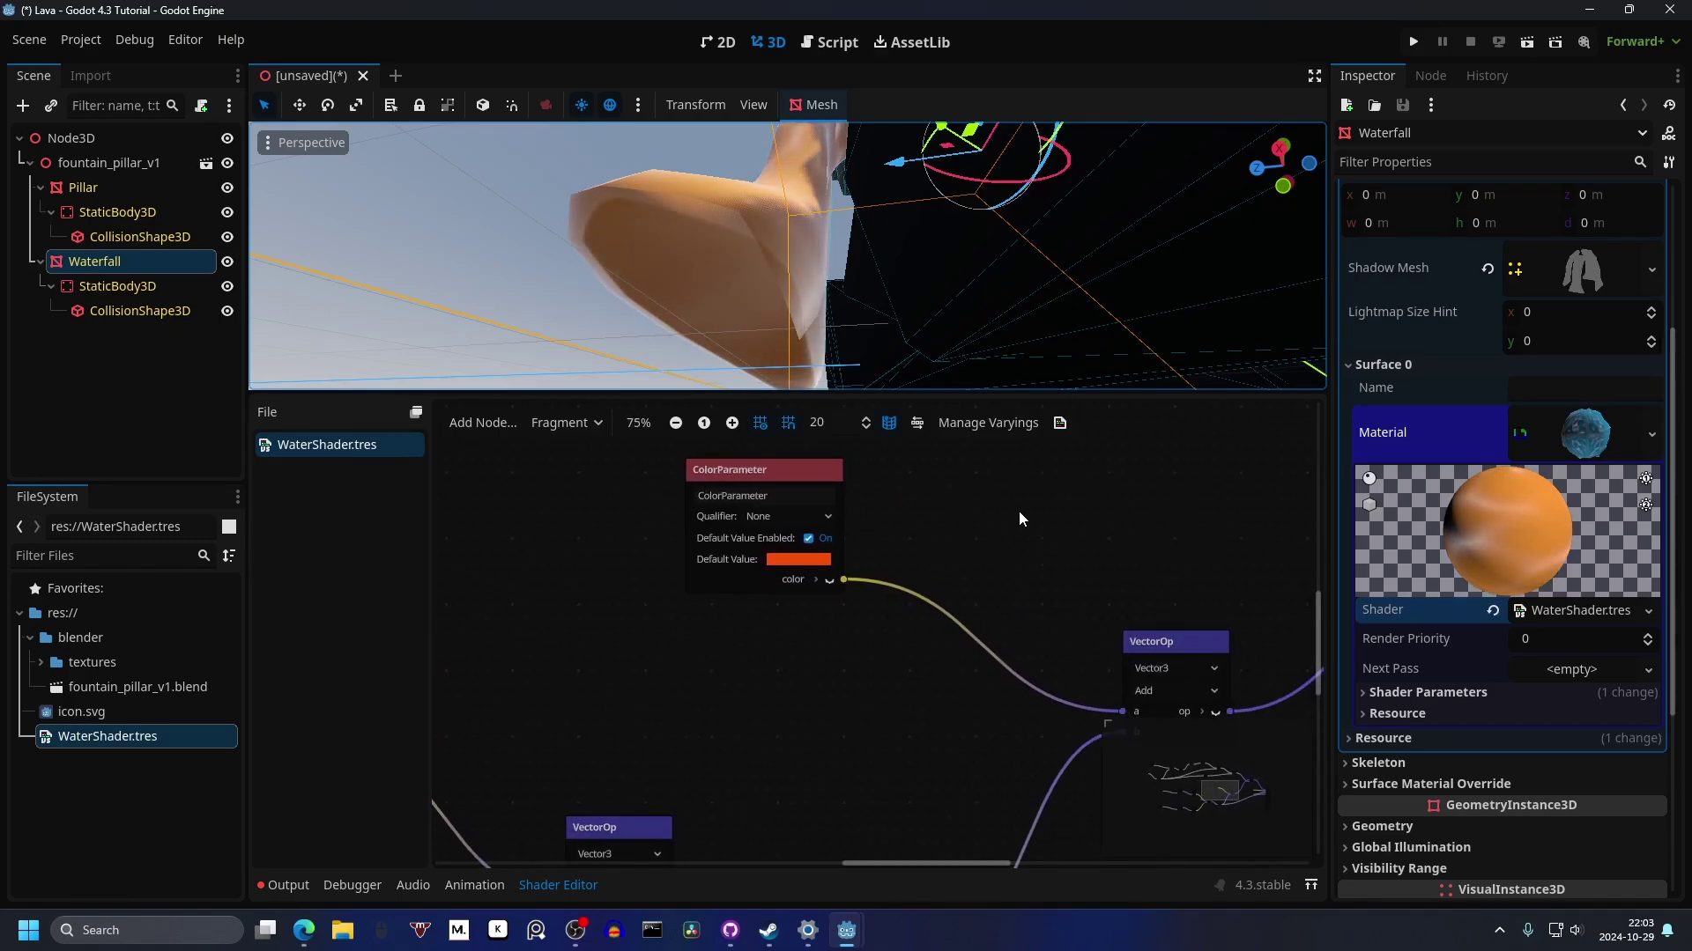
left_click(1436, 690)
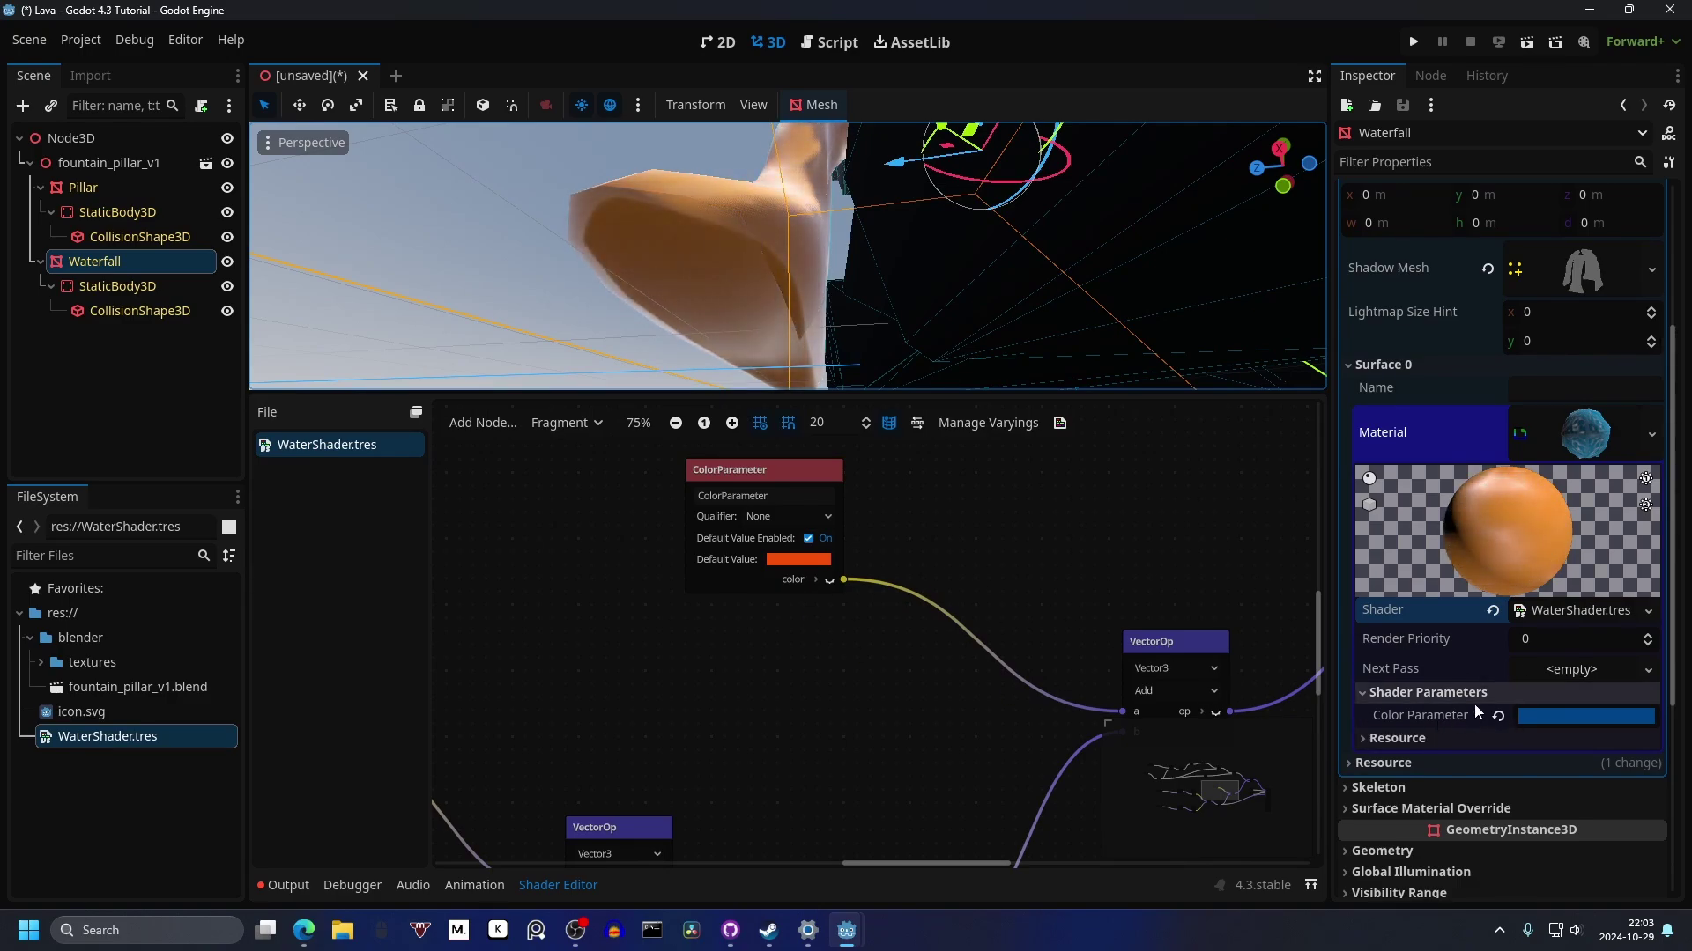
left_click(1498, 719)
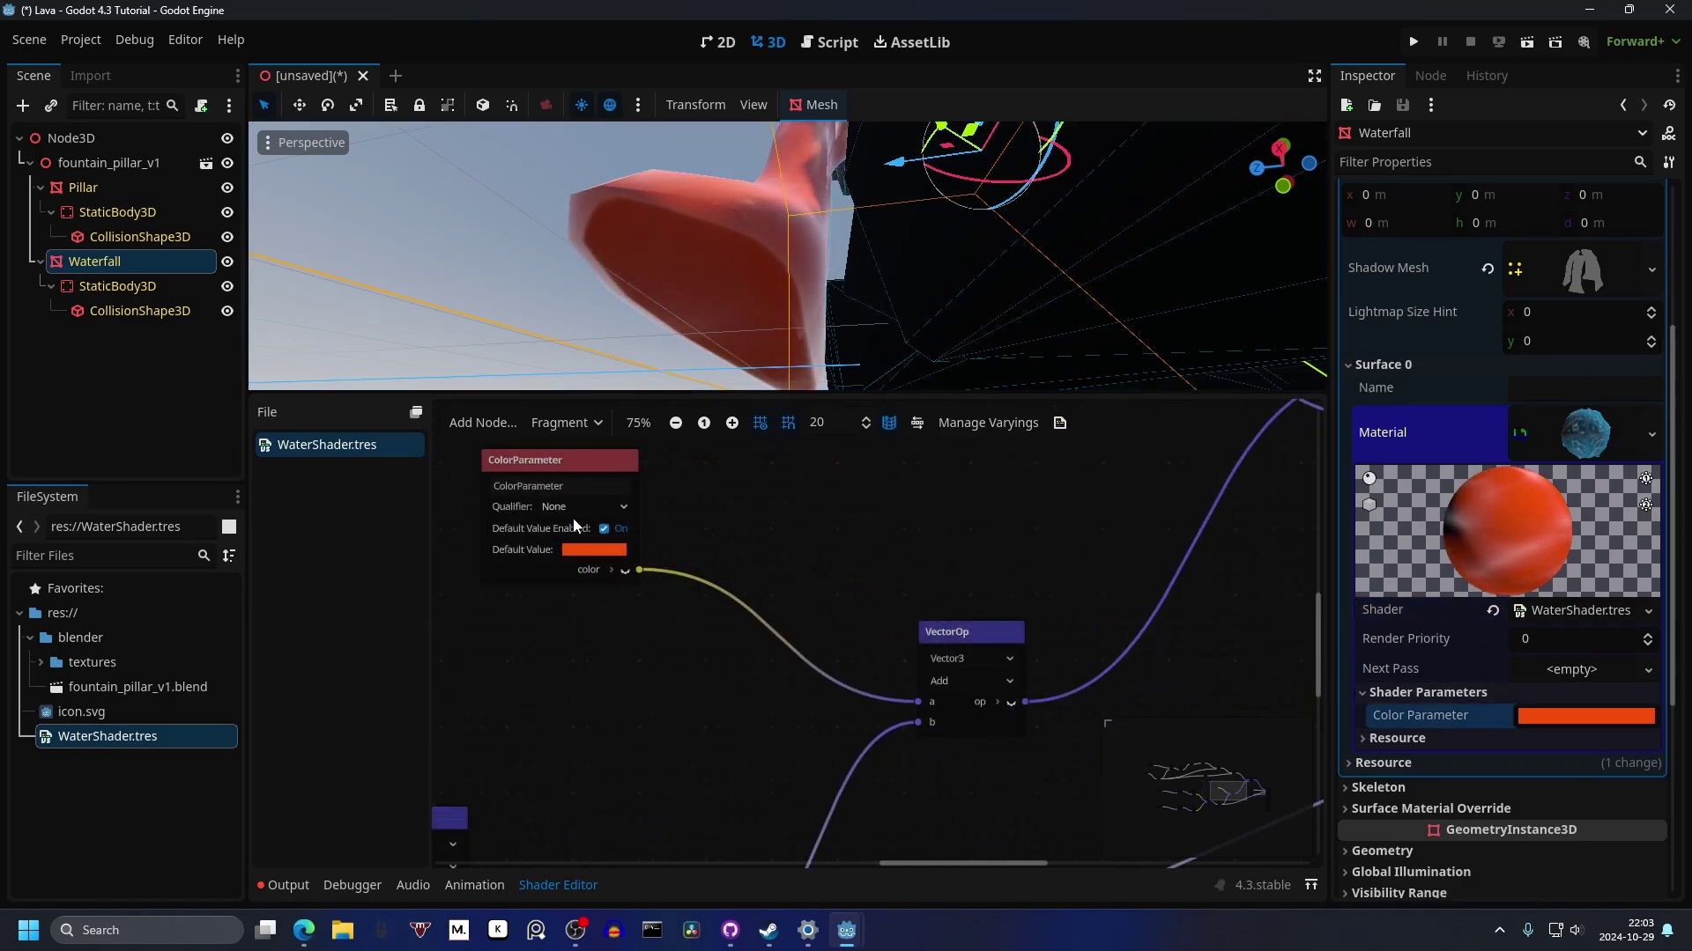
Step: Change the VectorOp node fed by the ColorParameter to Power and set the Mix node's type to Vector2
mouse_move(990, 662)
left_mouse_down()
mouse_move(1029, 623)
mouse_move(992, 656)
left_mouse_up()
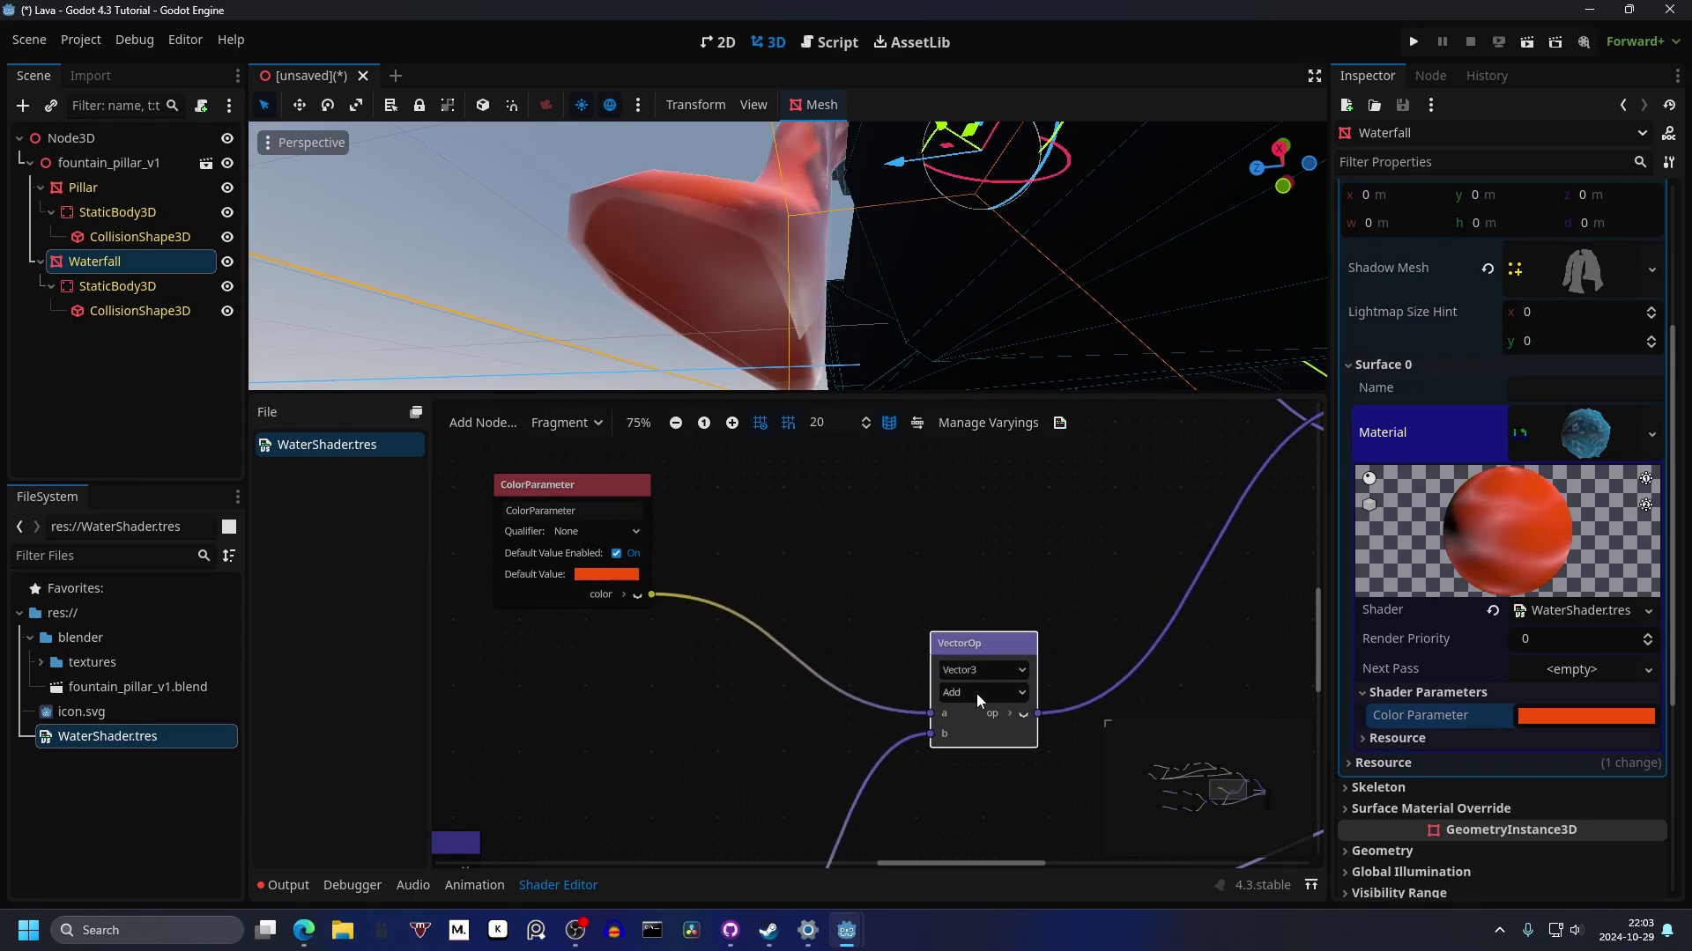
left_click(976, 695)
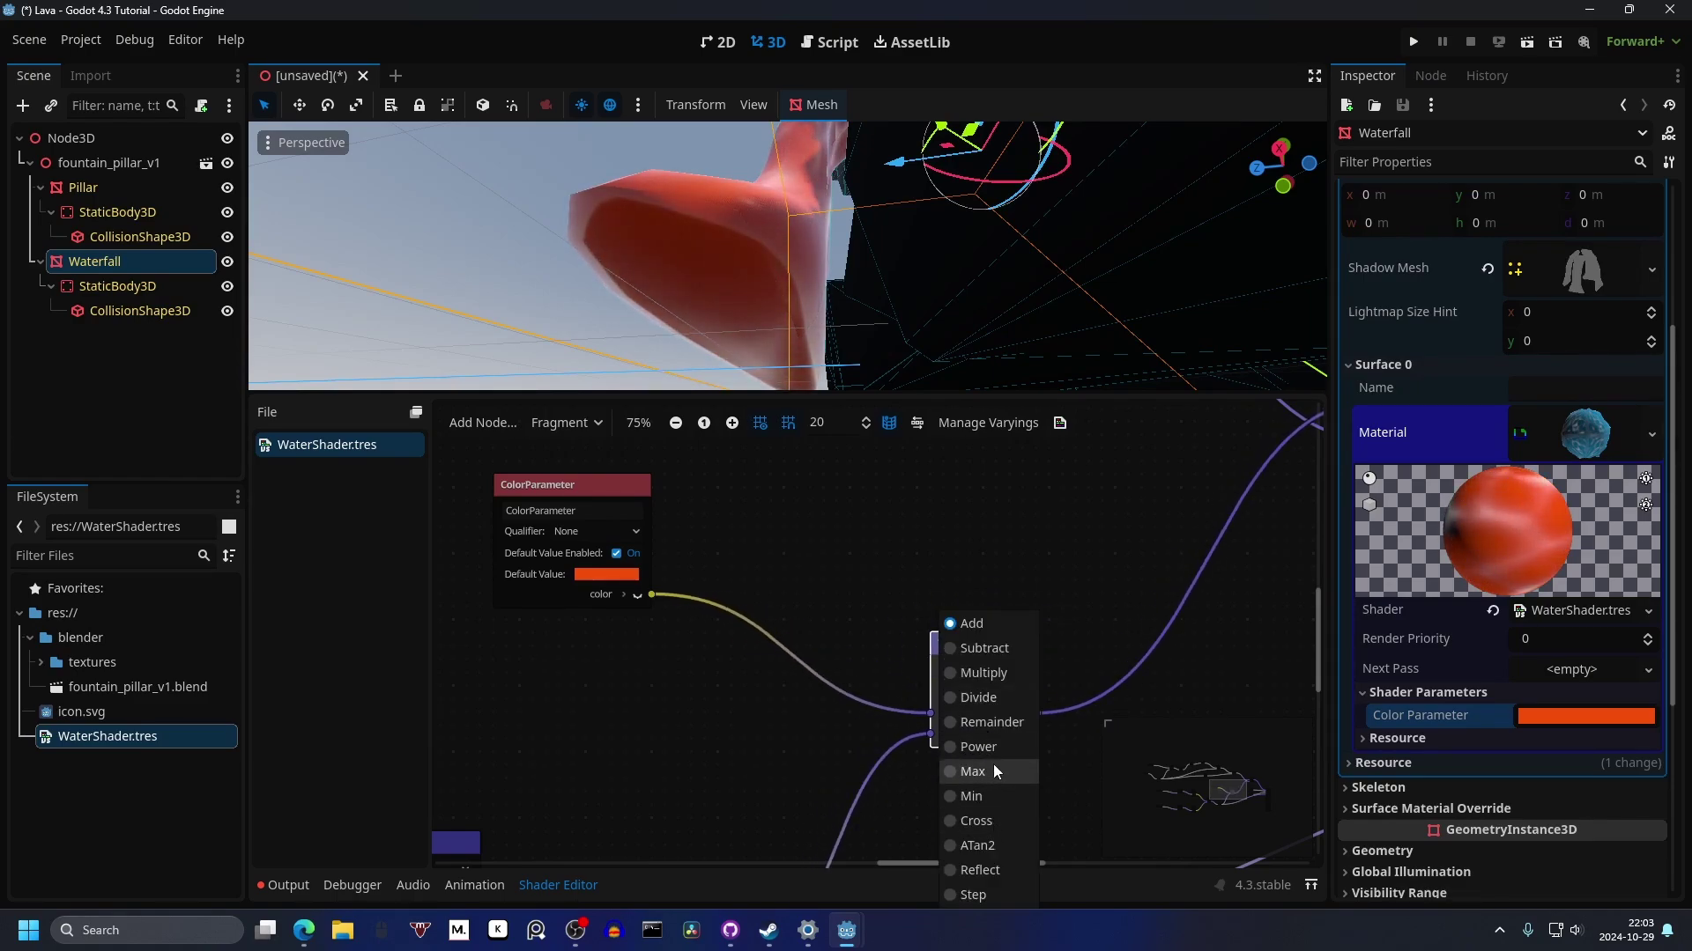
left_click(978, 747)
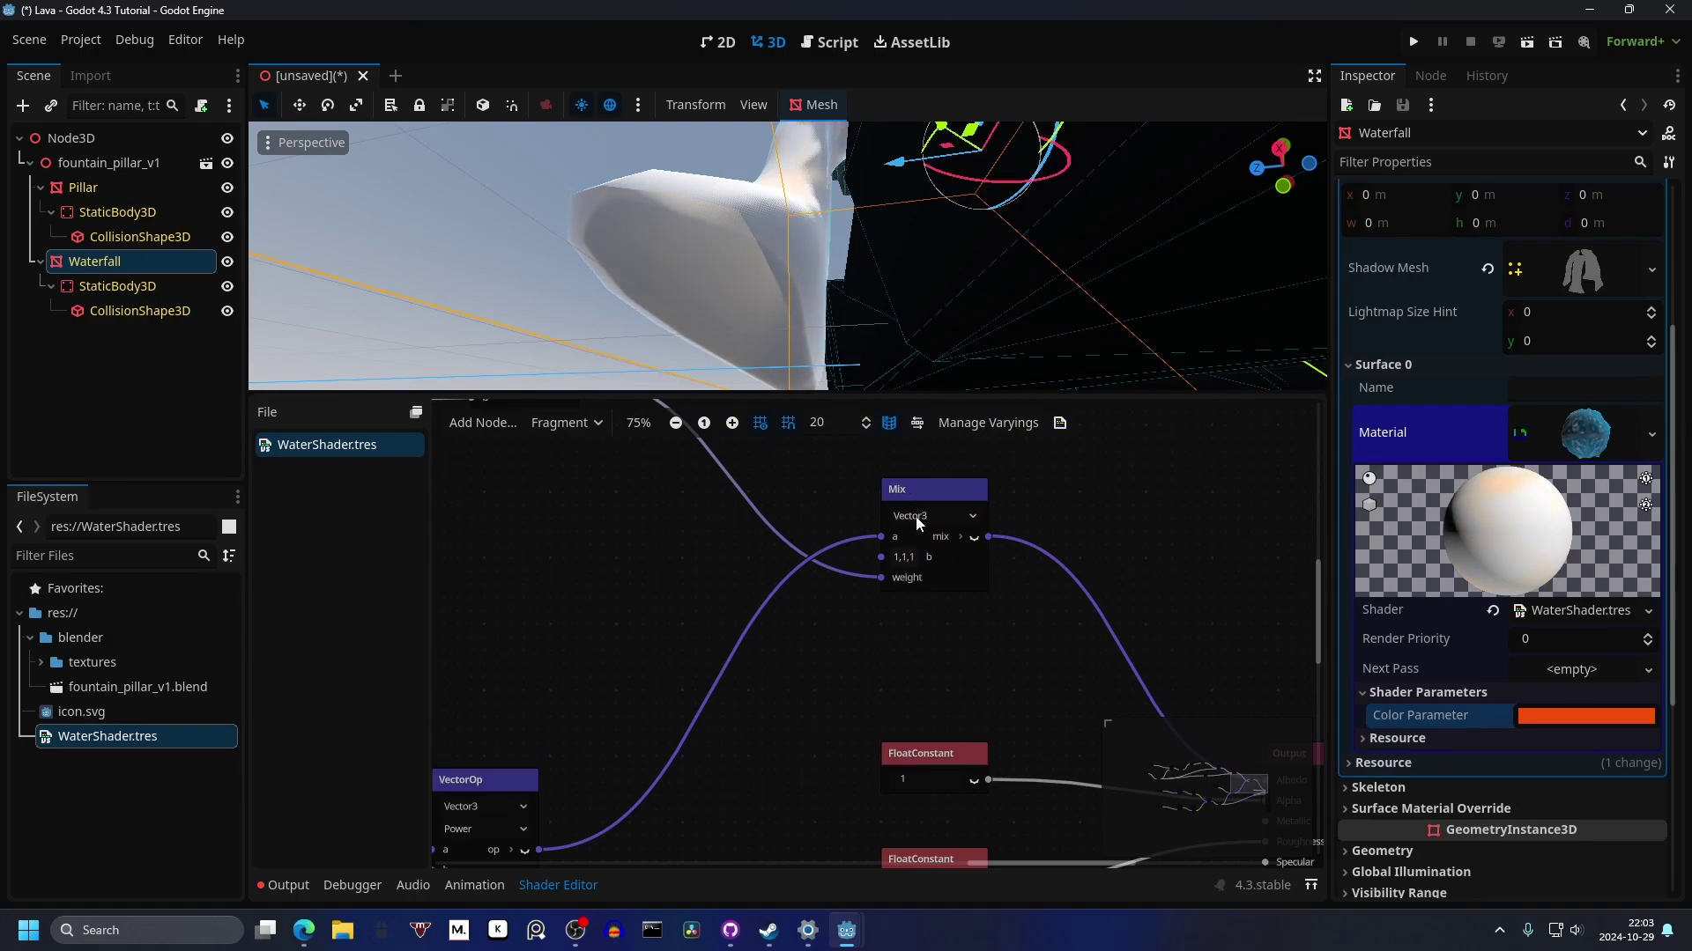
left_click(917, 517)
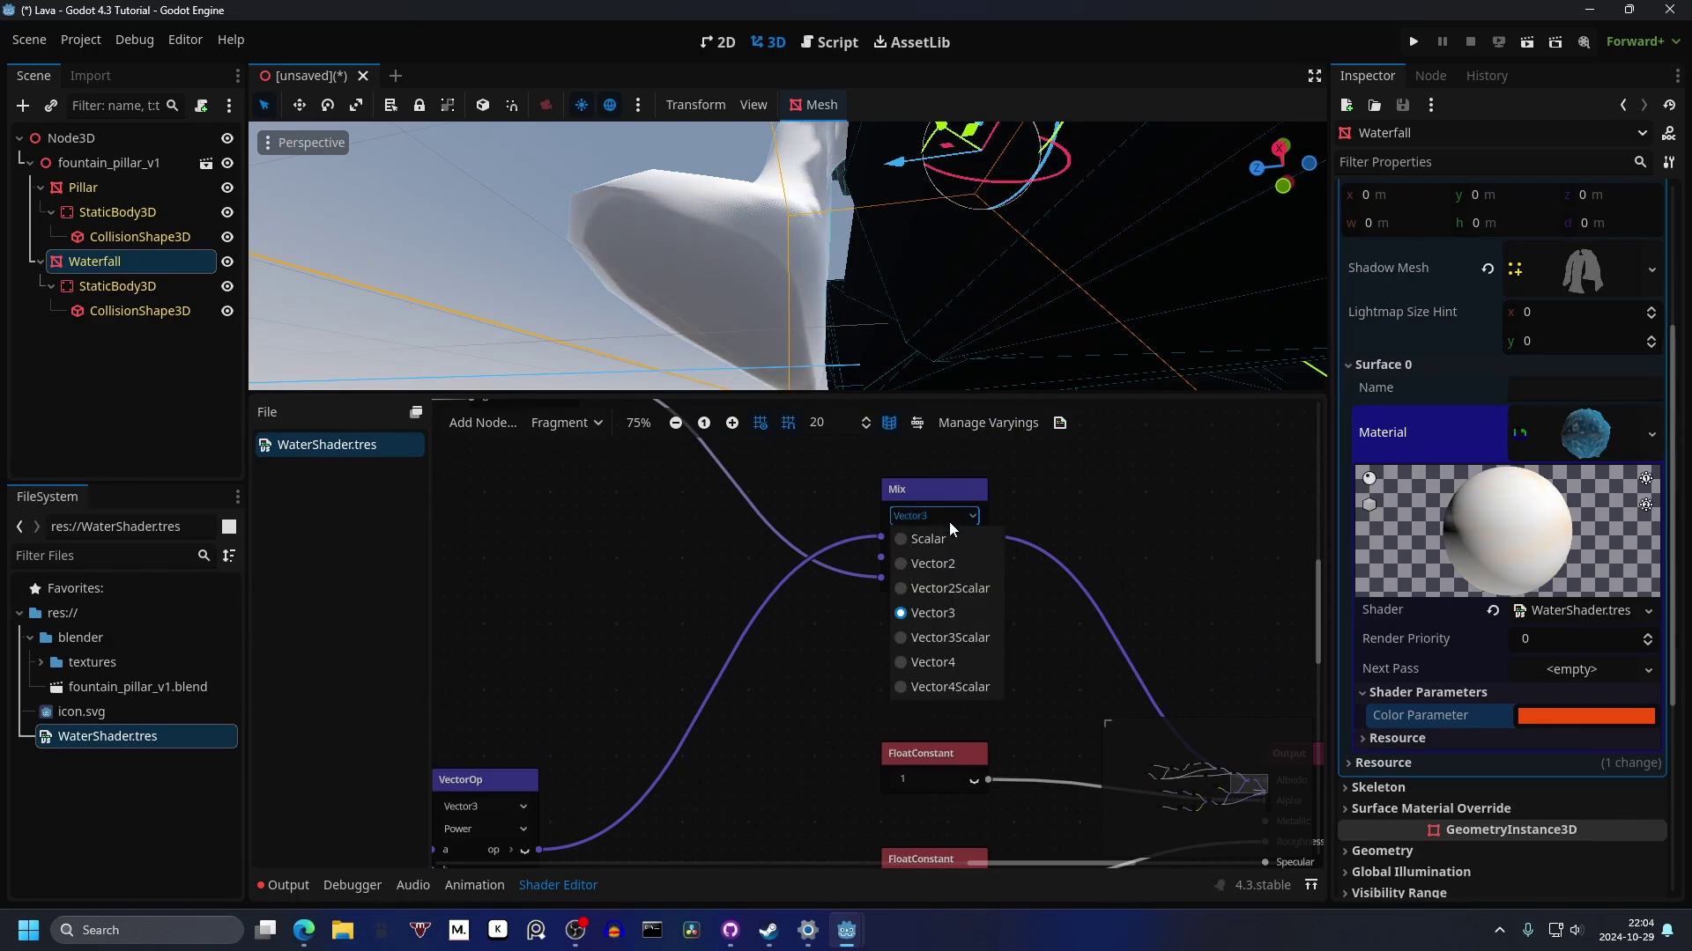
left_click(950, 568)
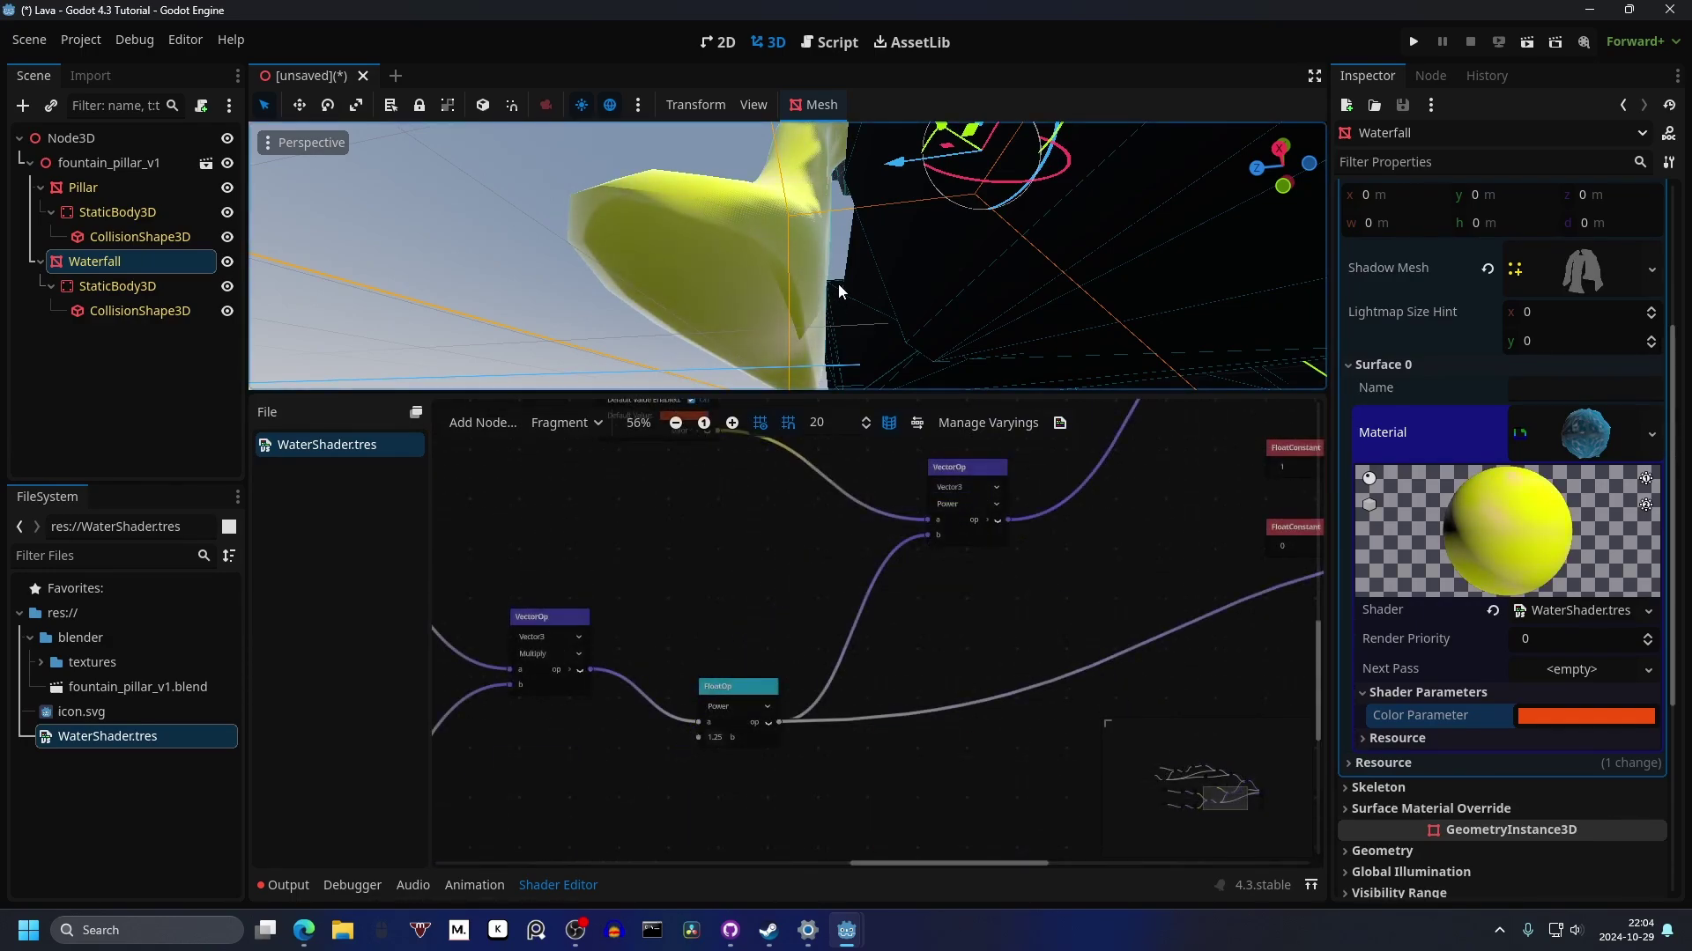
Step: Enable the Unshaded flag in the properties of WaterShader.tres
scroll(838, 284, "down", 5)
middle_click_drag(838, 283, 890, 239)
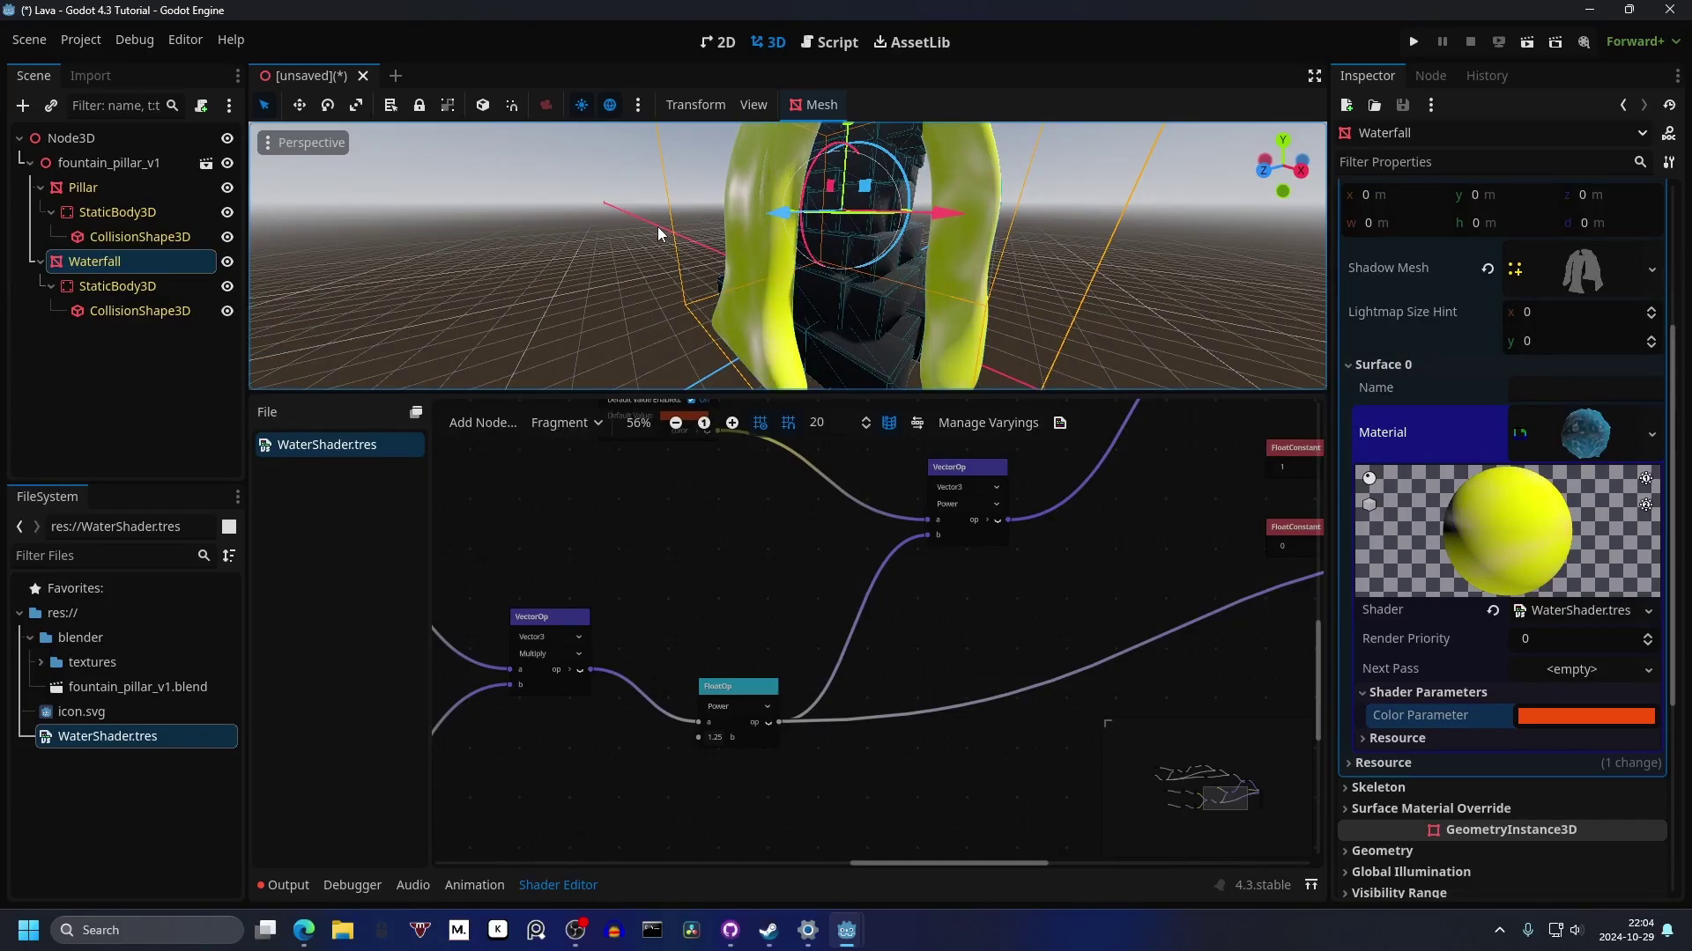
left_click(1569, 613)
scroll(1365, 616, "down", 2)
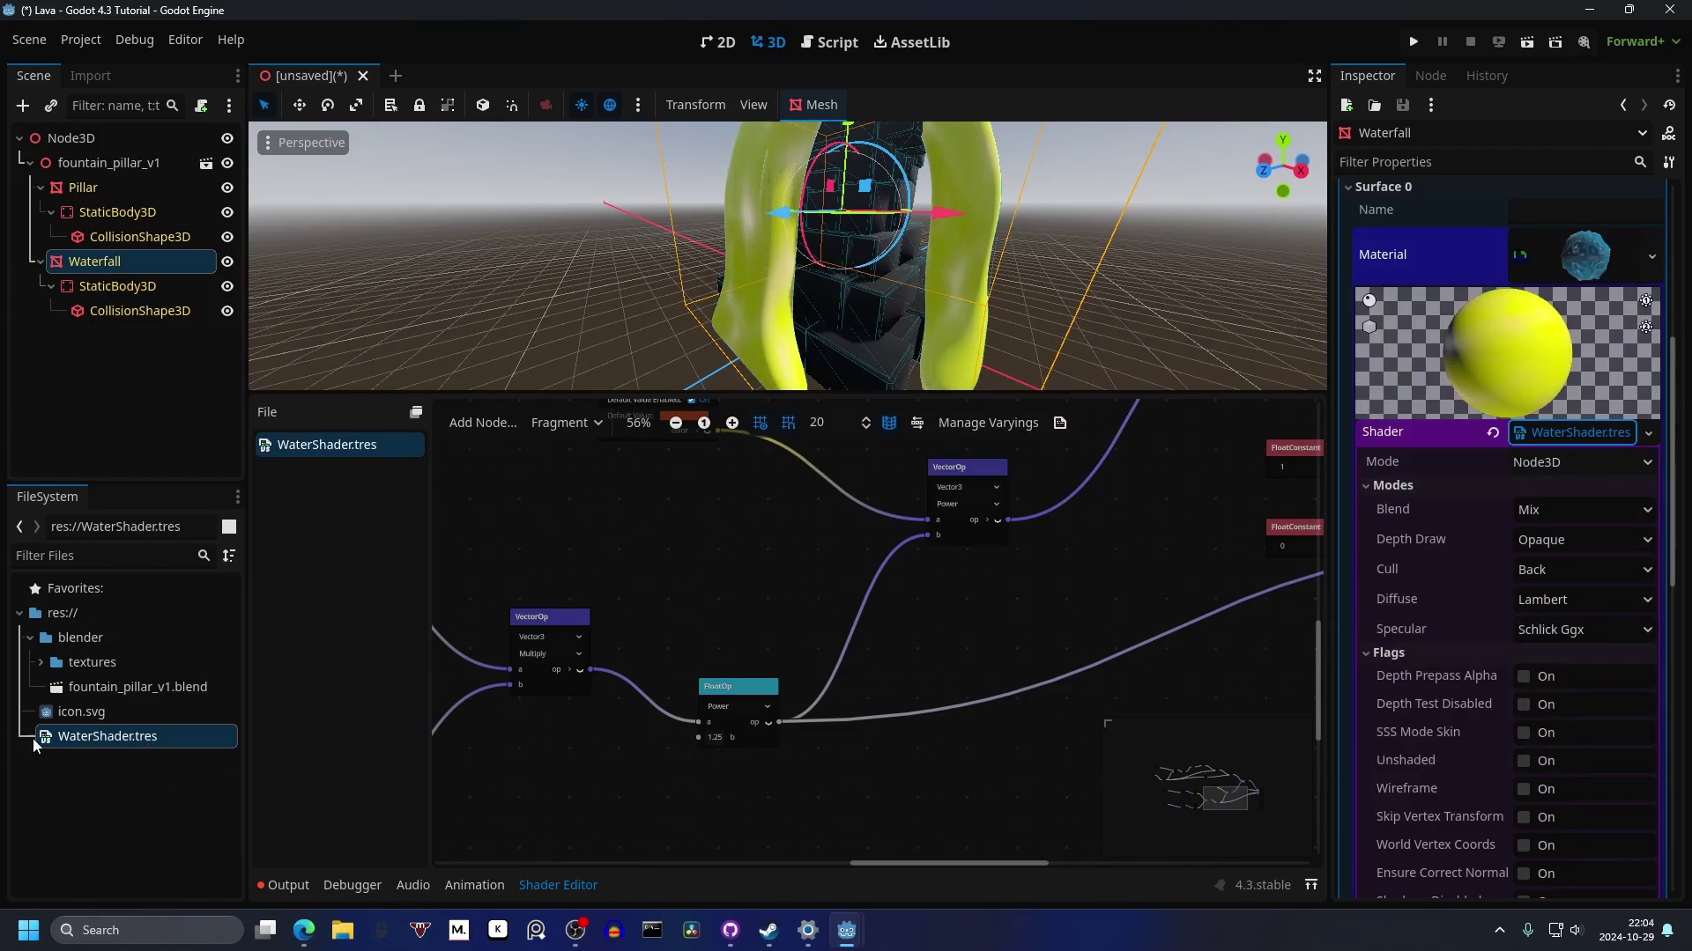
left_click(107, 736)
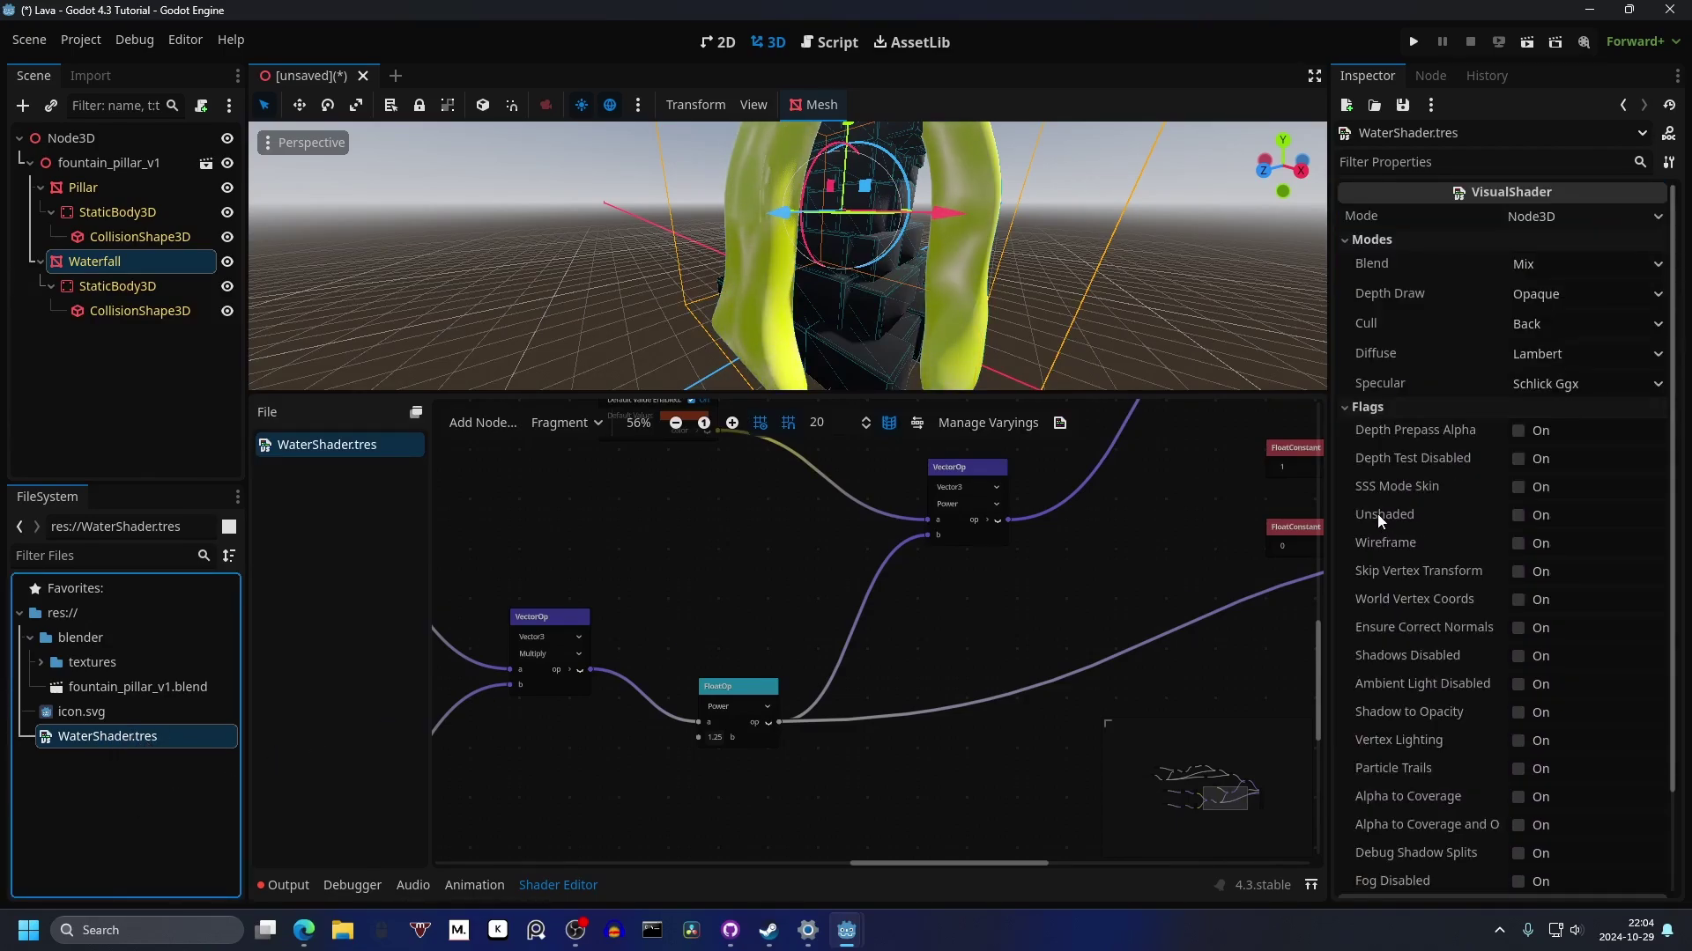
left_click(1518, 515)
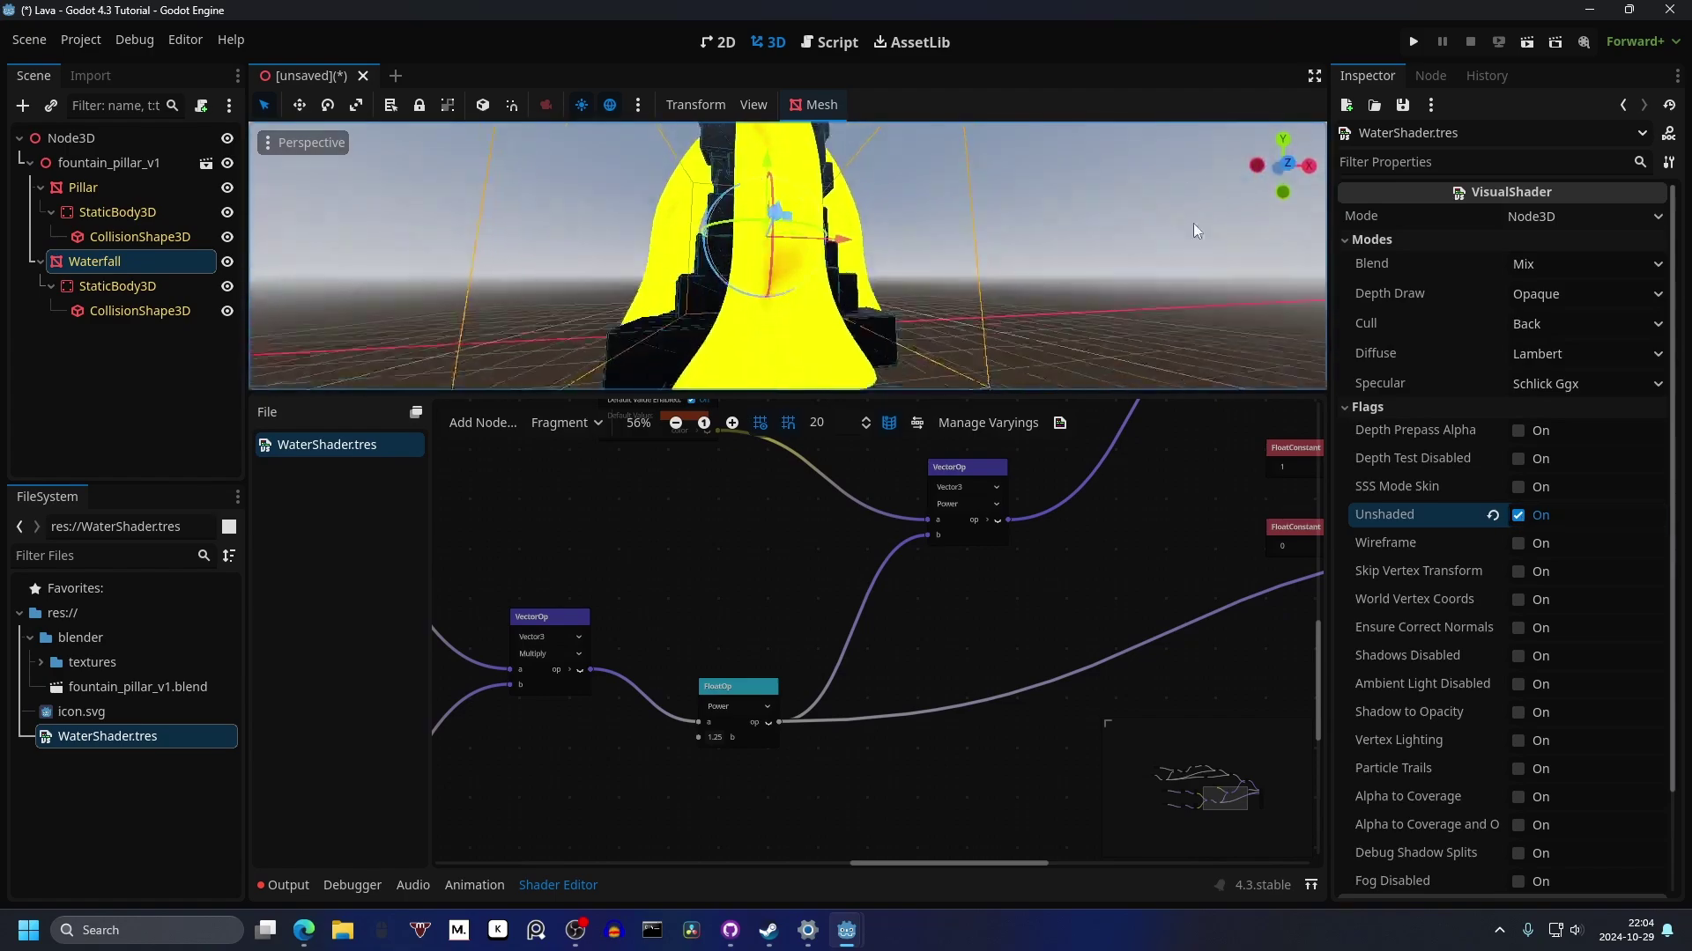
Step: Set the b exponent of the FloatOp Power node in the Fragment graph to 0.135
middle_click_drag(1001, 221, 826, 394)
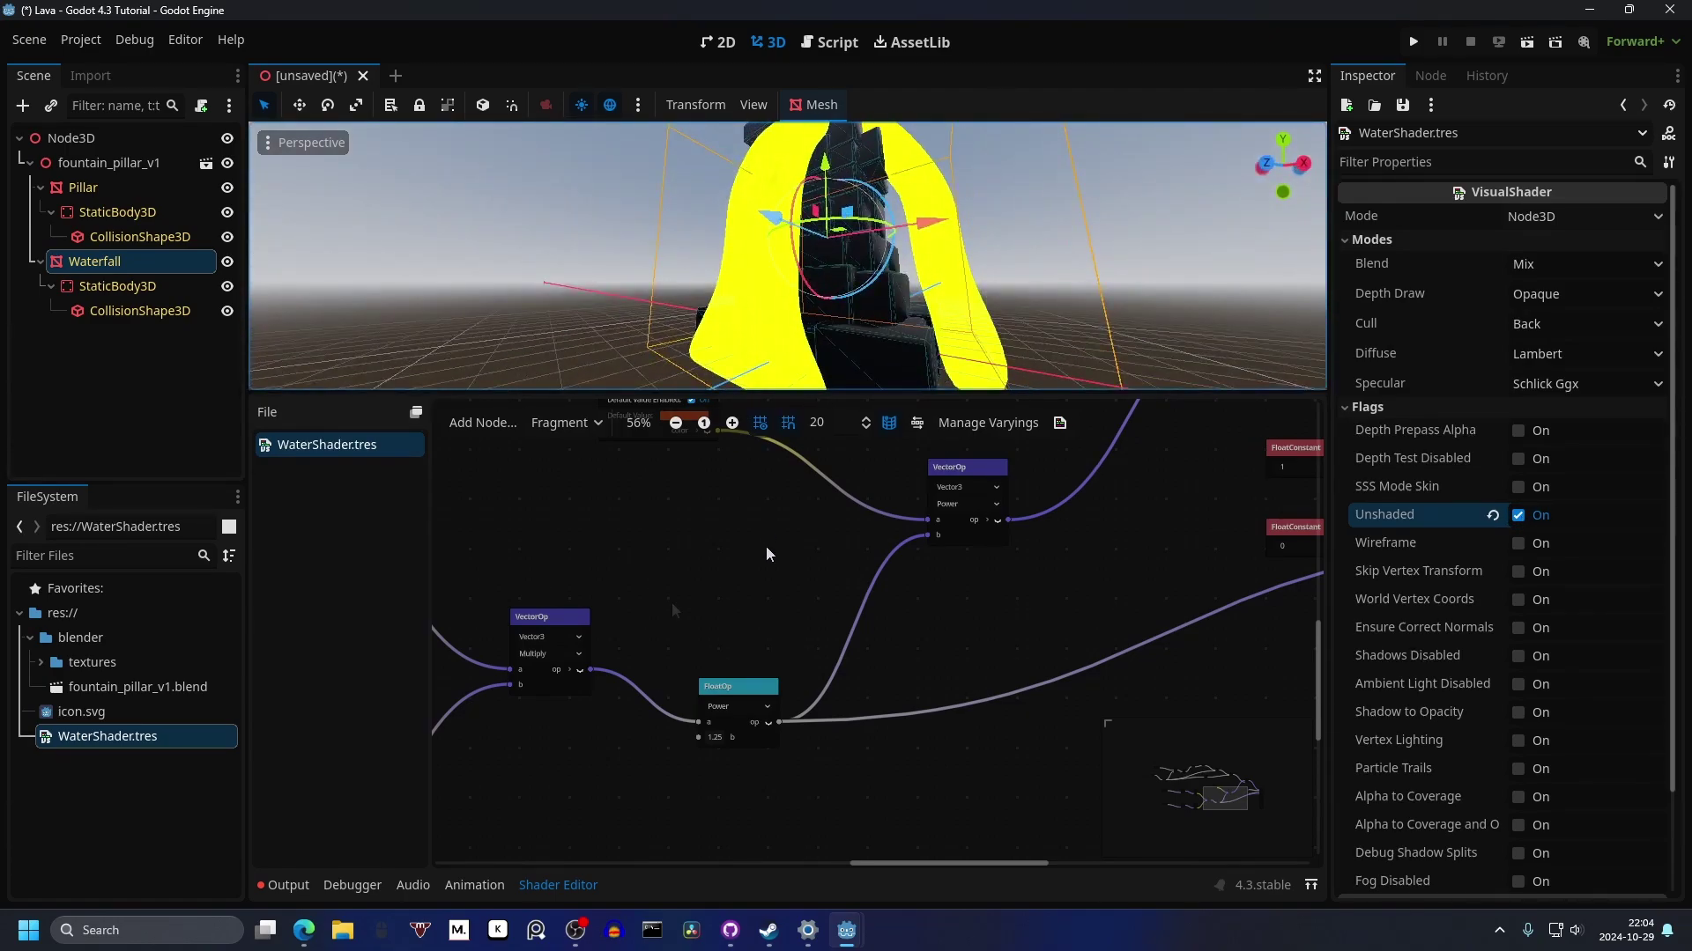
scroll(767, 589, "up", 1)
middle_click_drag(779, 611, 817, 526)
scroll(817, 526, "up", 3)
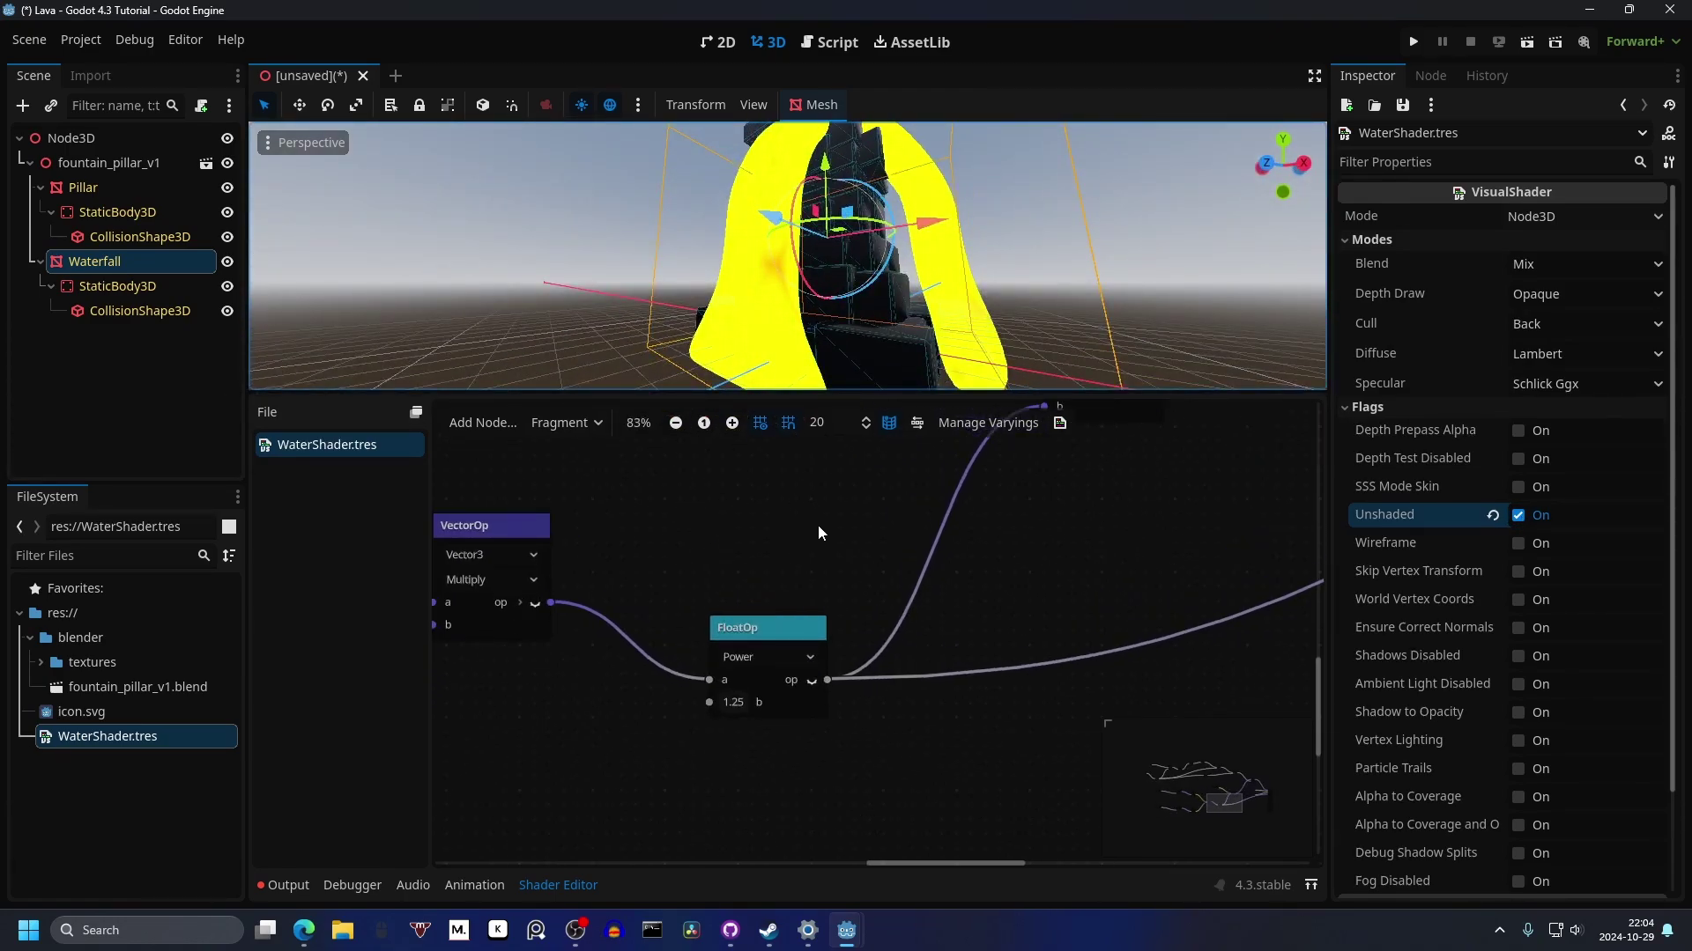
scroll(743, 579, "down", 4)
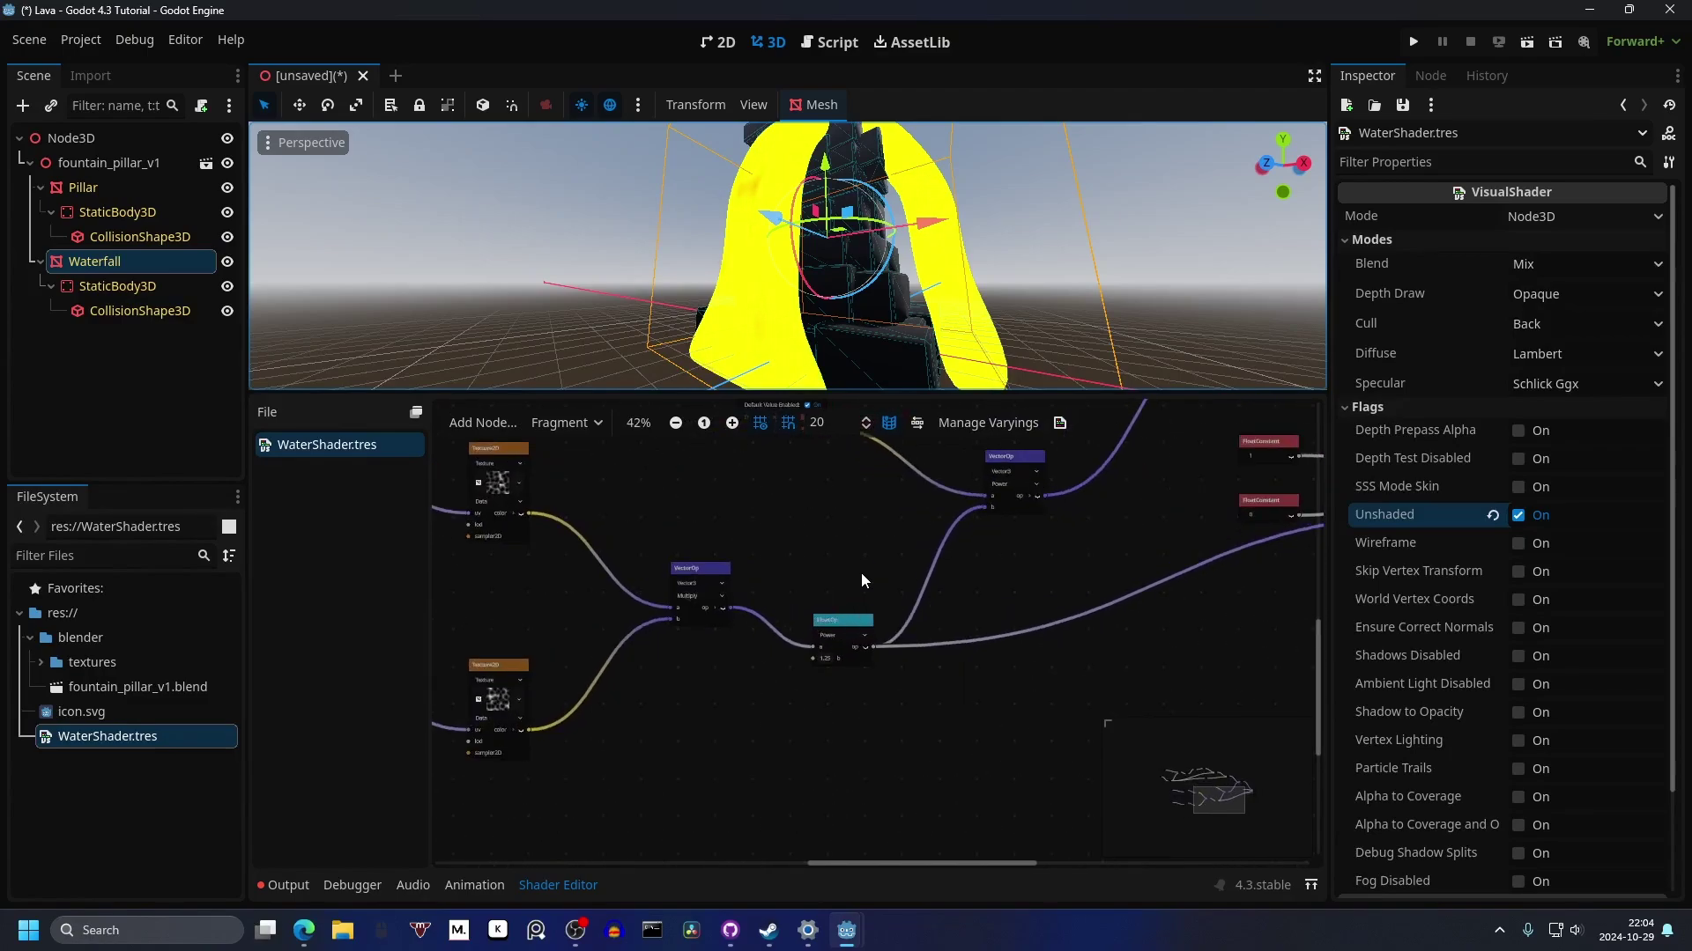
scroll(819, 657, "up", 4)
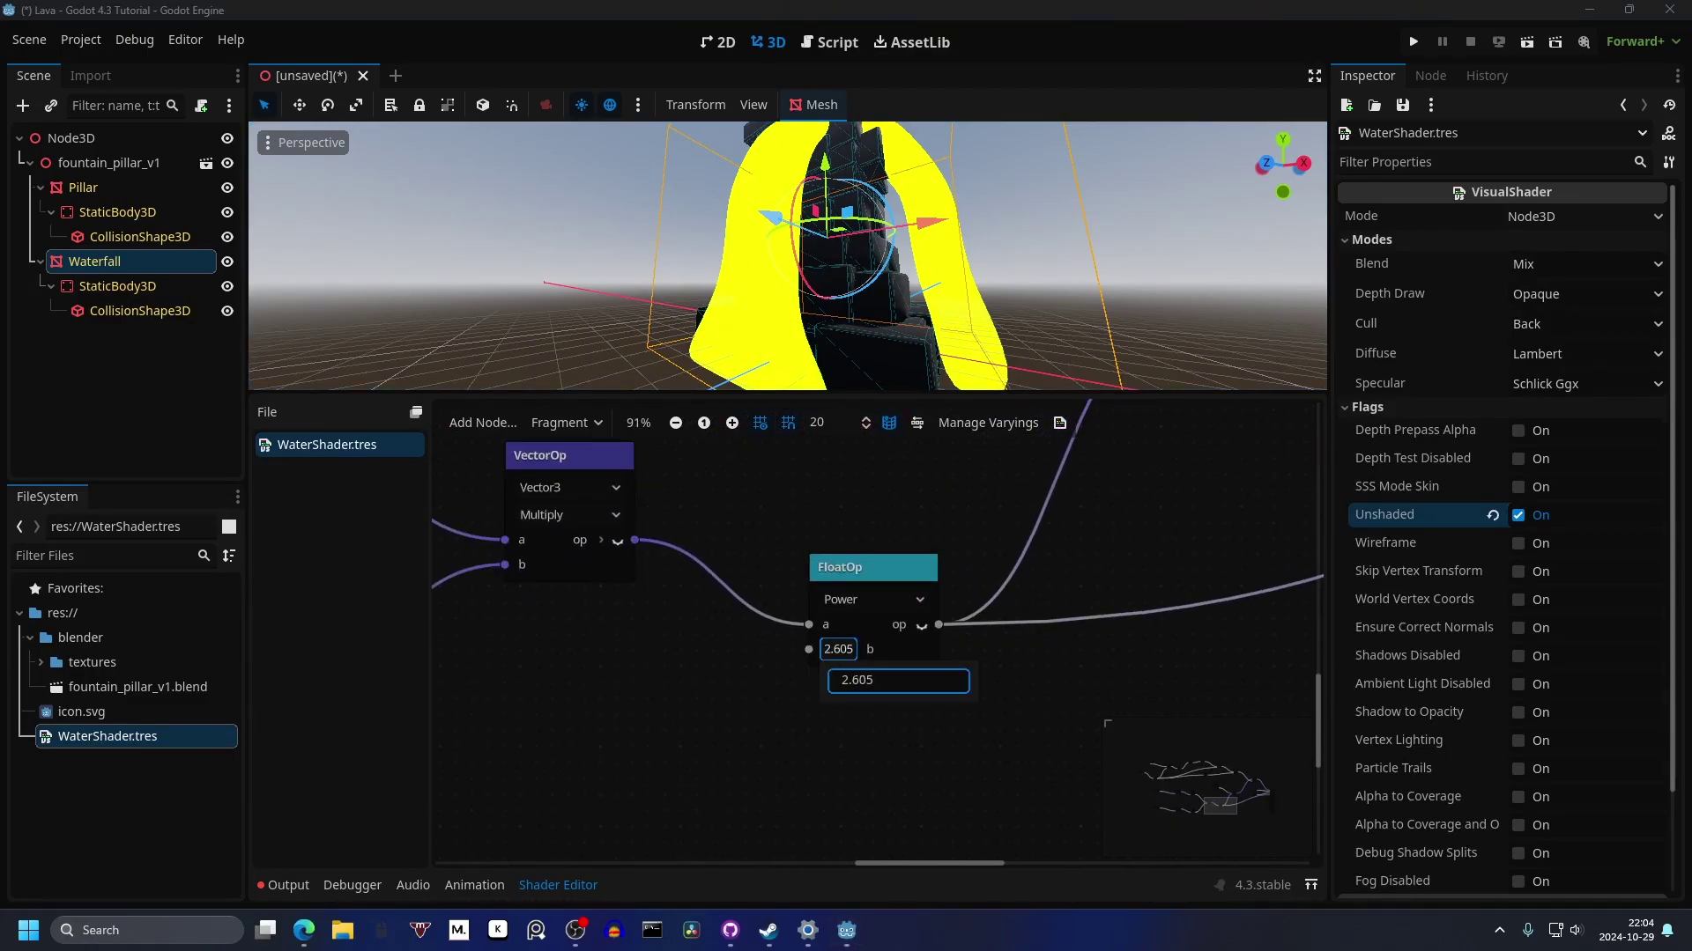
left_click_drag(898, 681, 827, 680)
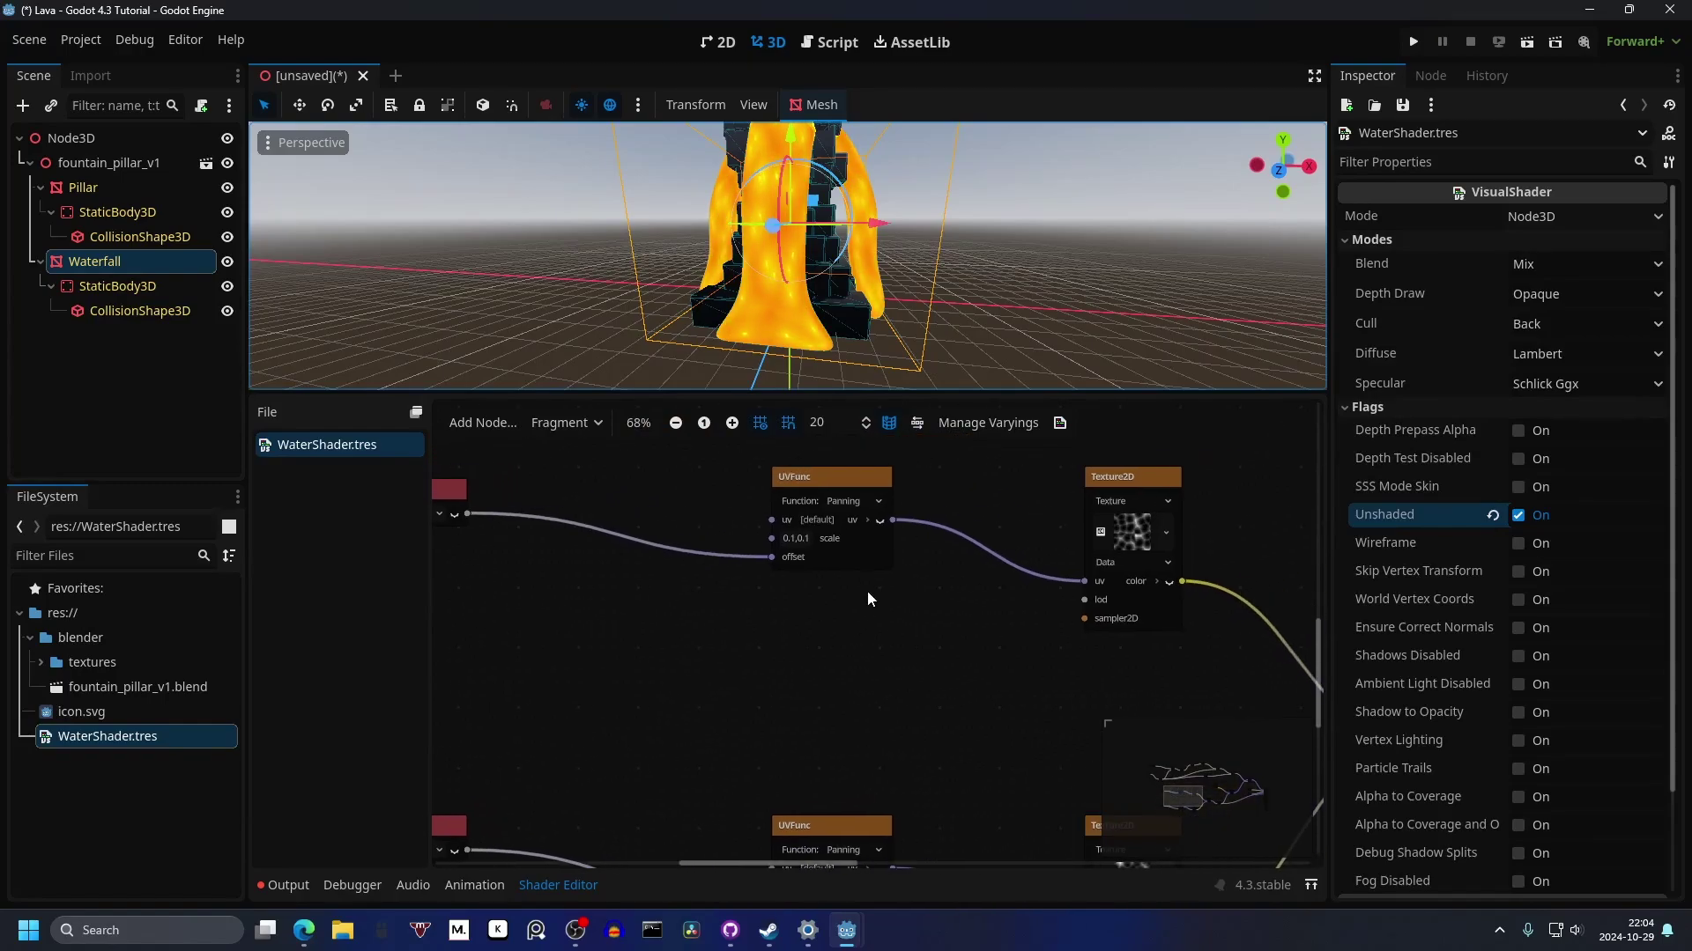
Step: Add a CSGBox3D as a child of the root Node3D
left_click(80, 139)
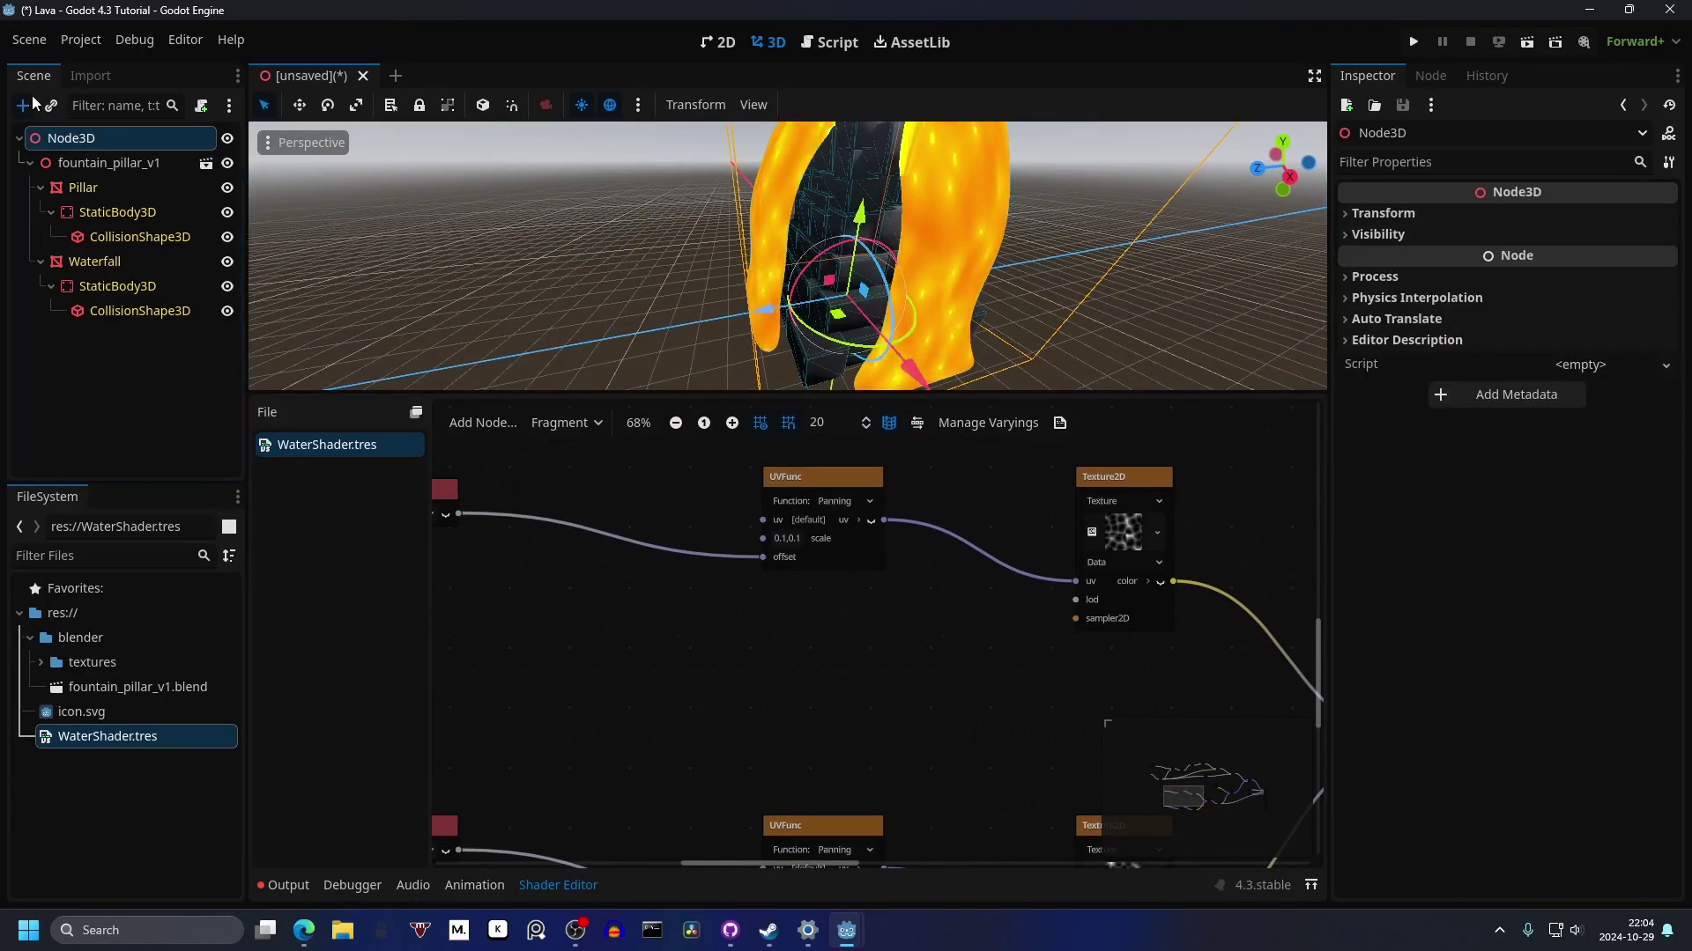
key("ctrl+a")
type("csg")
left_click(699, 761)
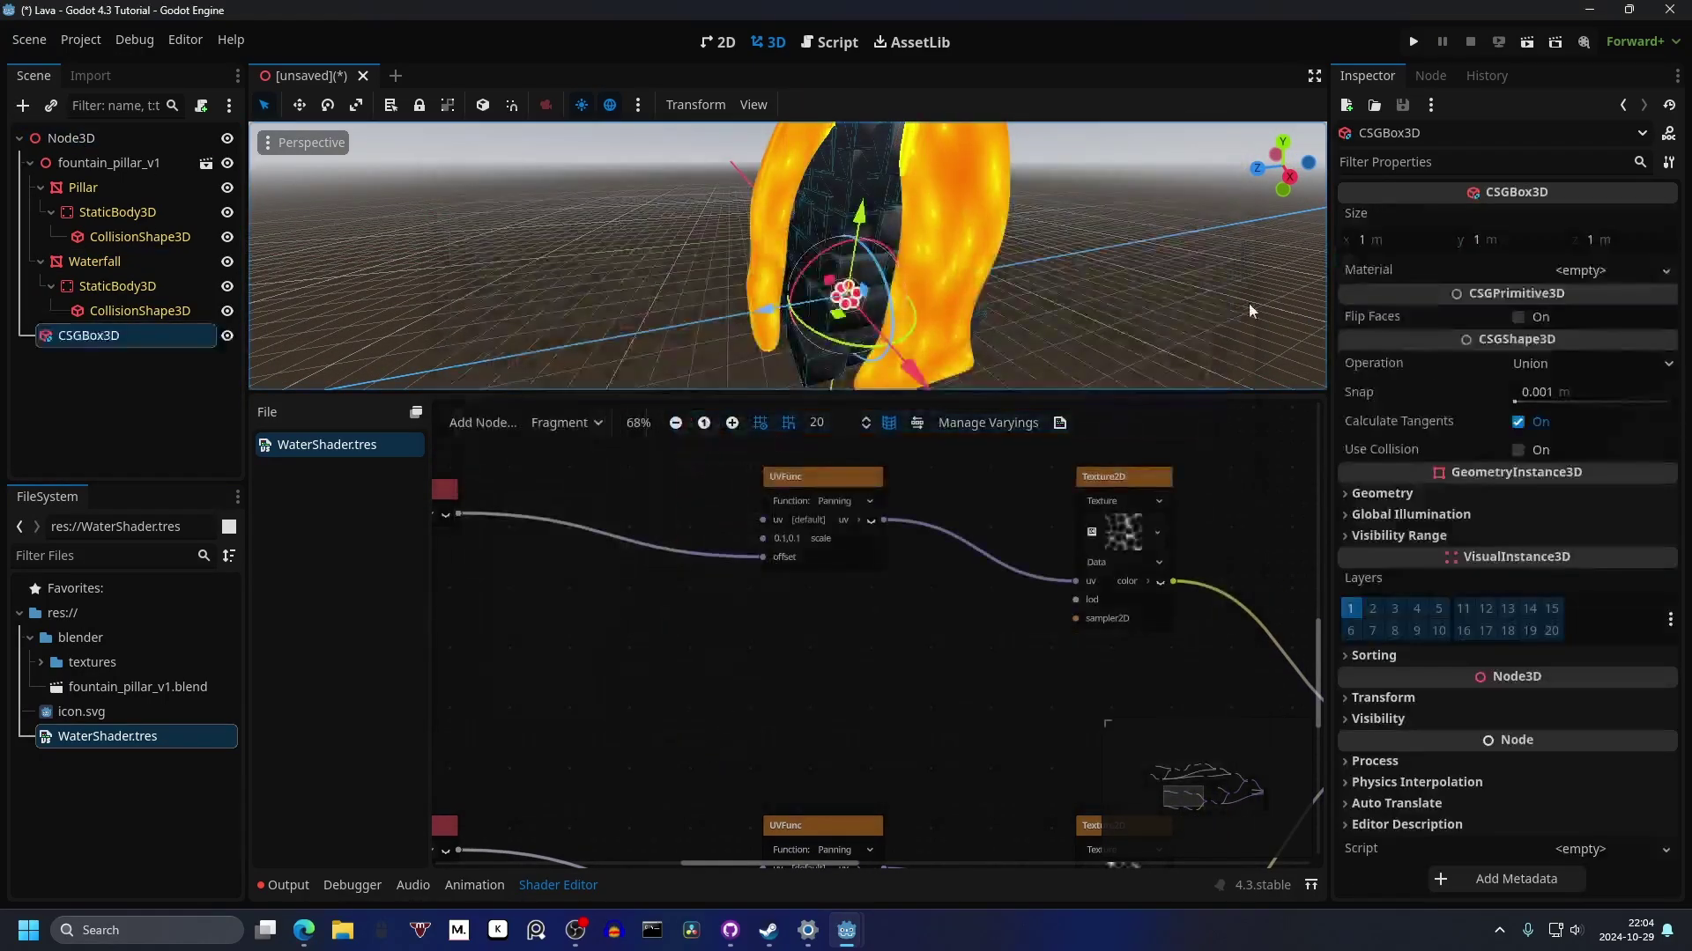
Step: Set the CSGBox3D's size to 20 m in both x and z
left_click(1425, 239)
type("20")
key("Return")
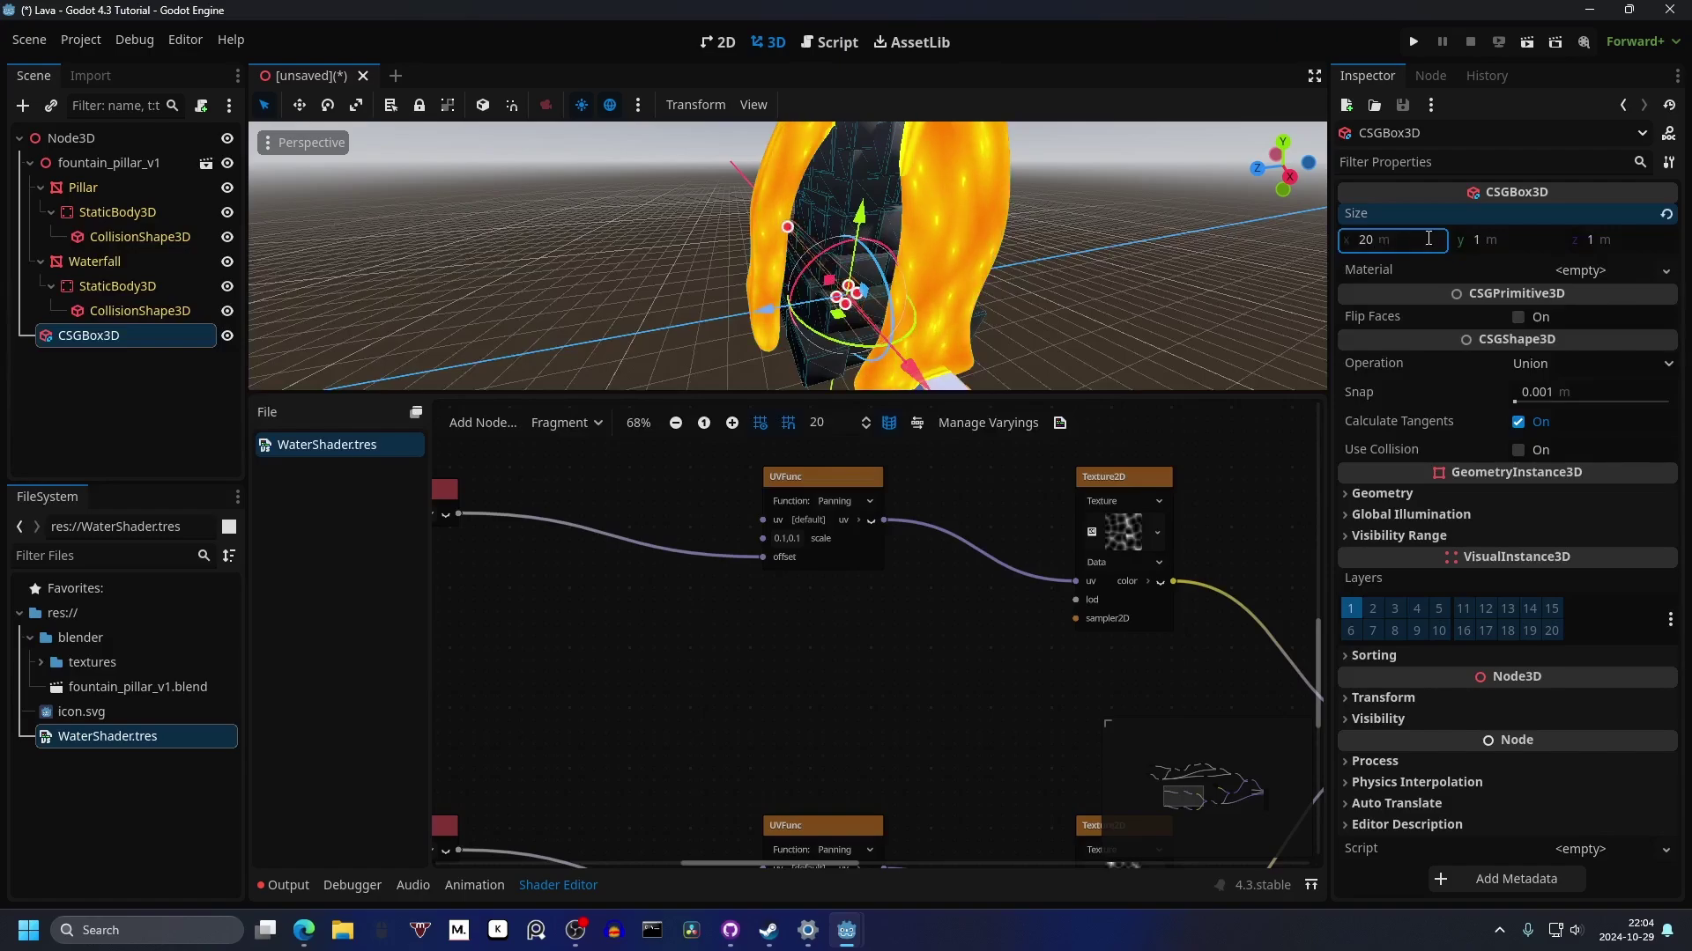
left_click(1598, 241)
type("20")
left_click(1537, 240)
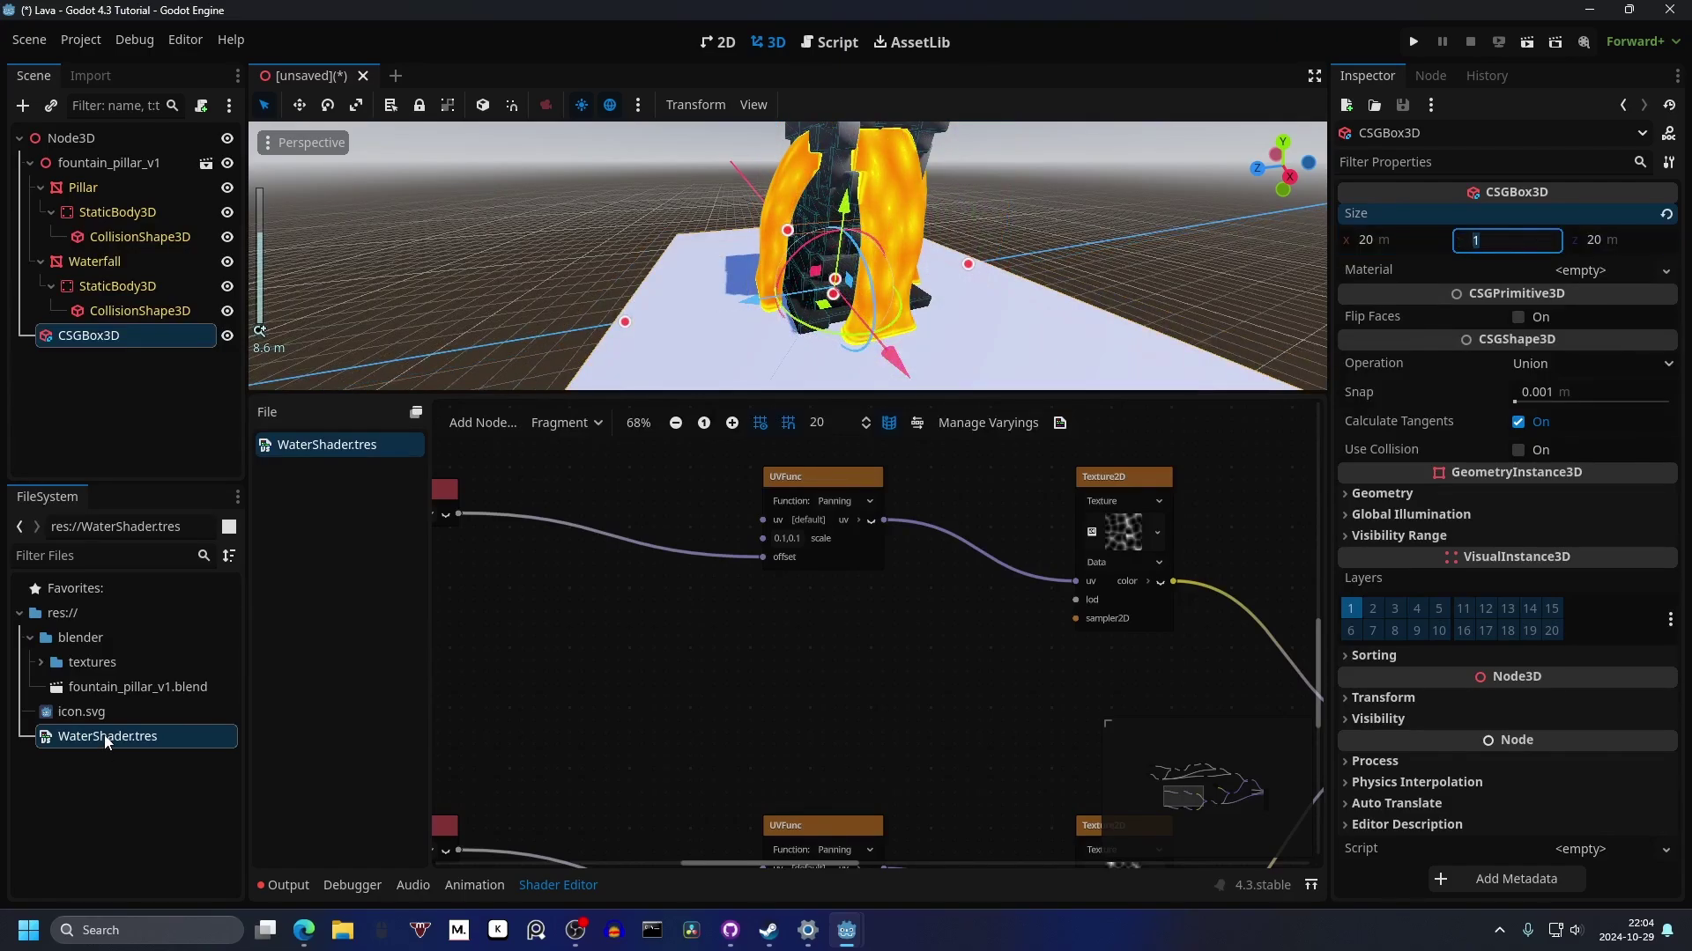
Step: Assign WaterShader.tres as the CSGBox3D's material
left_click_drag(107, 737, 1540, 320)
left_click_drag(1540, 321, 1578, 272)
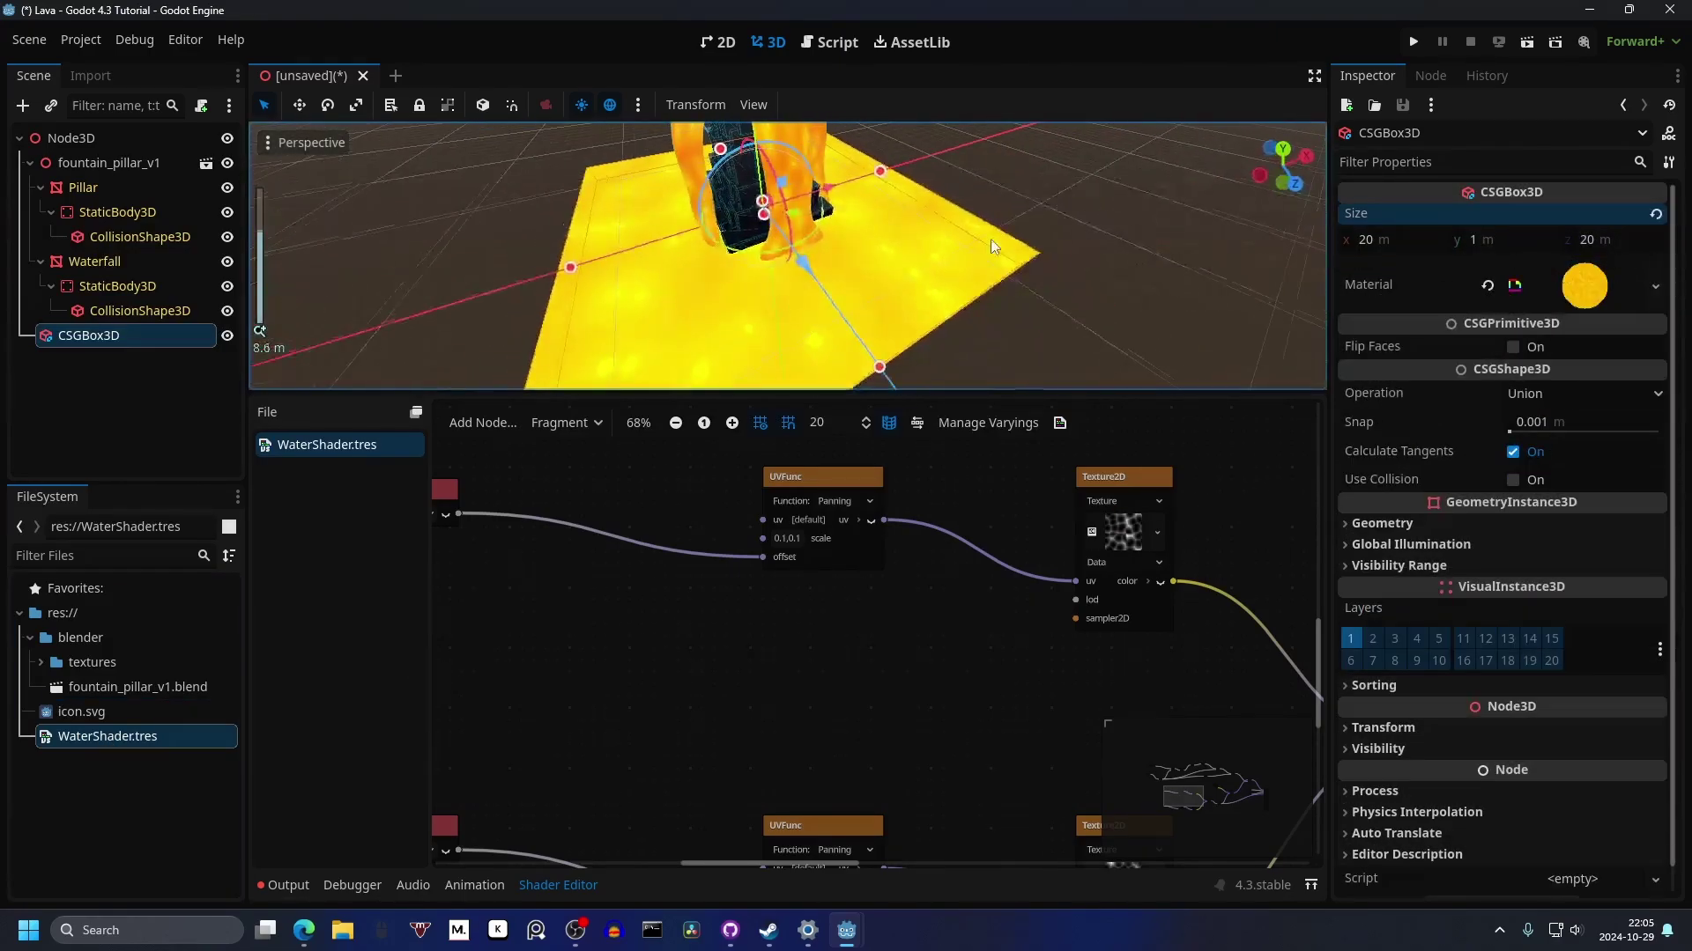
scroll(990, 240, "up", 2)
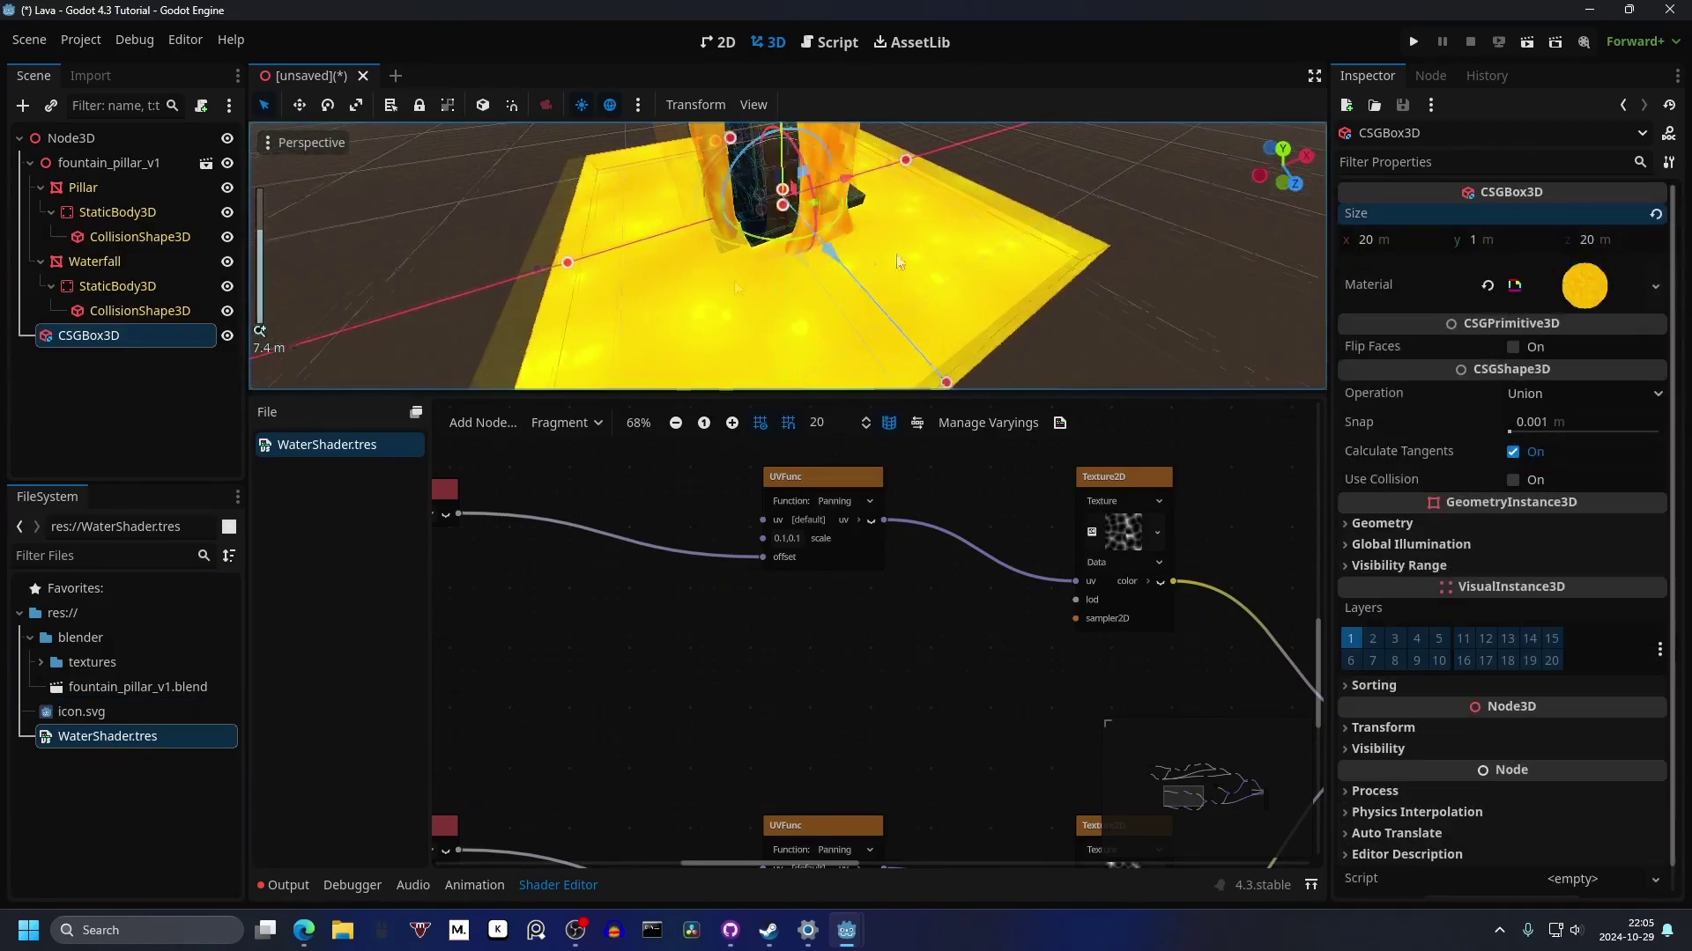
Step: Fine-tune the b exponent of the FloatOp Power node against the look of the lava floor
middle_click_drag(962, 671, 641, 518)
middle_click_drag(990, 628, 729, 560)
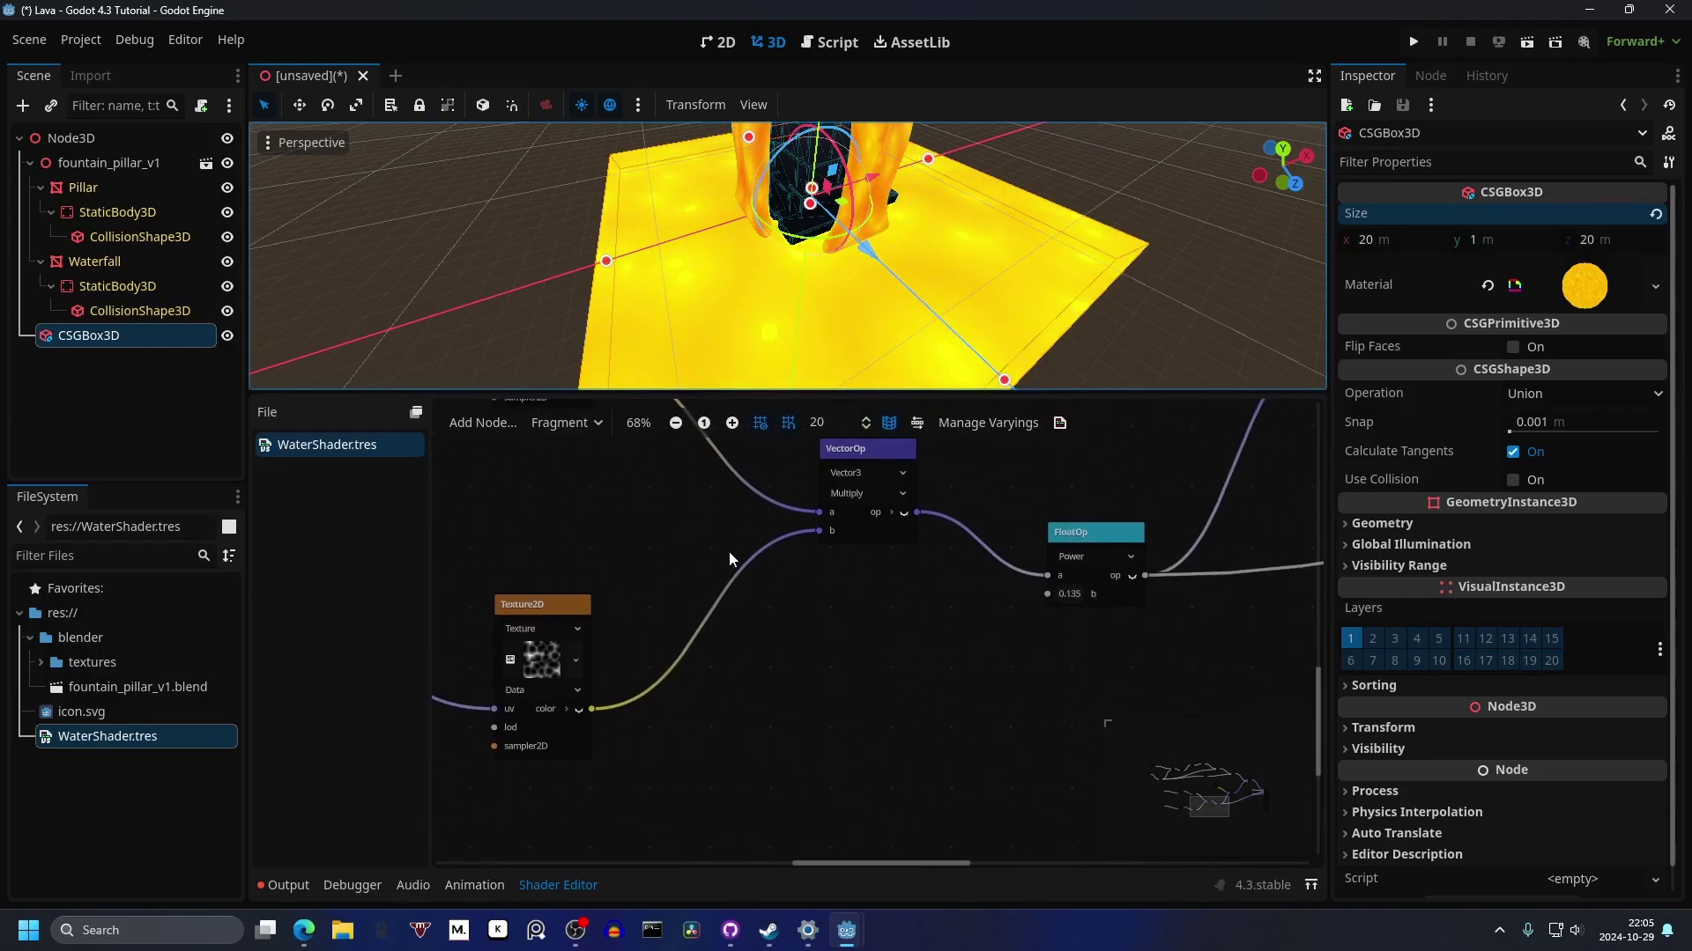
left_click(1069, 595)
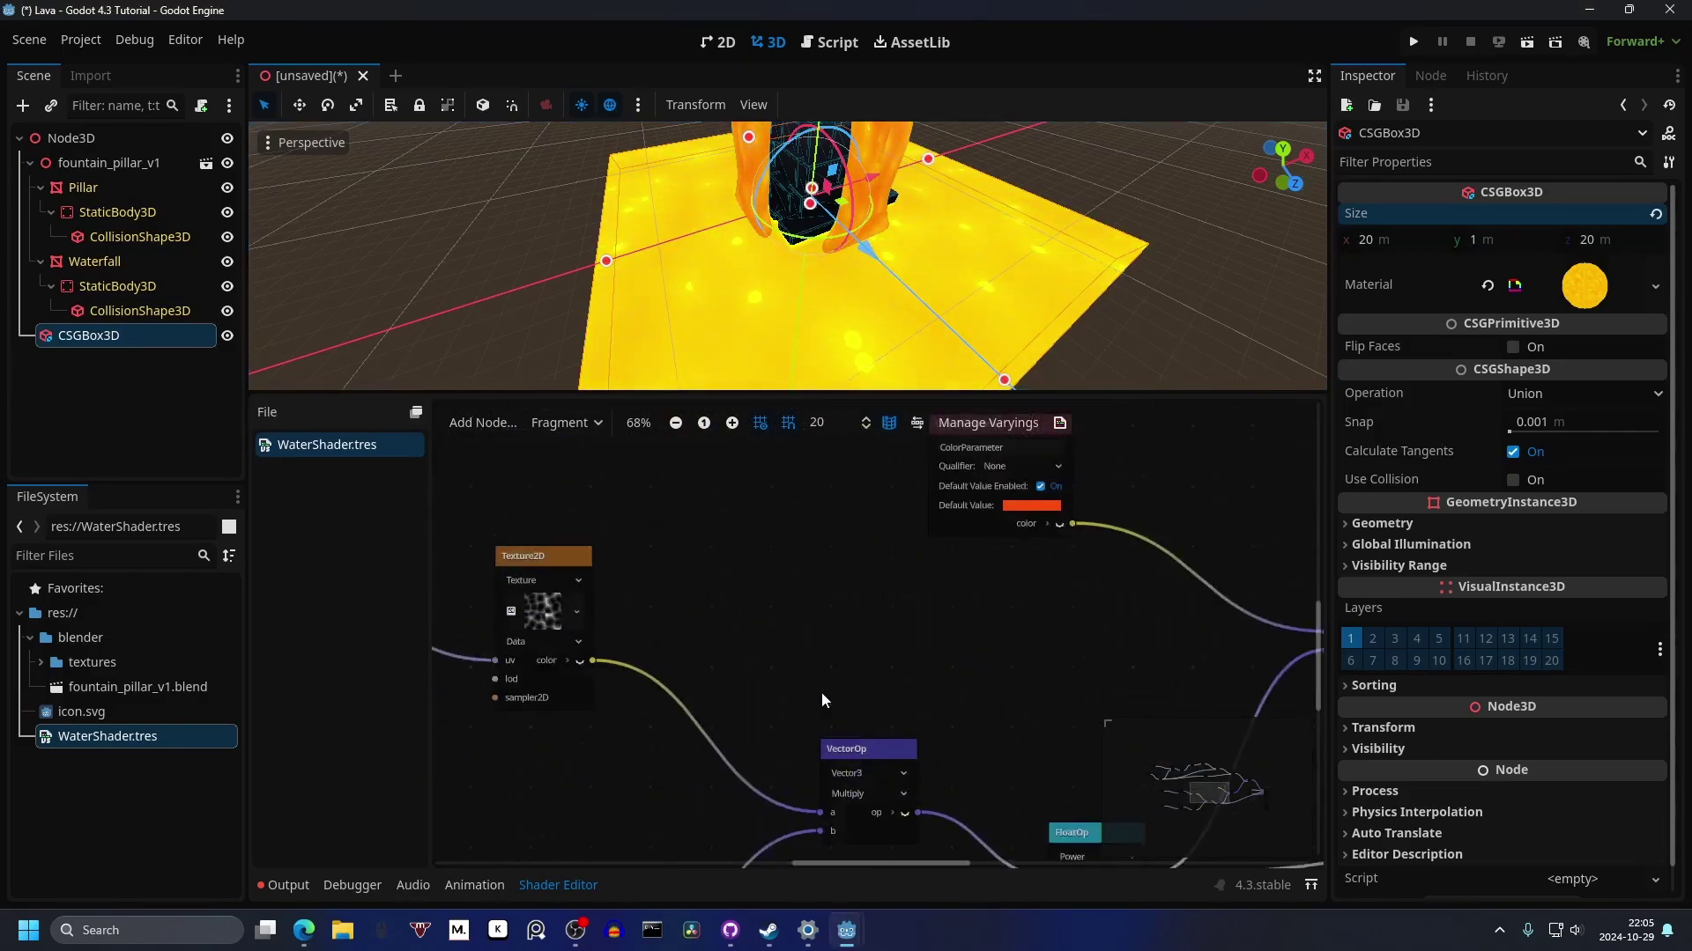
Step: Set the CSGBox3D material's Color Parameter to the red ff0600 and copy its hex code
left_click(995, 552)
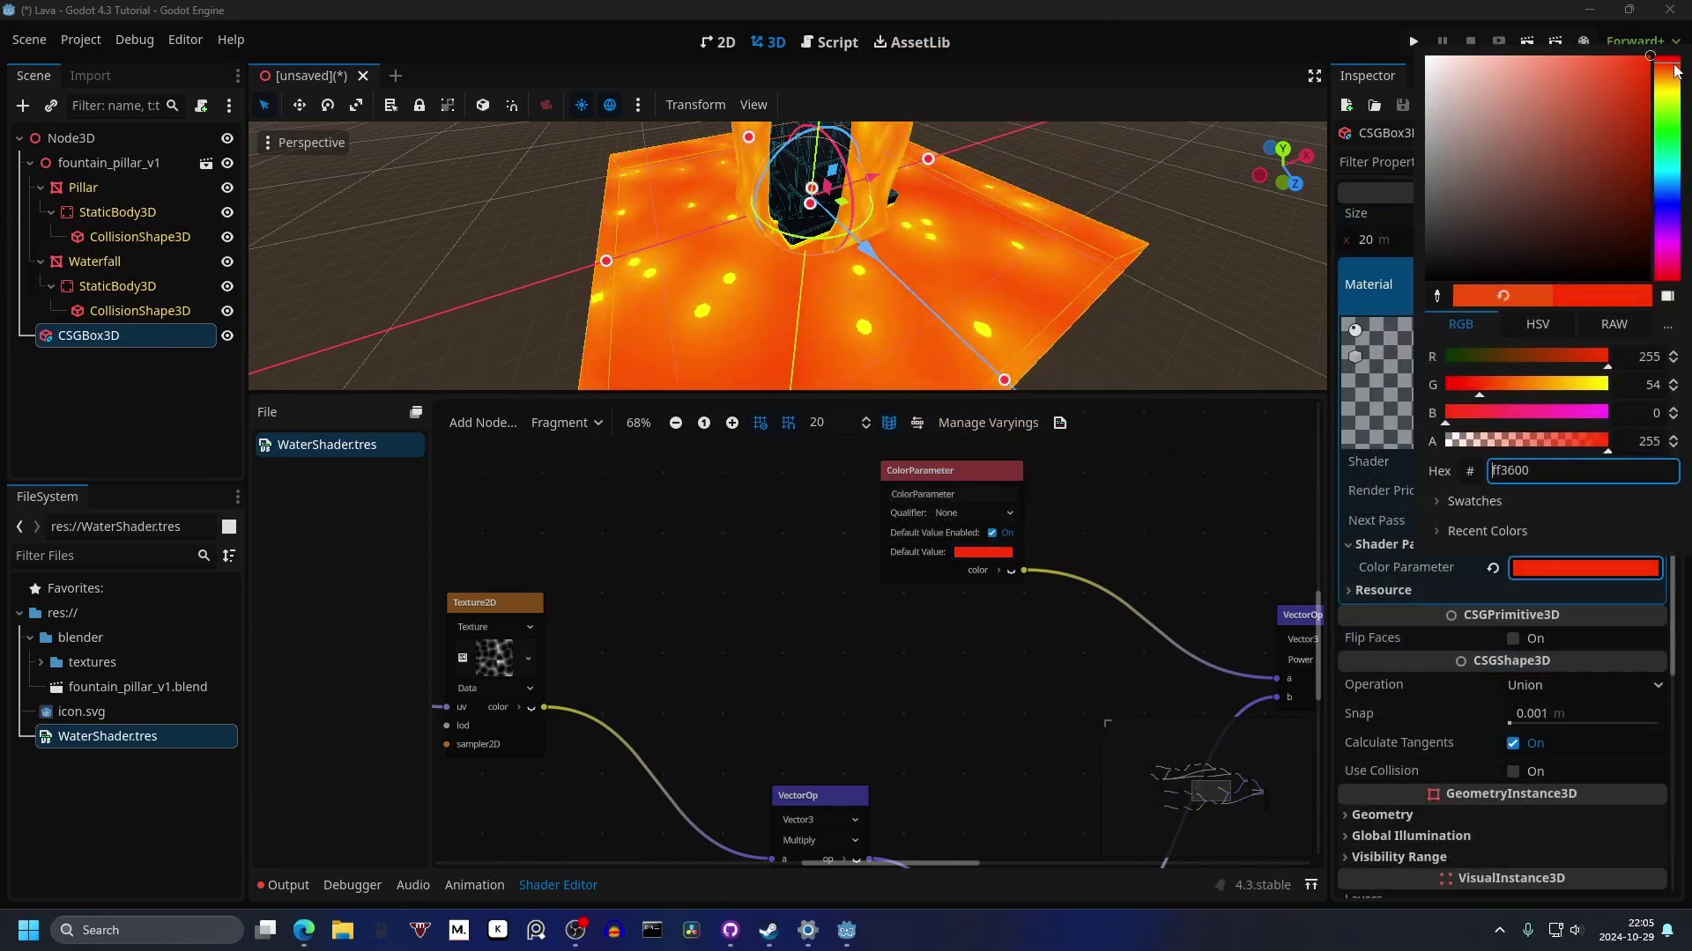
left_click_drag(1675, 72, 1676, 59)
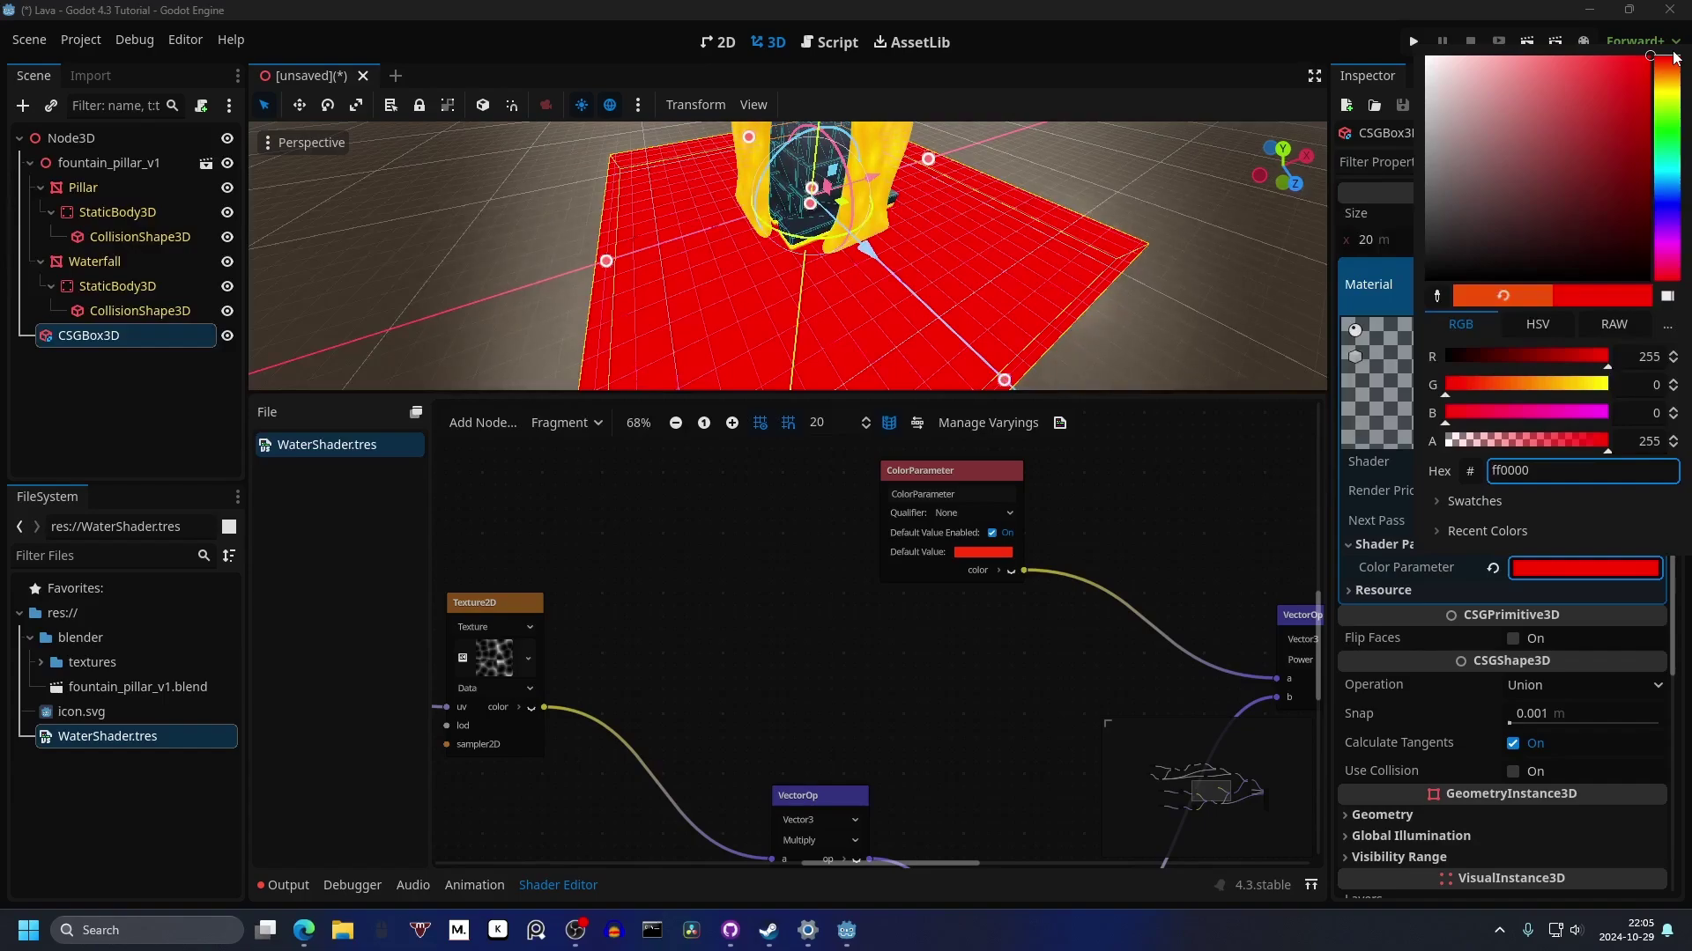
left_click_drag(1676, 58, 1674, 69)
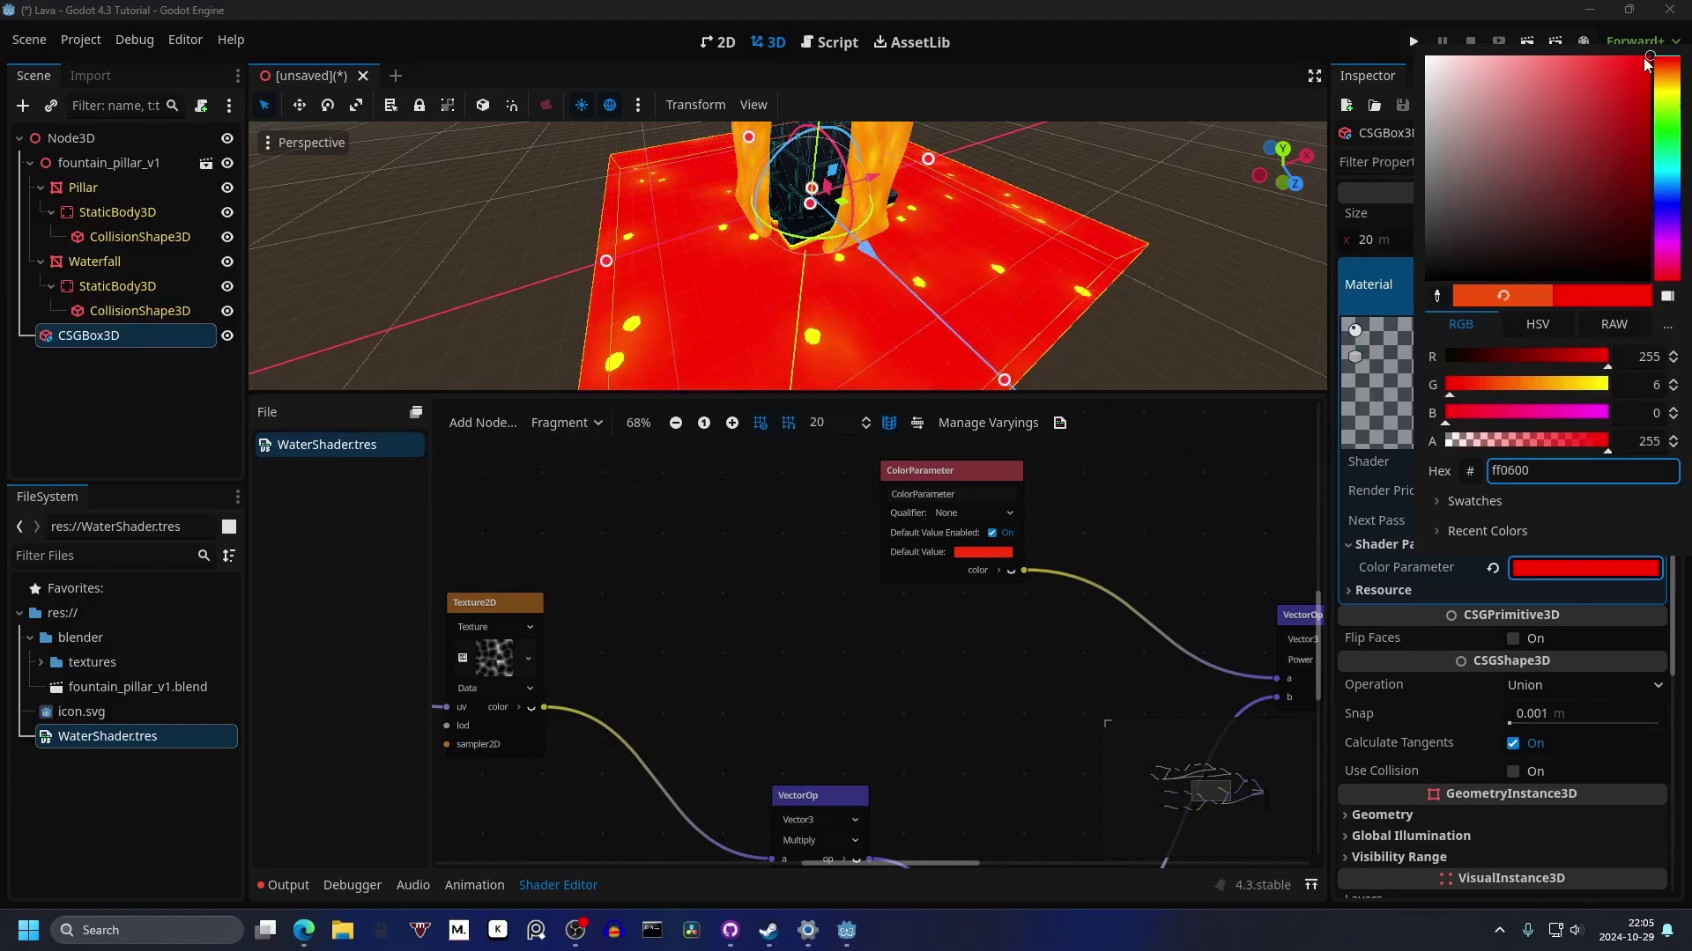
left_click(1377, 540)
left_click(1556, 567)
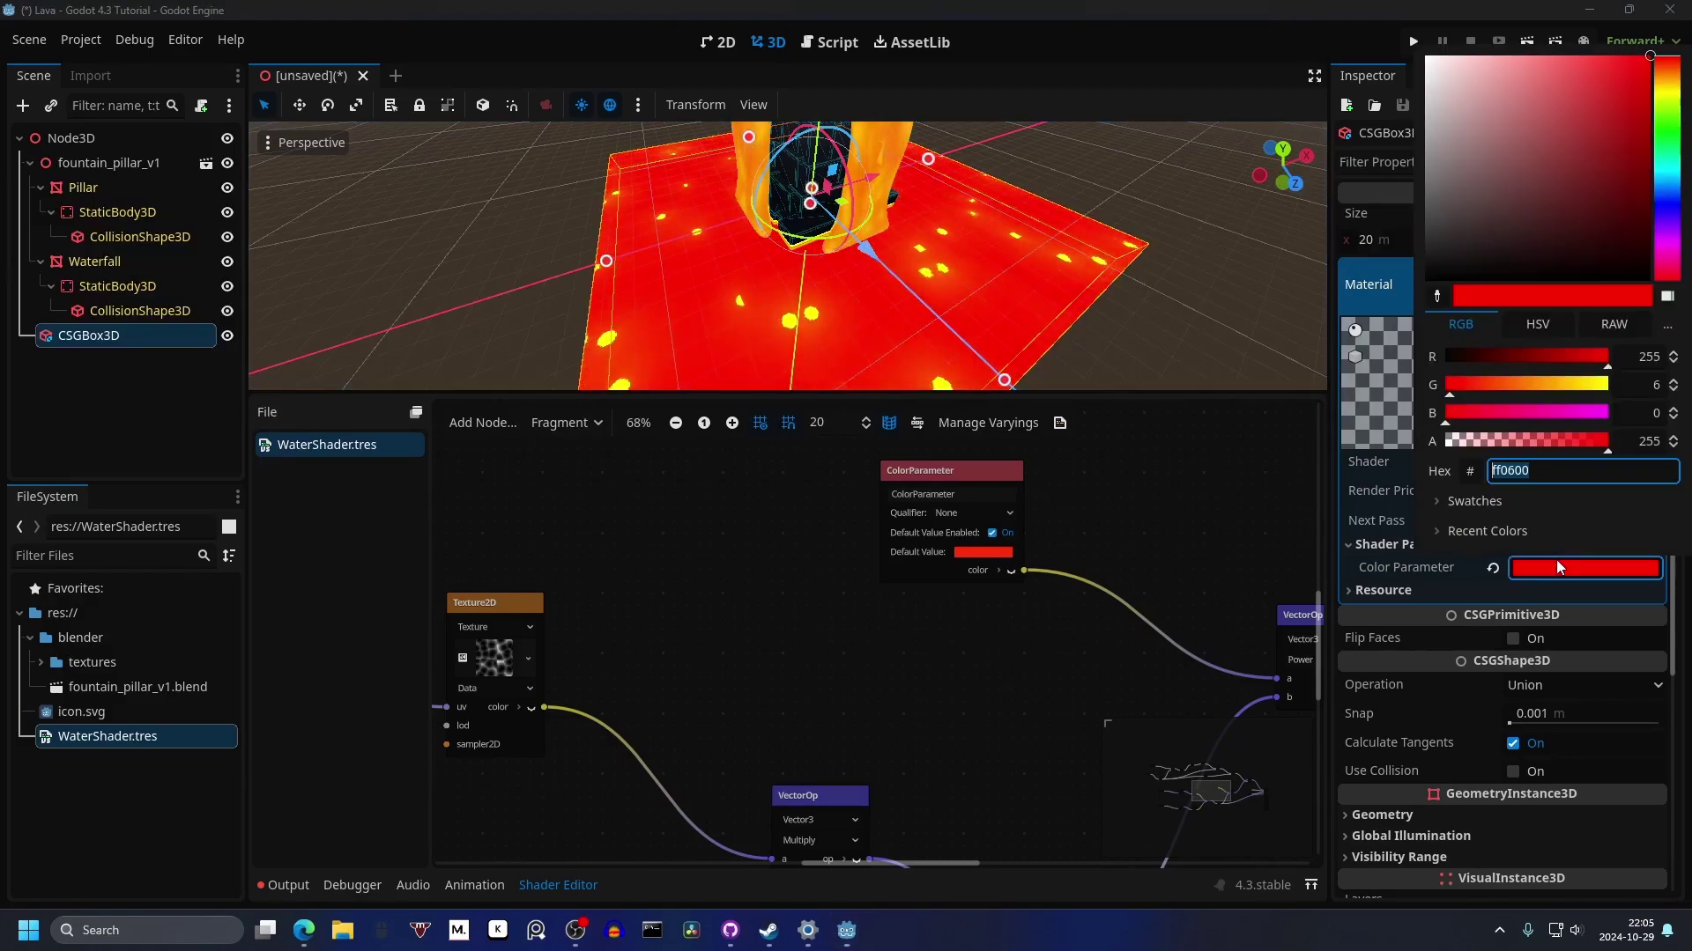
Step: Select the Waterfall mesh and set the ColorParameter node's default value to ff0600
left_click(108, 264)
left_click(94, 261)
left_click(983, 552)
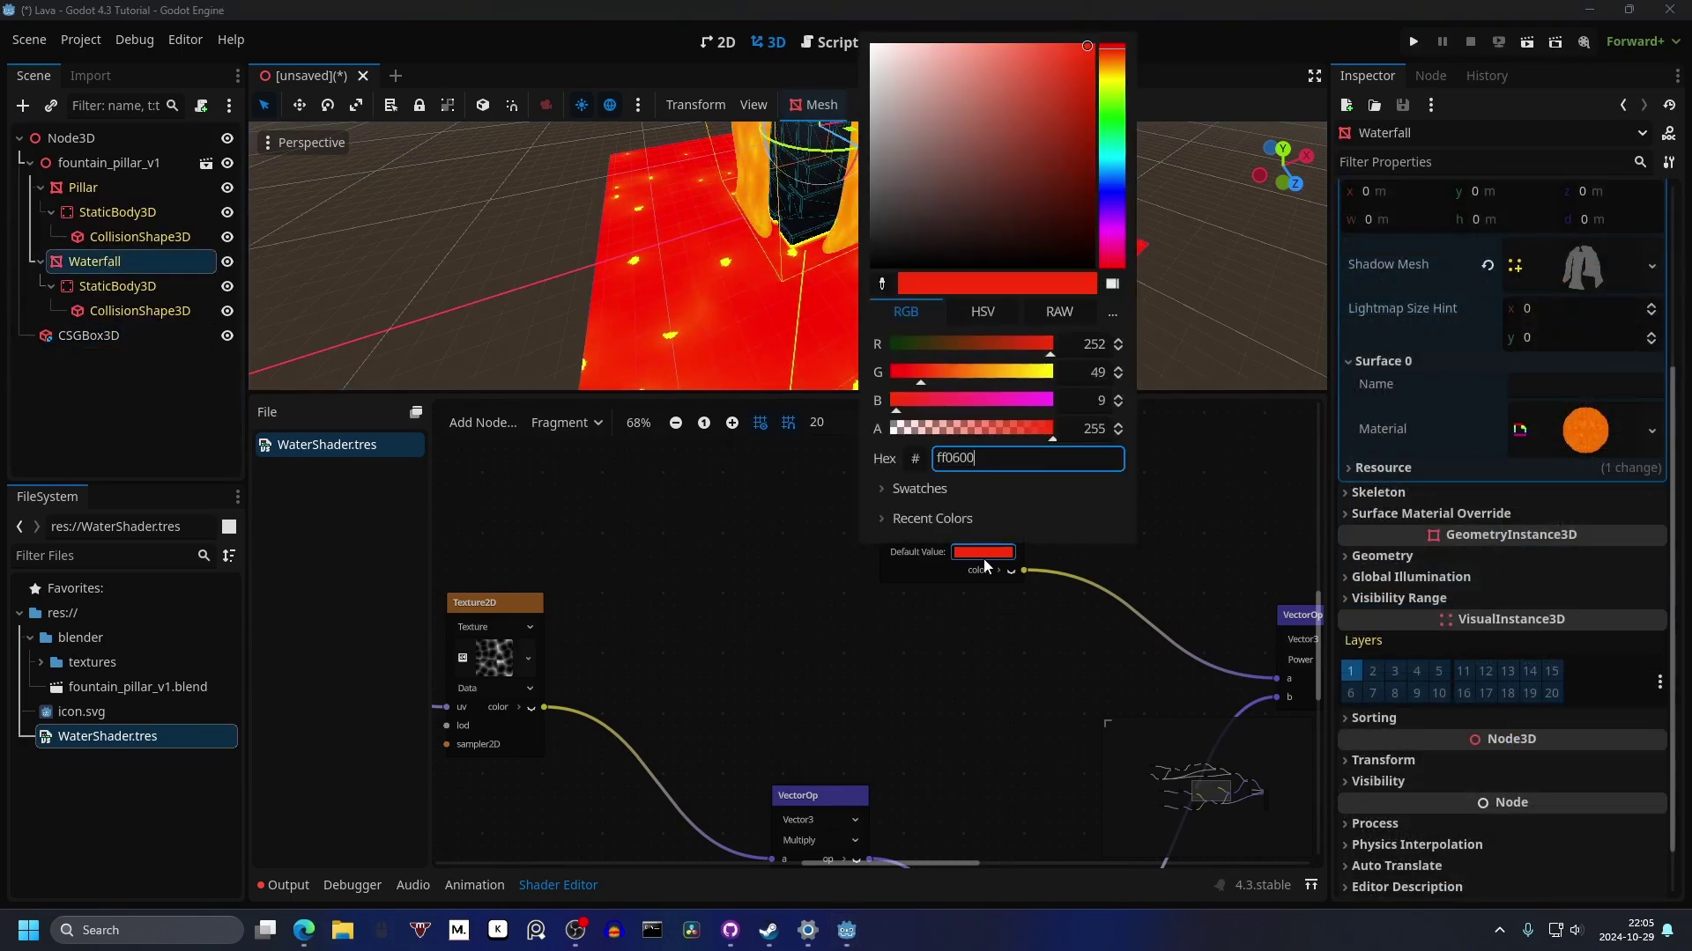
key("Escape")
Step: Expand the Waterfall mesh's material and reset its Color Parameter to the shader's new default
left_click(1551, 431)
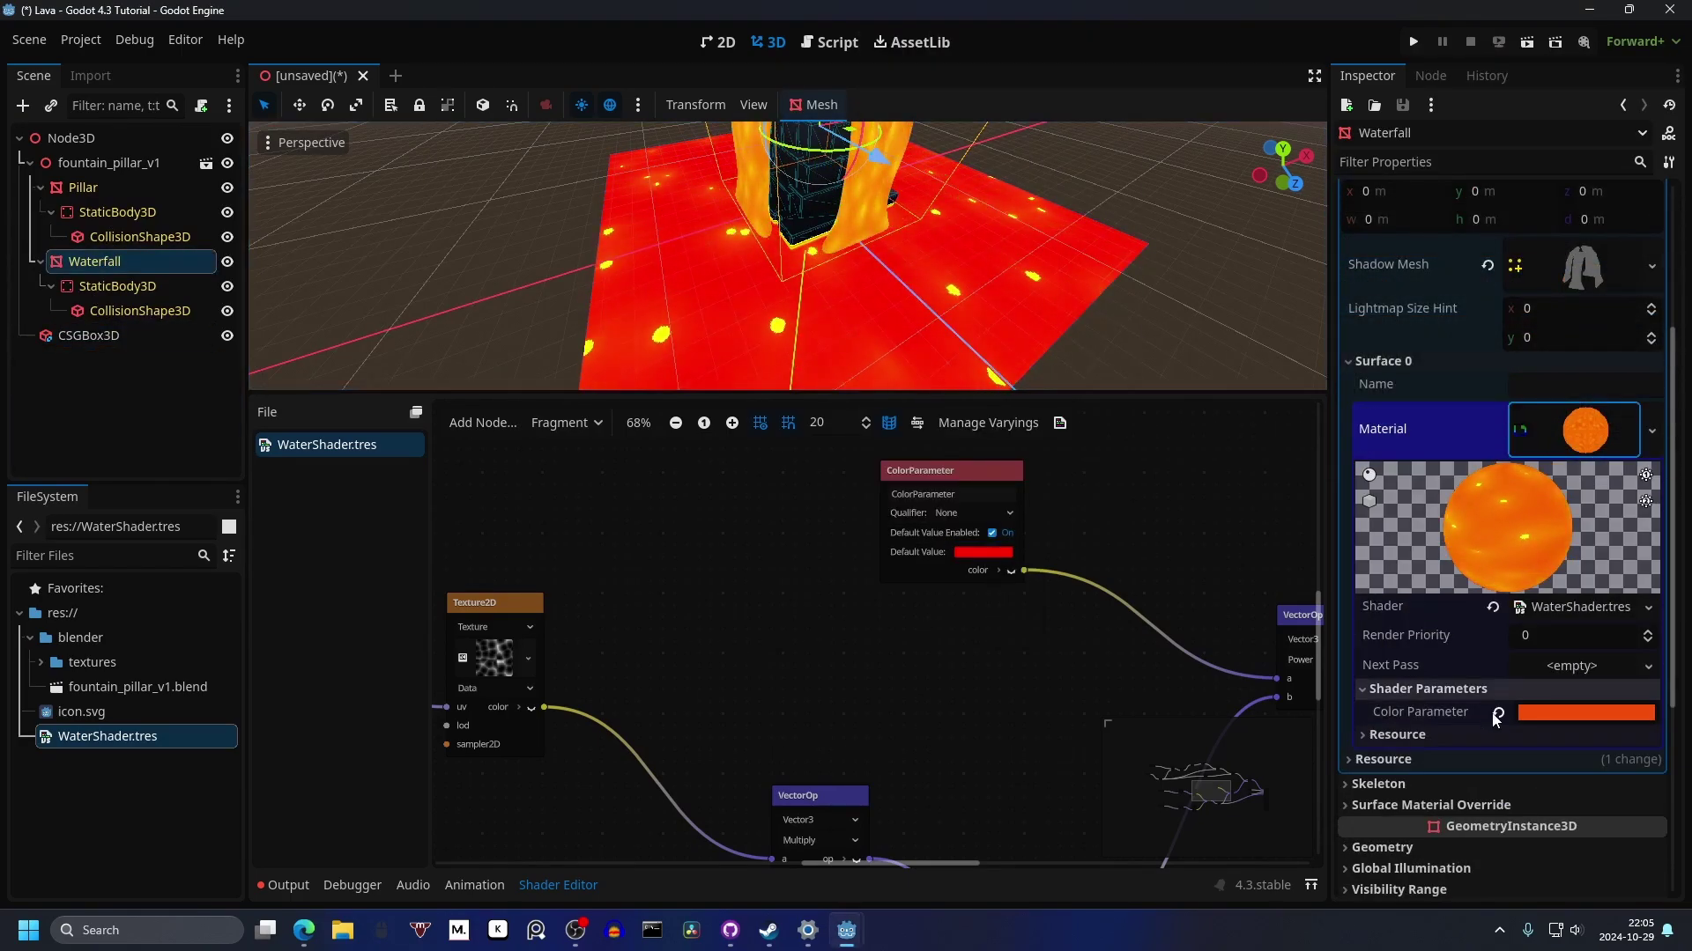
left_click(1499, 714)
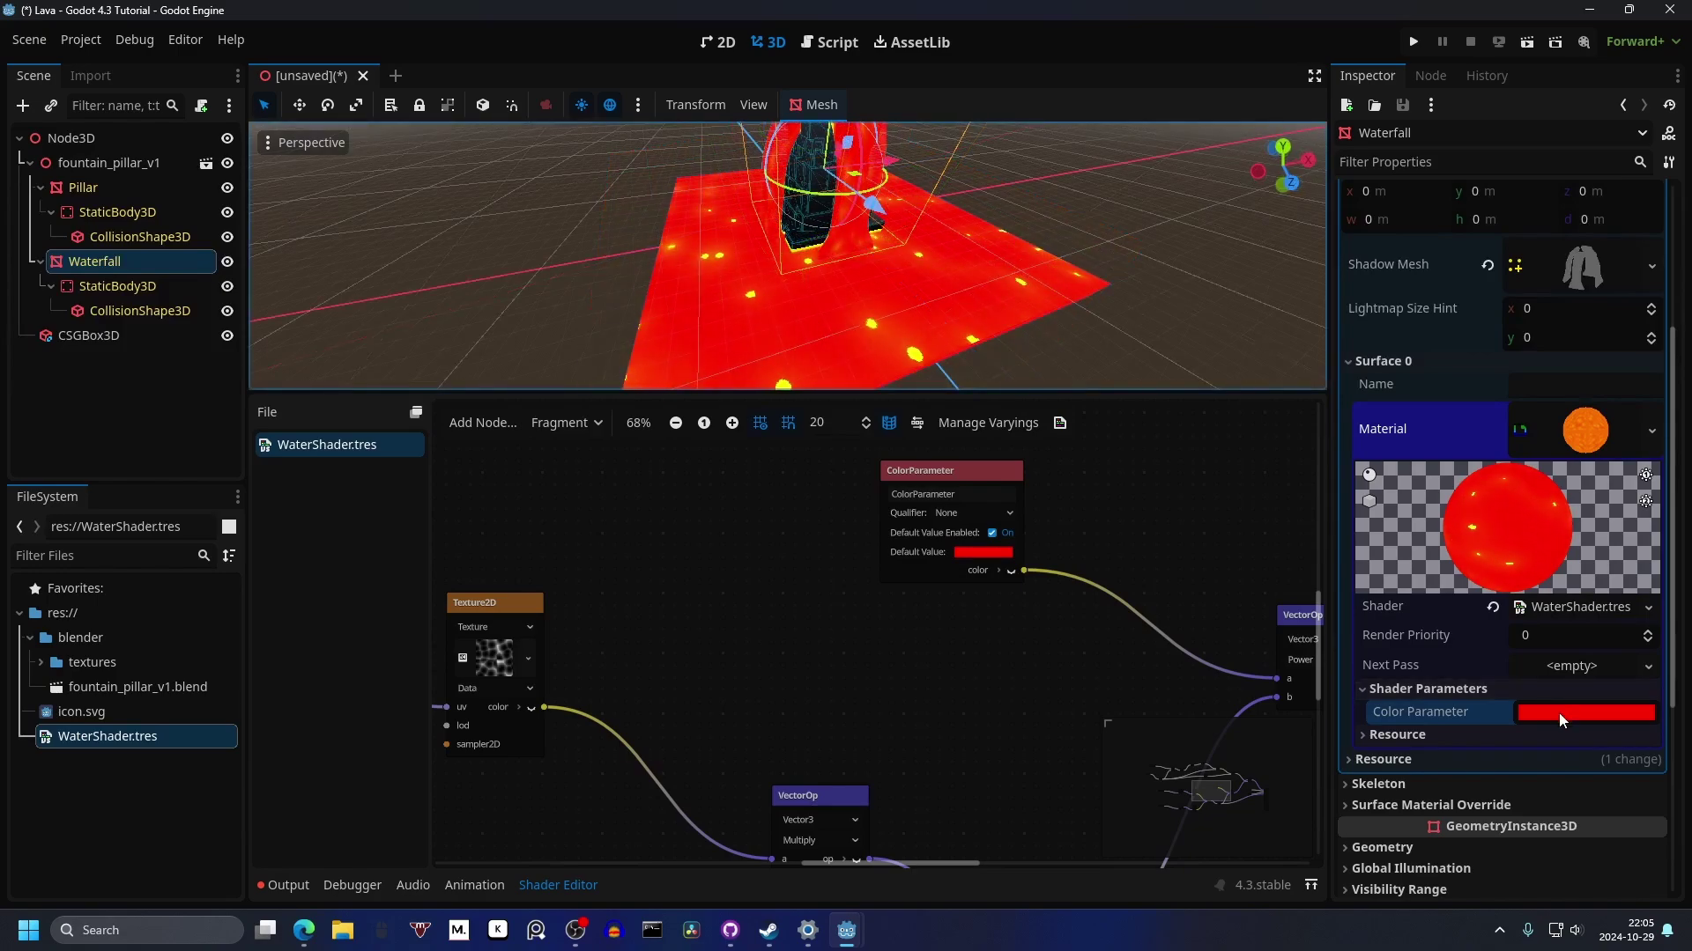
scroll(917, 293, "up", 3)
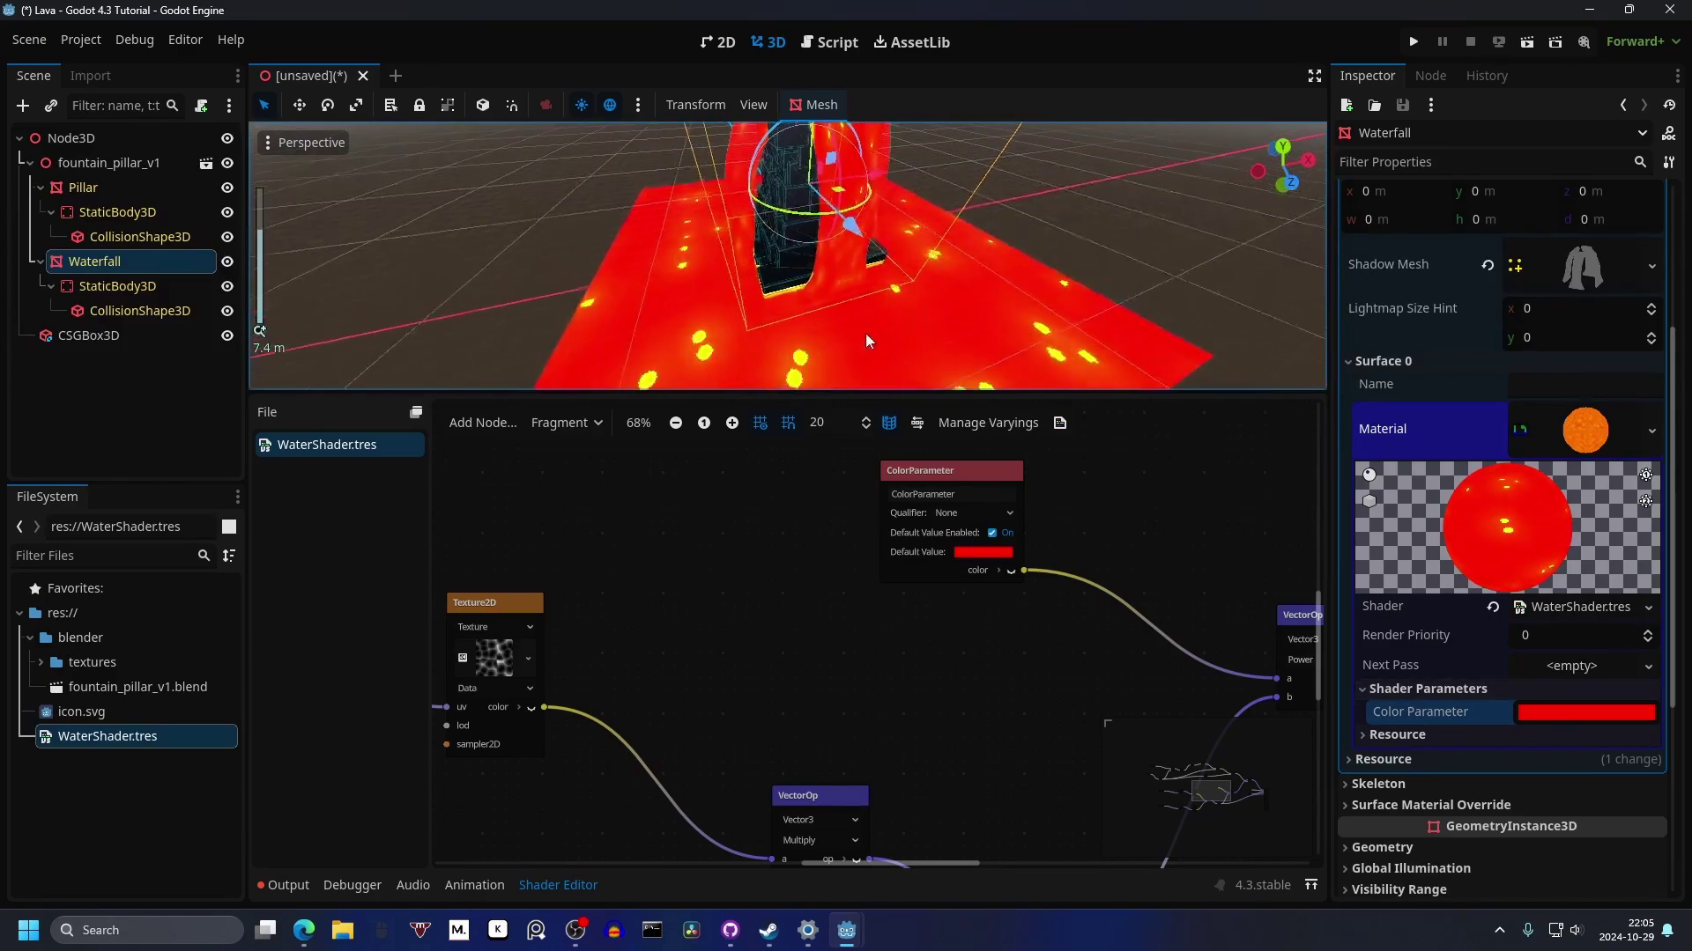
Step: Set the b exponent of the FloatOp Power node to 0.23
scroll(540, 619, "down", 3)
middle_click_drag(662, 571, 943, 518)
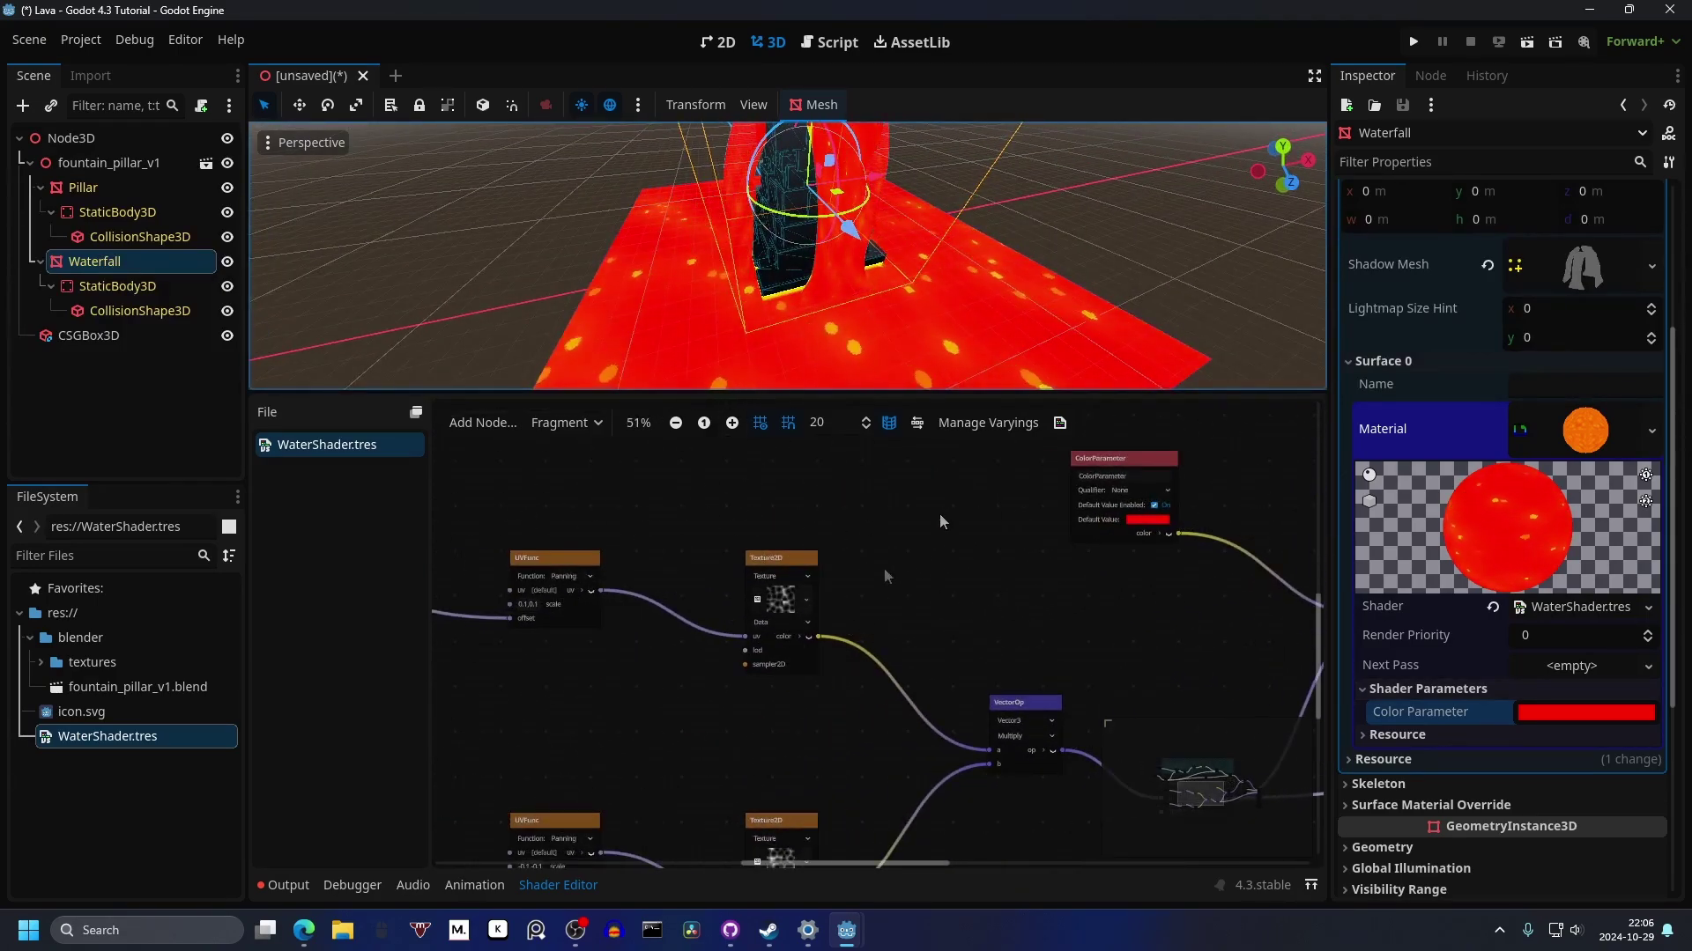
middle_click_drag(1077, 629, 903, 502)
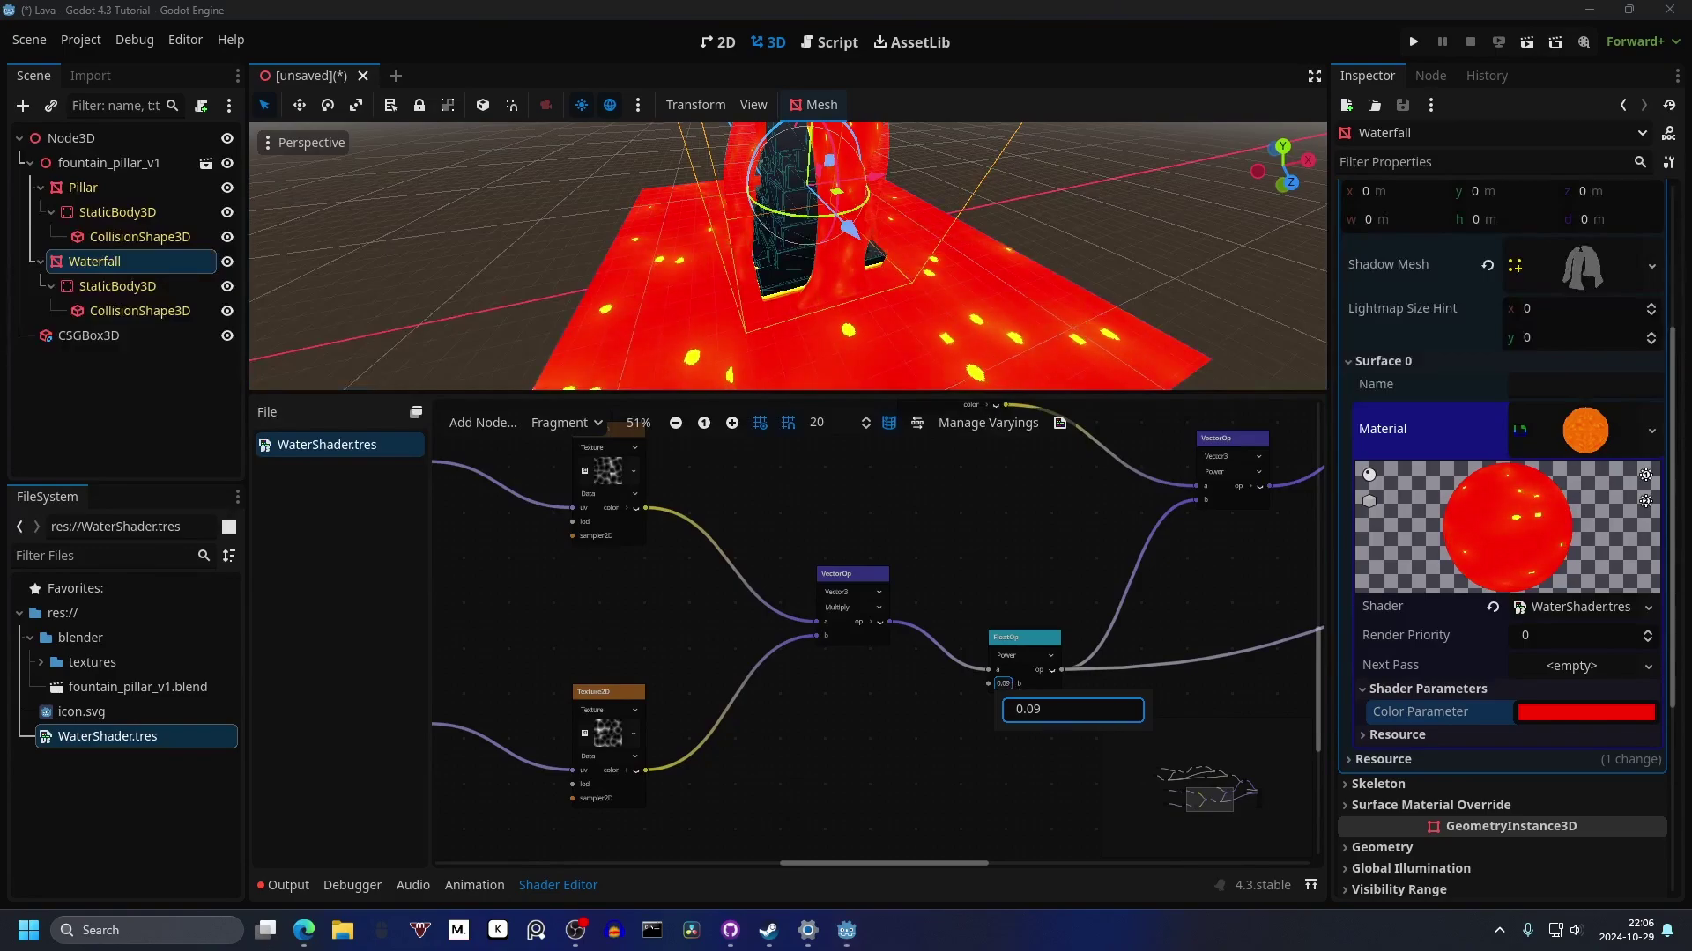
left_click_drag(1050, 715, 1062, 715)
left_click(826, 702)
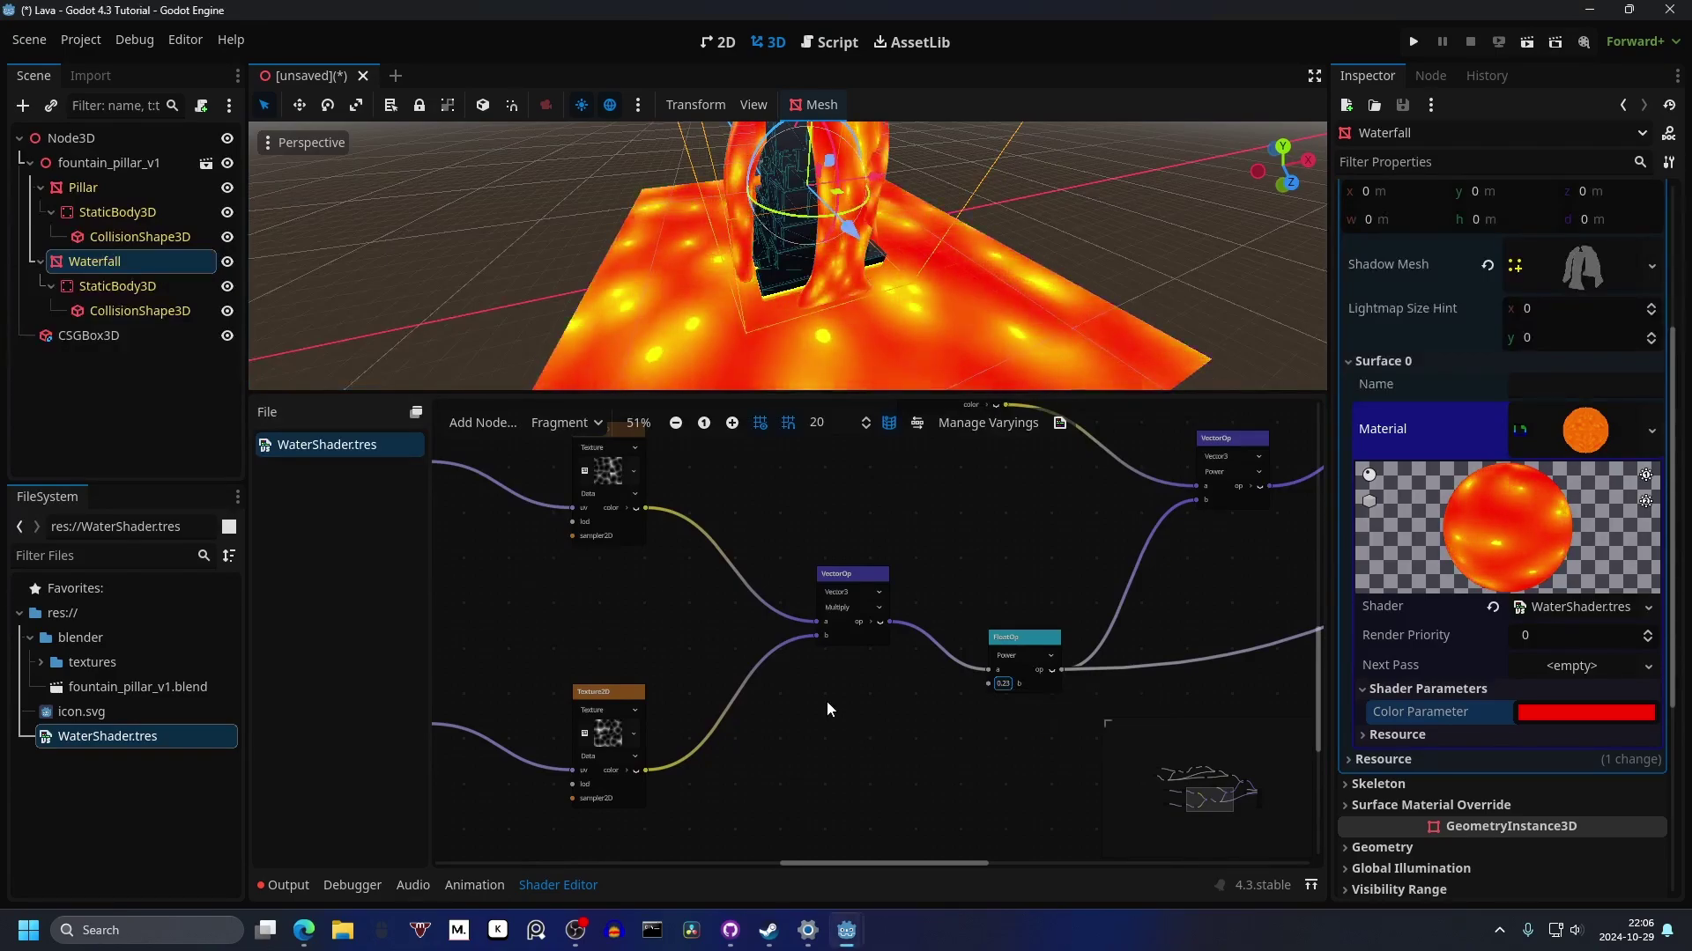
Step: Change the upper Texture2D node's noise to the Perlin type with a frequency of 0.0147
middle_click_drag(710, 644, 1128, 699)
scroll(1126, 692, "down", 1)
middle_click_drag(1106, 629, 959, 642)
scroll(881, 555, "up", 5)
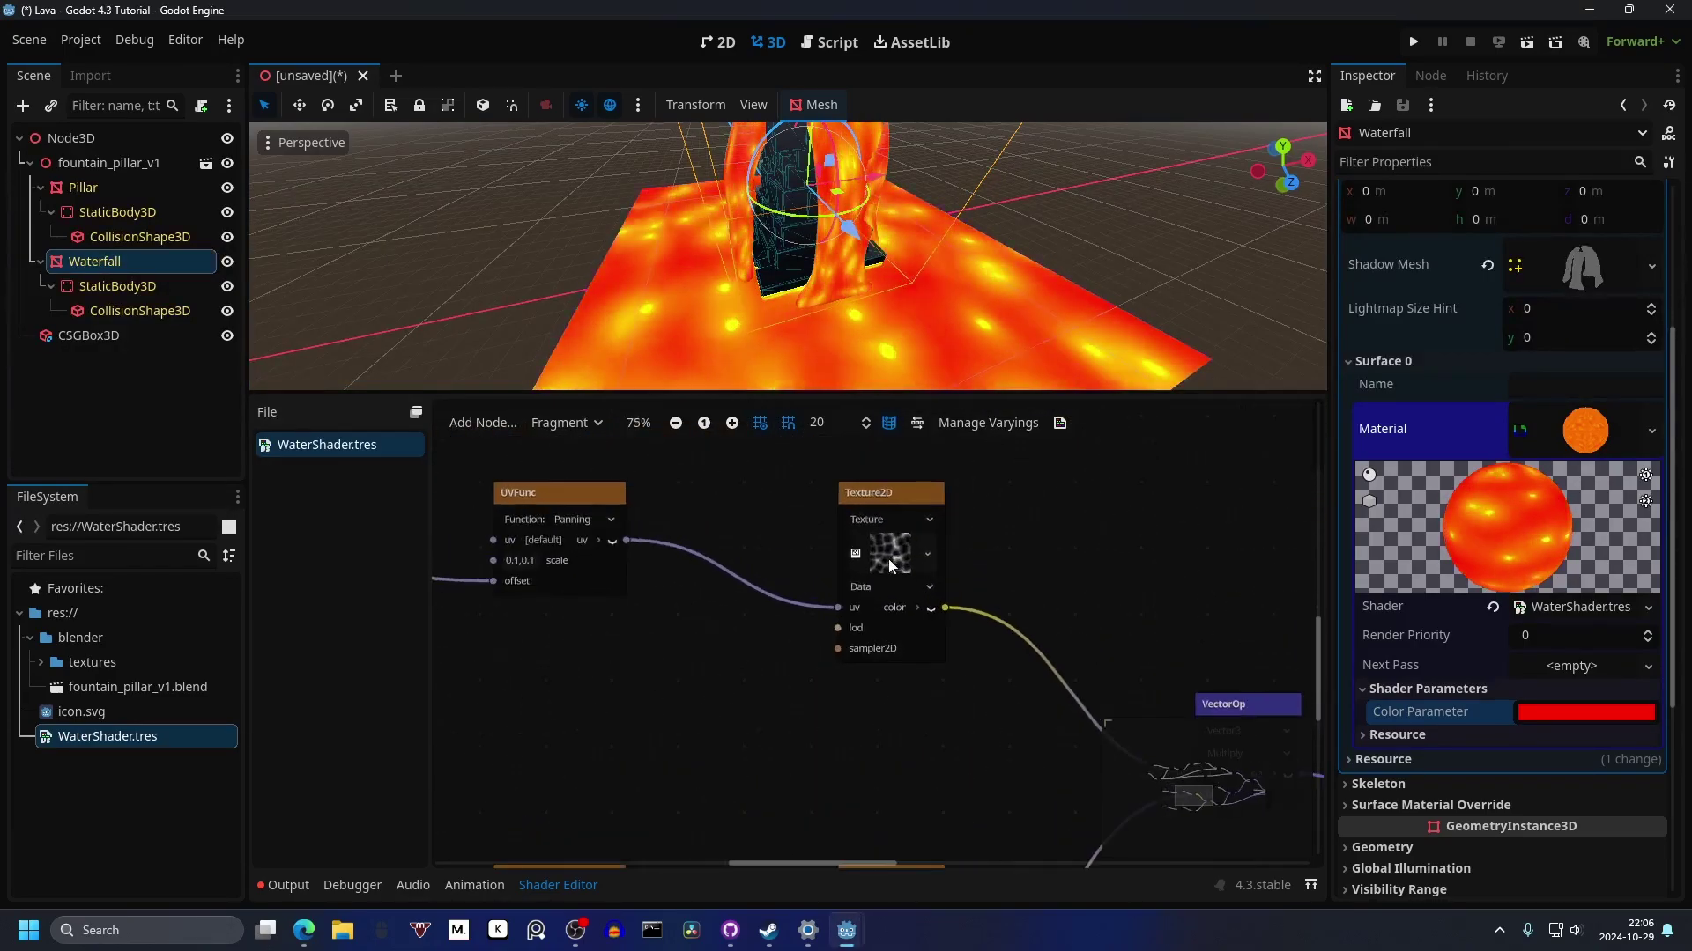
left_click(890, 548)
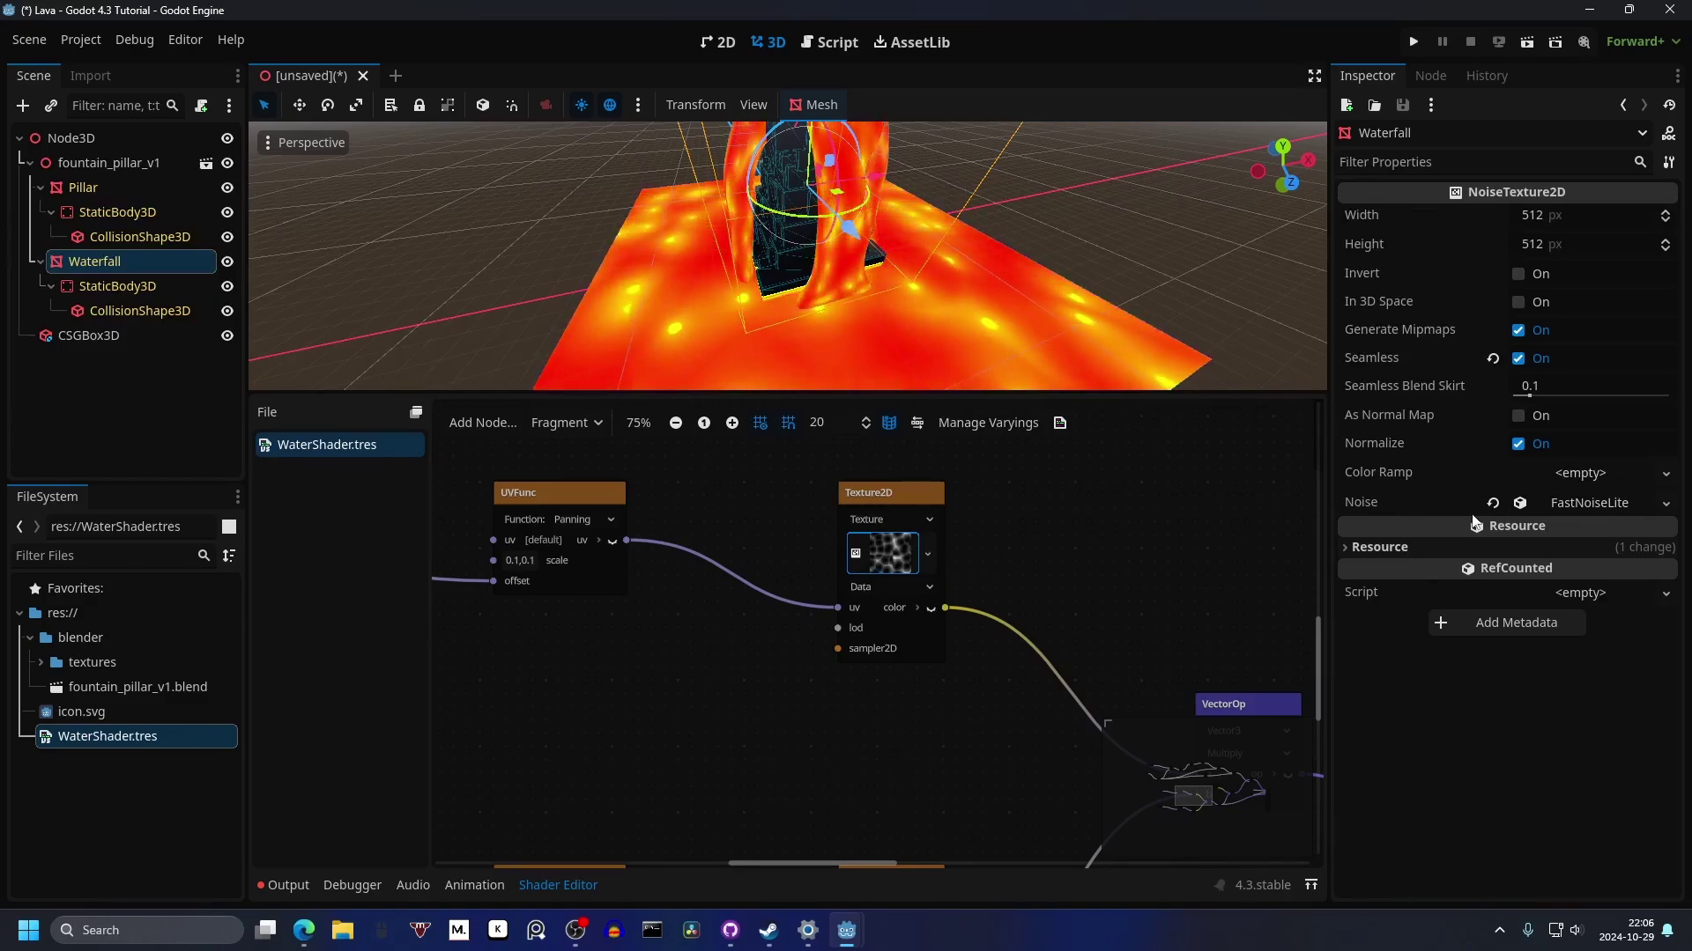
left_click(1586, 504)
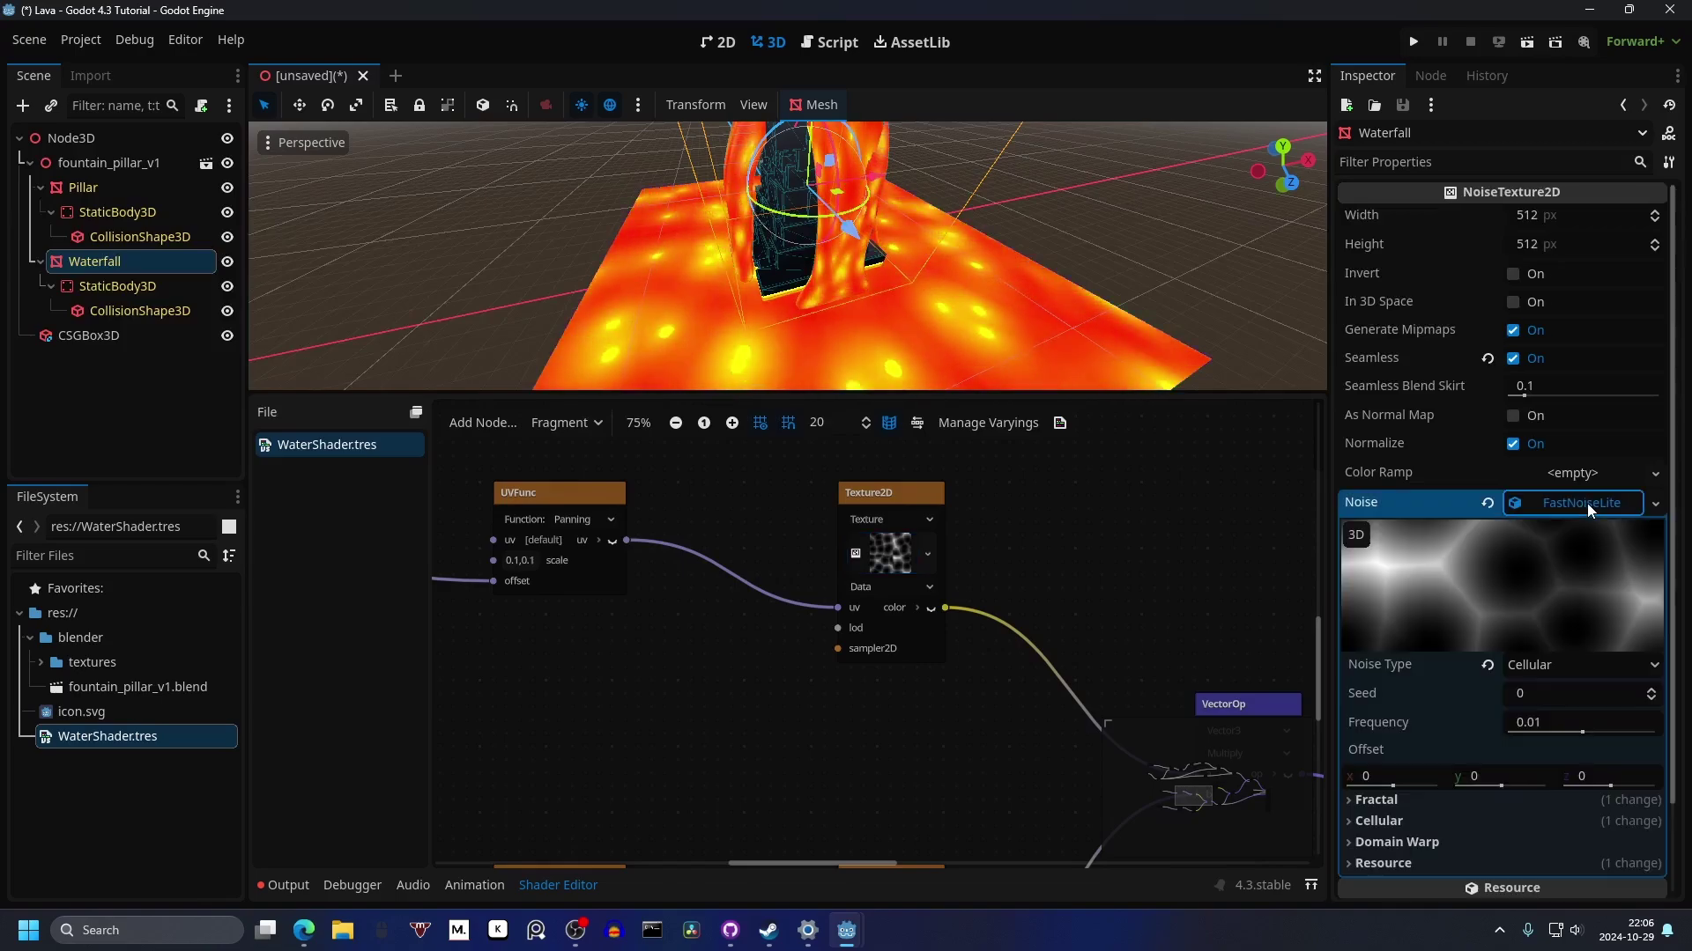
scroll(1568, 529, "down", 3)
left_click(1556, 561)
left_click(1561, 664)
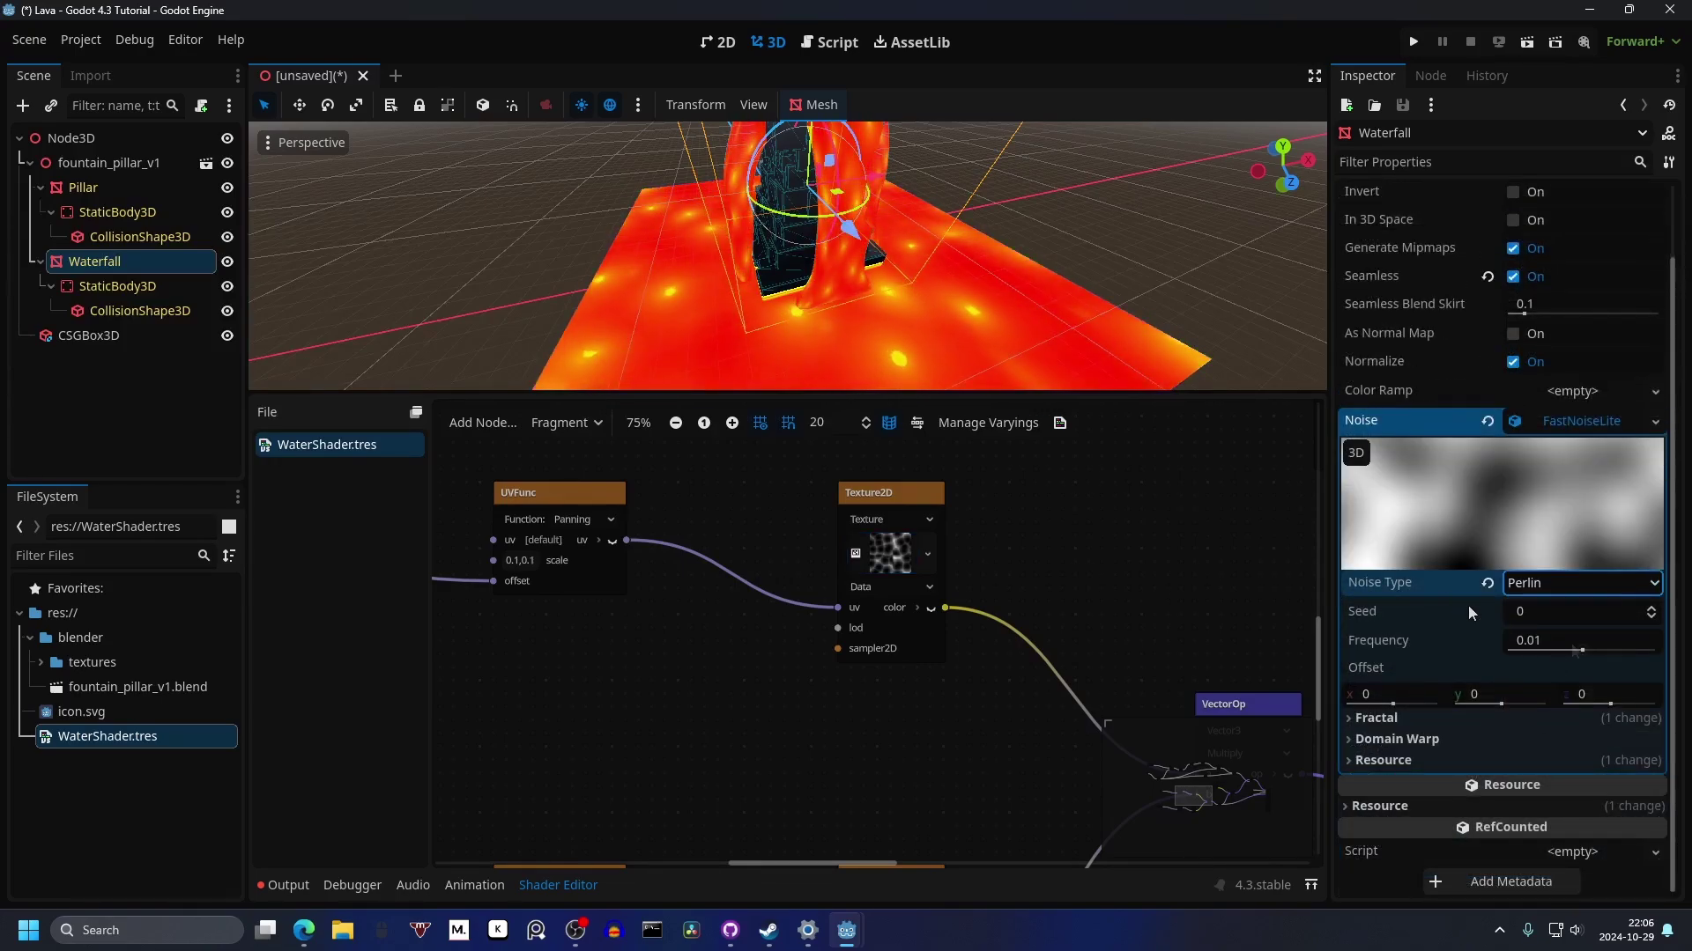
mouse_move(1585, 647)
left_mouse_down()
mouse_move(1601, 650)
mouse_move(1589, 657)
left_mouse_up()
Step: Set the noise's fractal type to Ping-Pong with 1 octave
left_click(1424, 718)
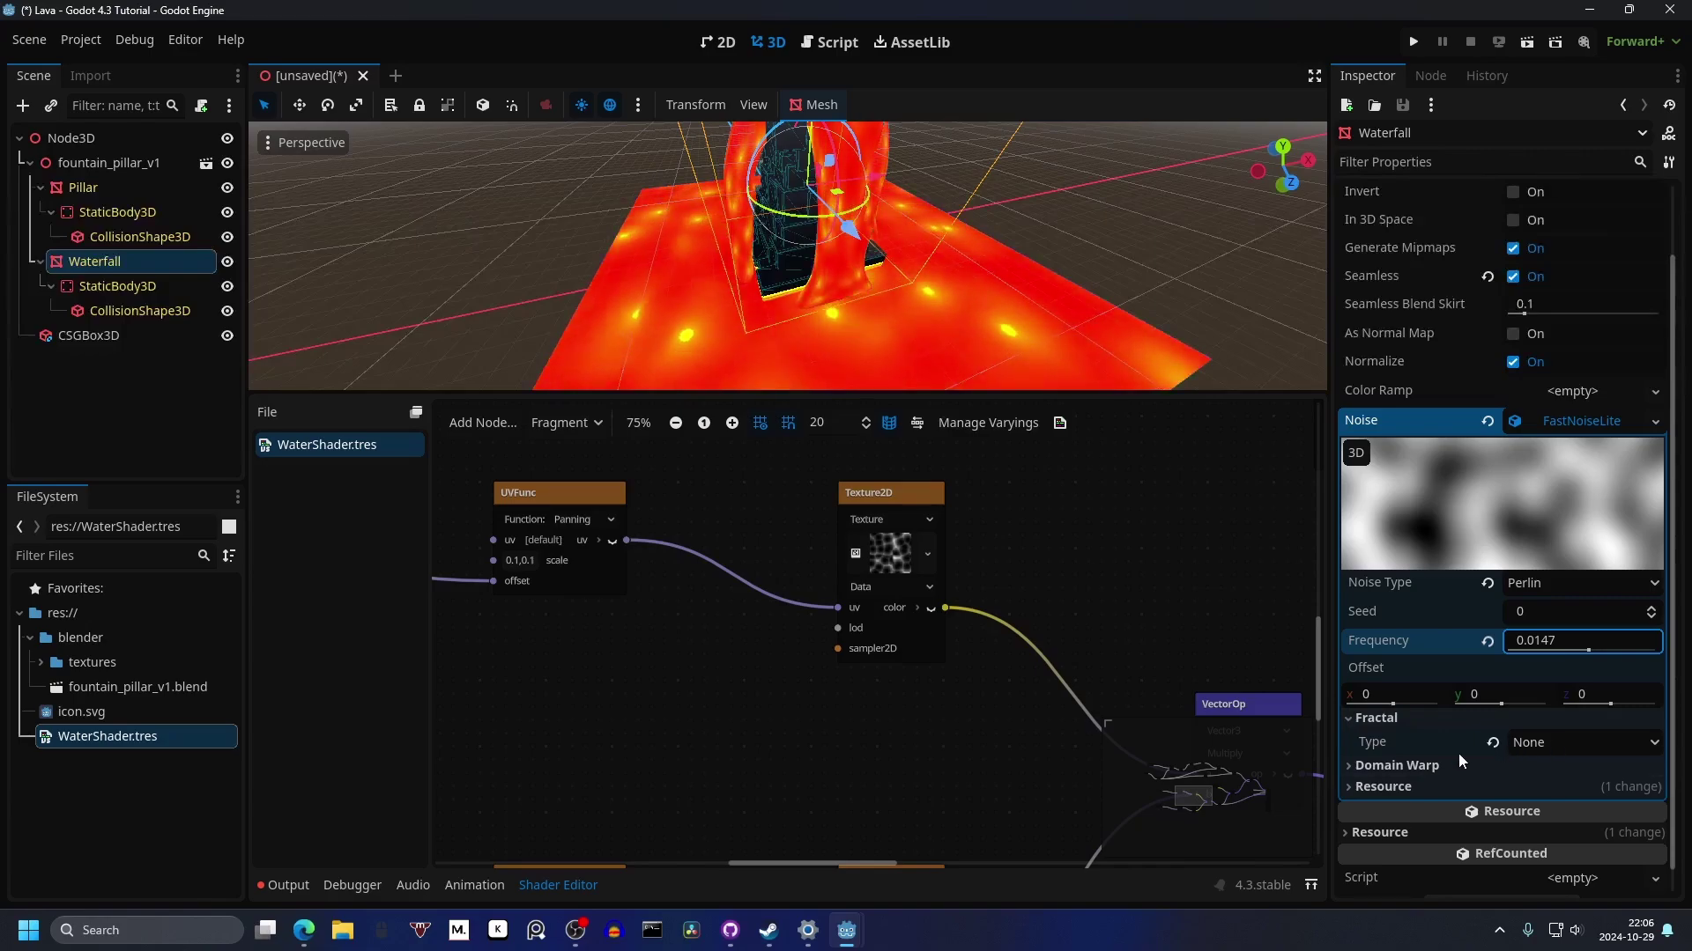
left_click(1569, 835)
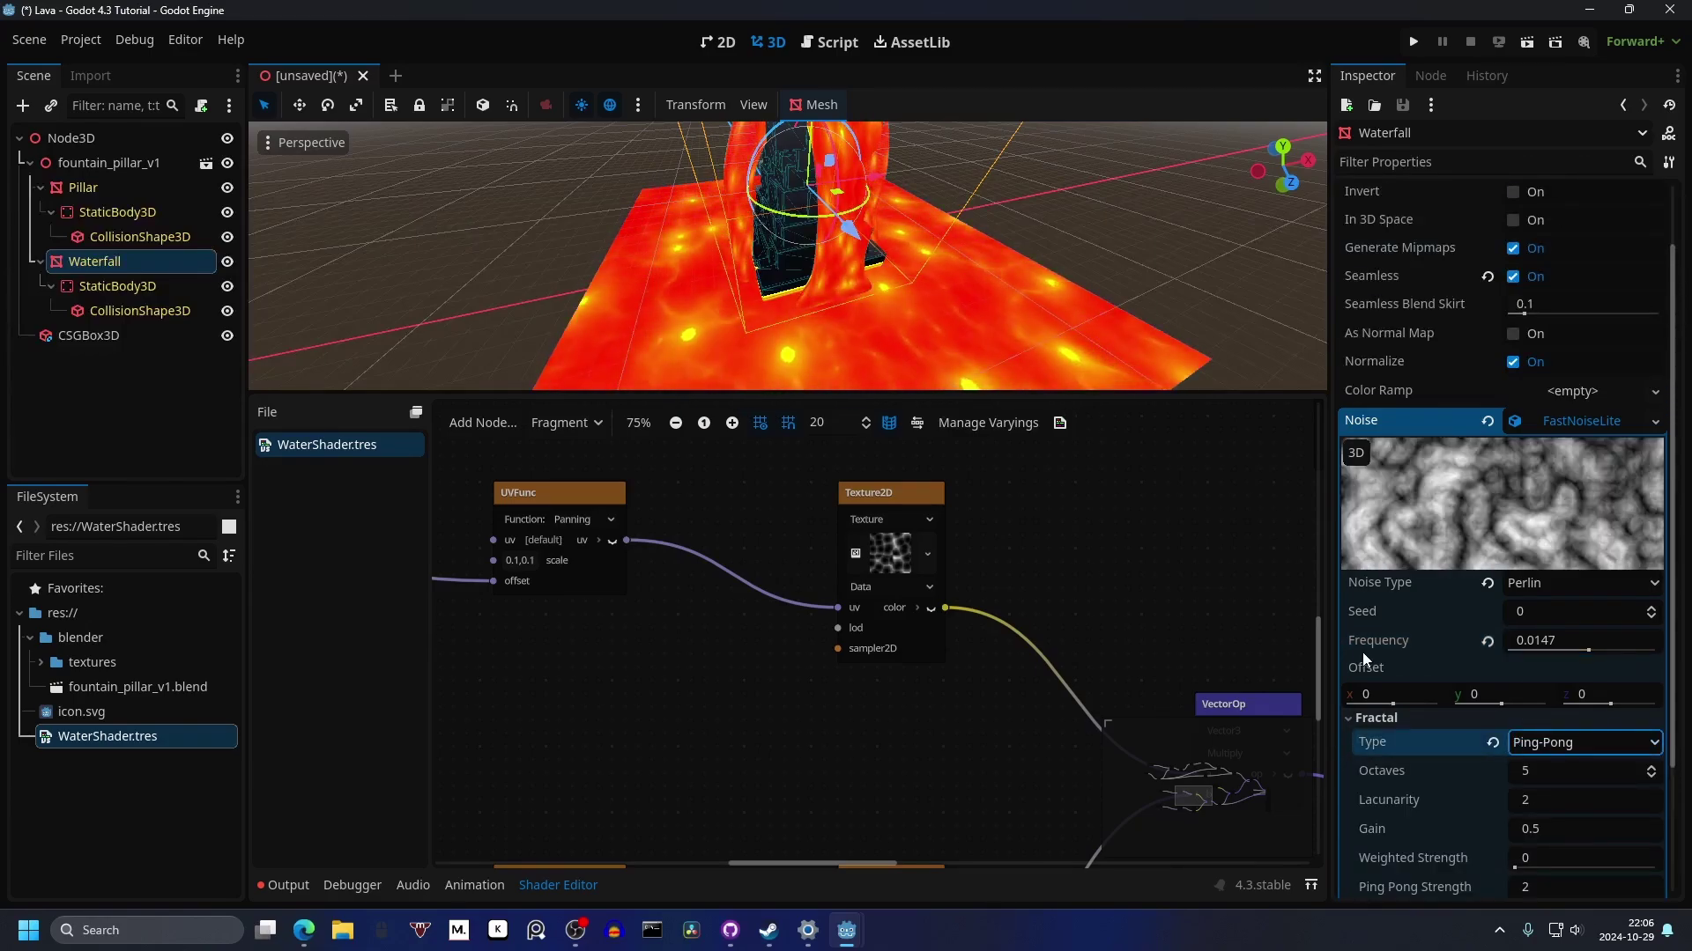
scroll(1362, 659, "down", 3)
left_click_drag(1535, 600, 1511, 600)
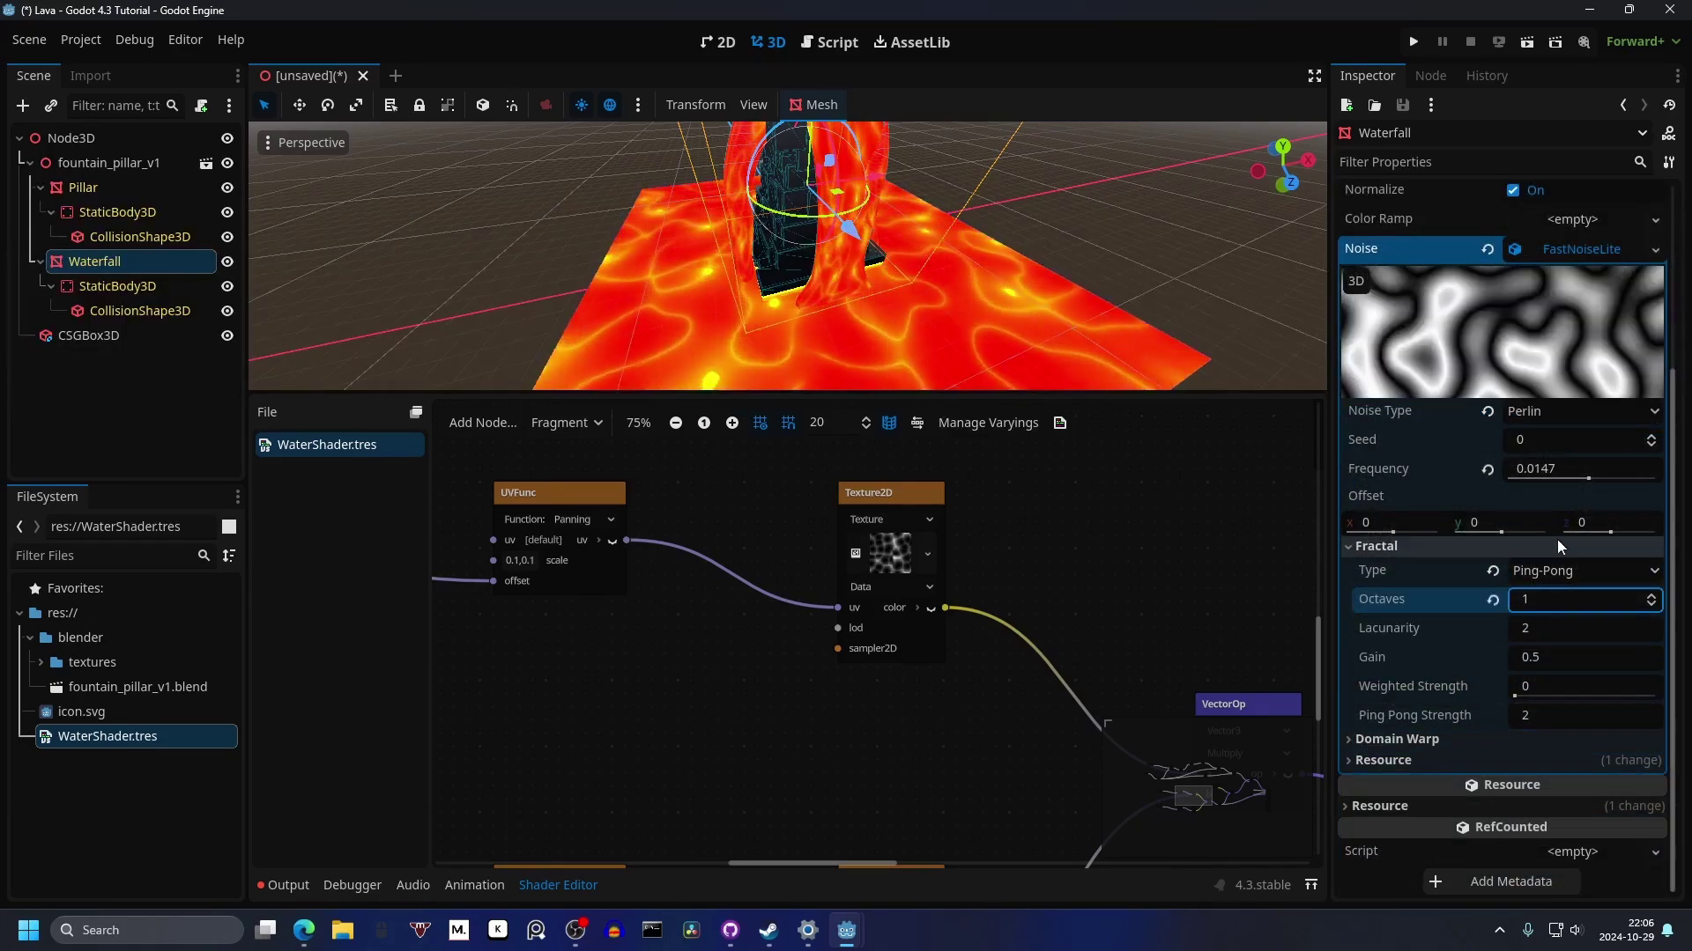
Step: Copy the noise texture from the upper Texture2D node and paste it into the lower Texture2D node
scroll(950, 523, "down", 1)
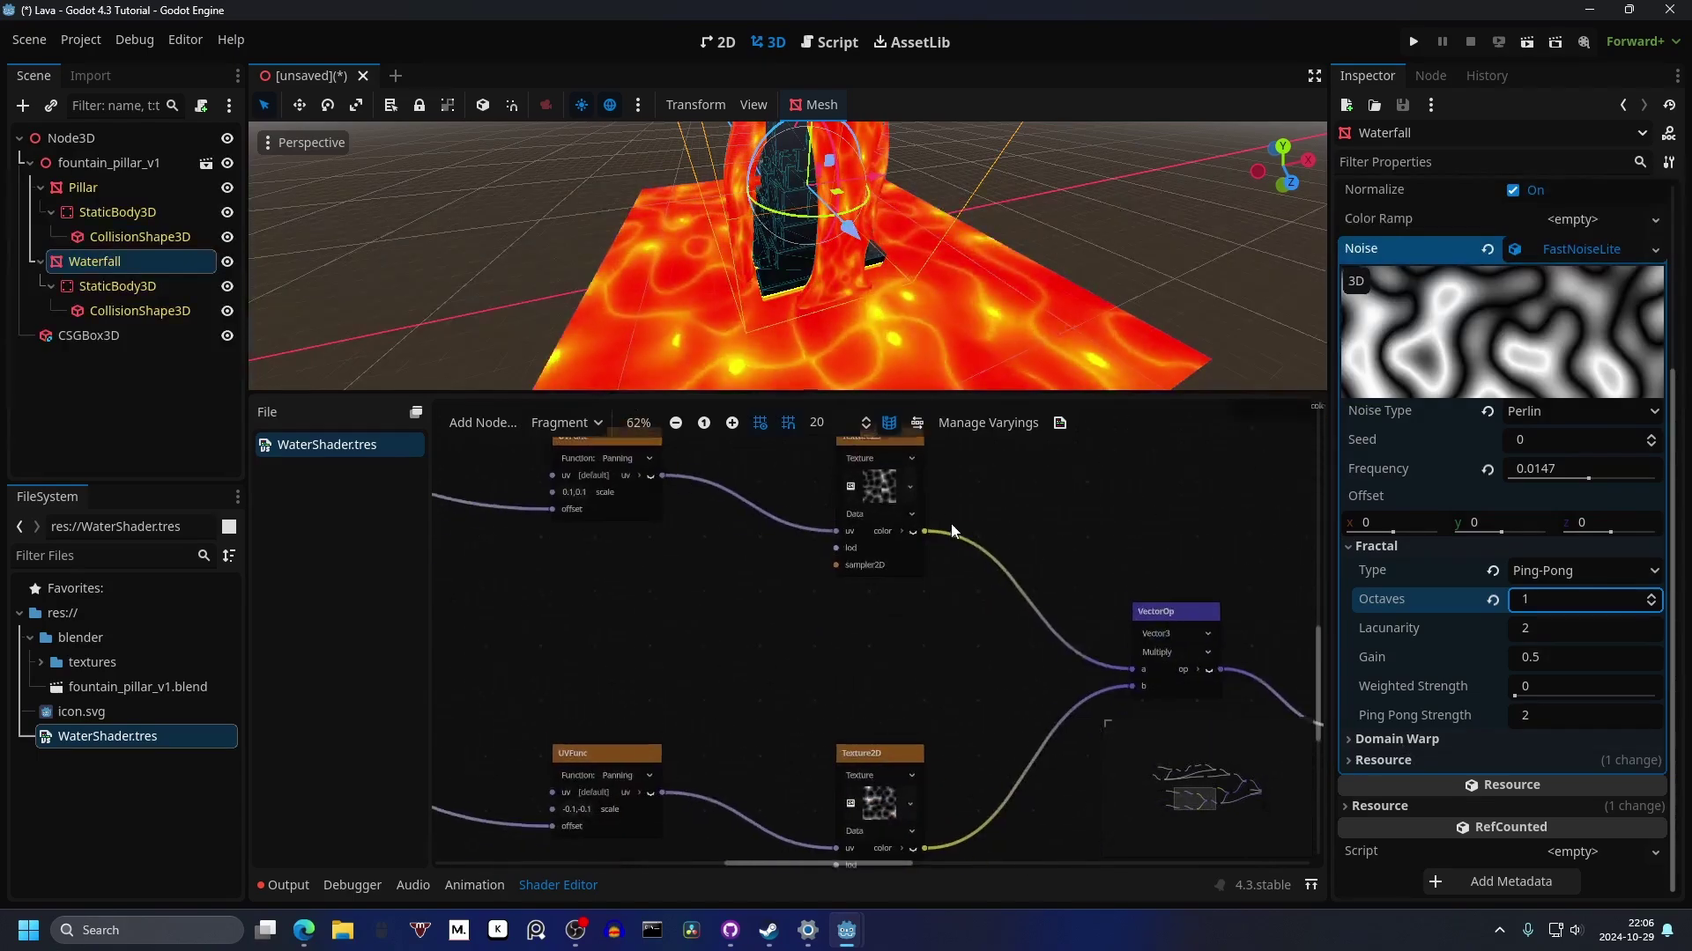
left_click(896, 469)
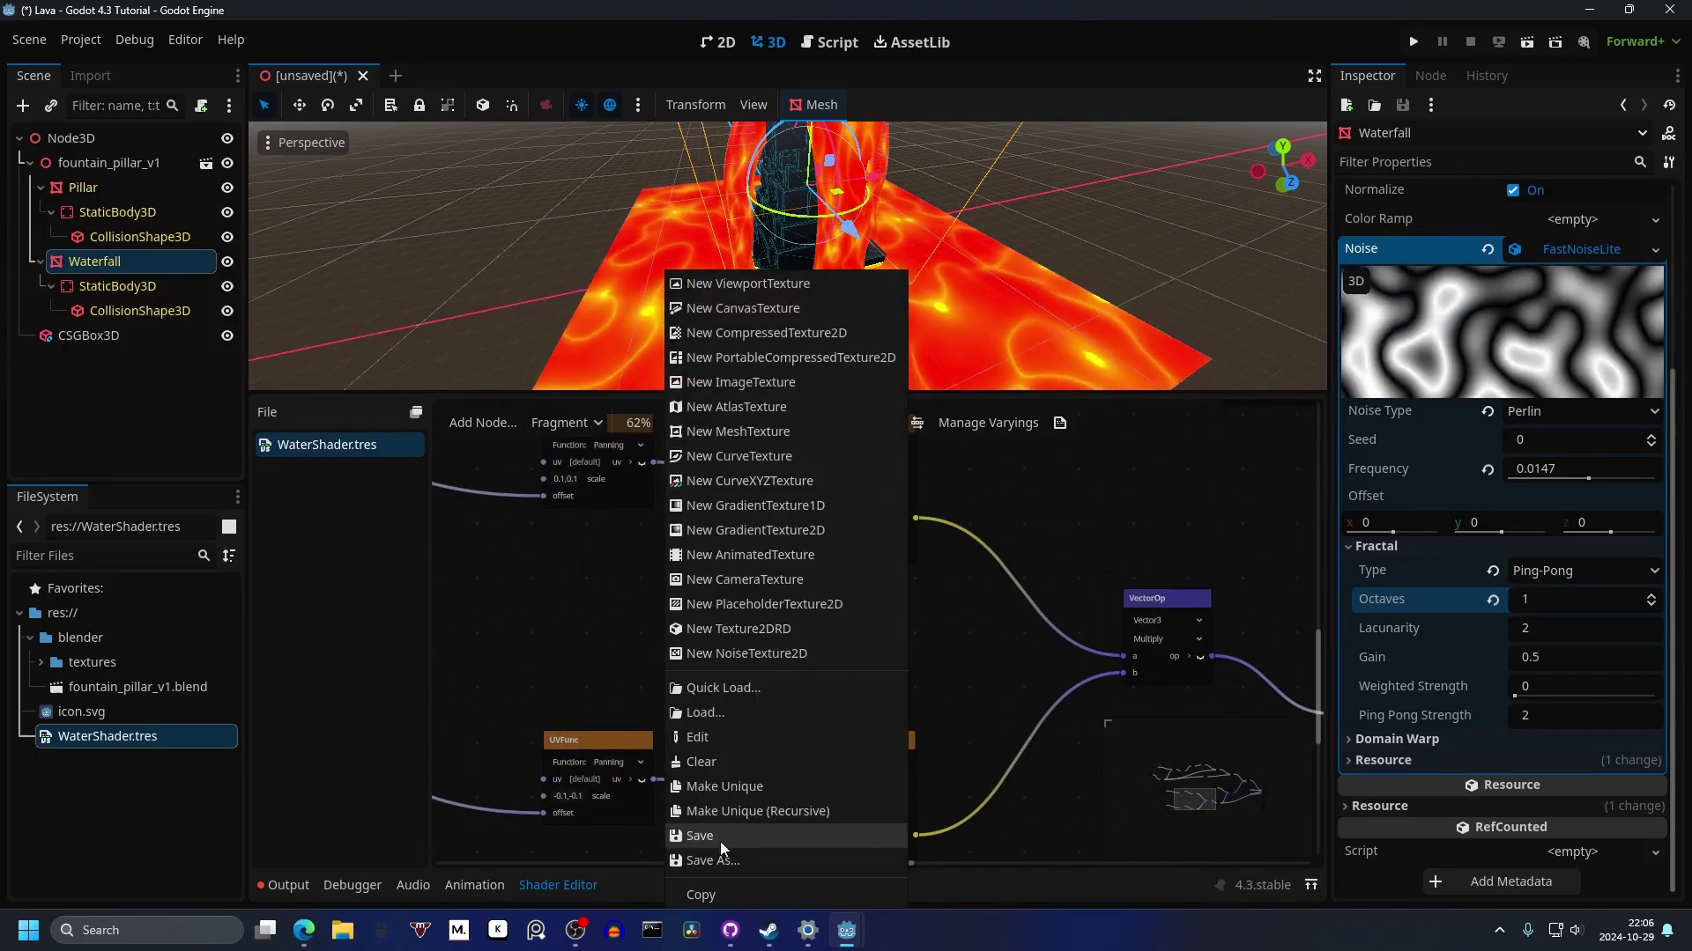
left_click(719, 887)
middle_click_drag(900, 790, 888, 681)
left_click(888, 680)
left_click(729, 891)
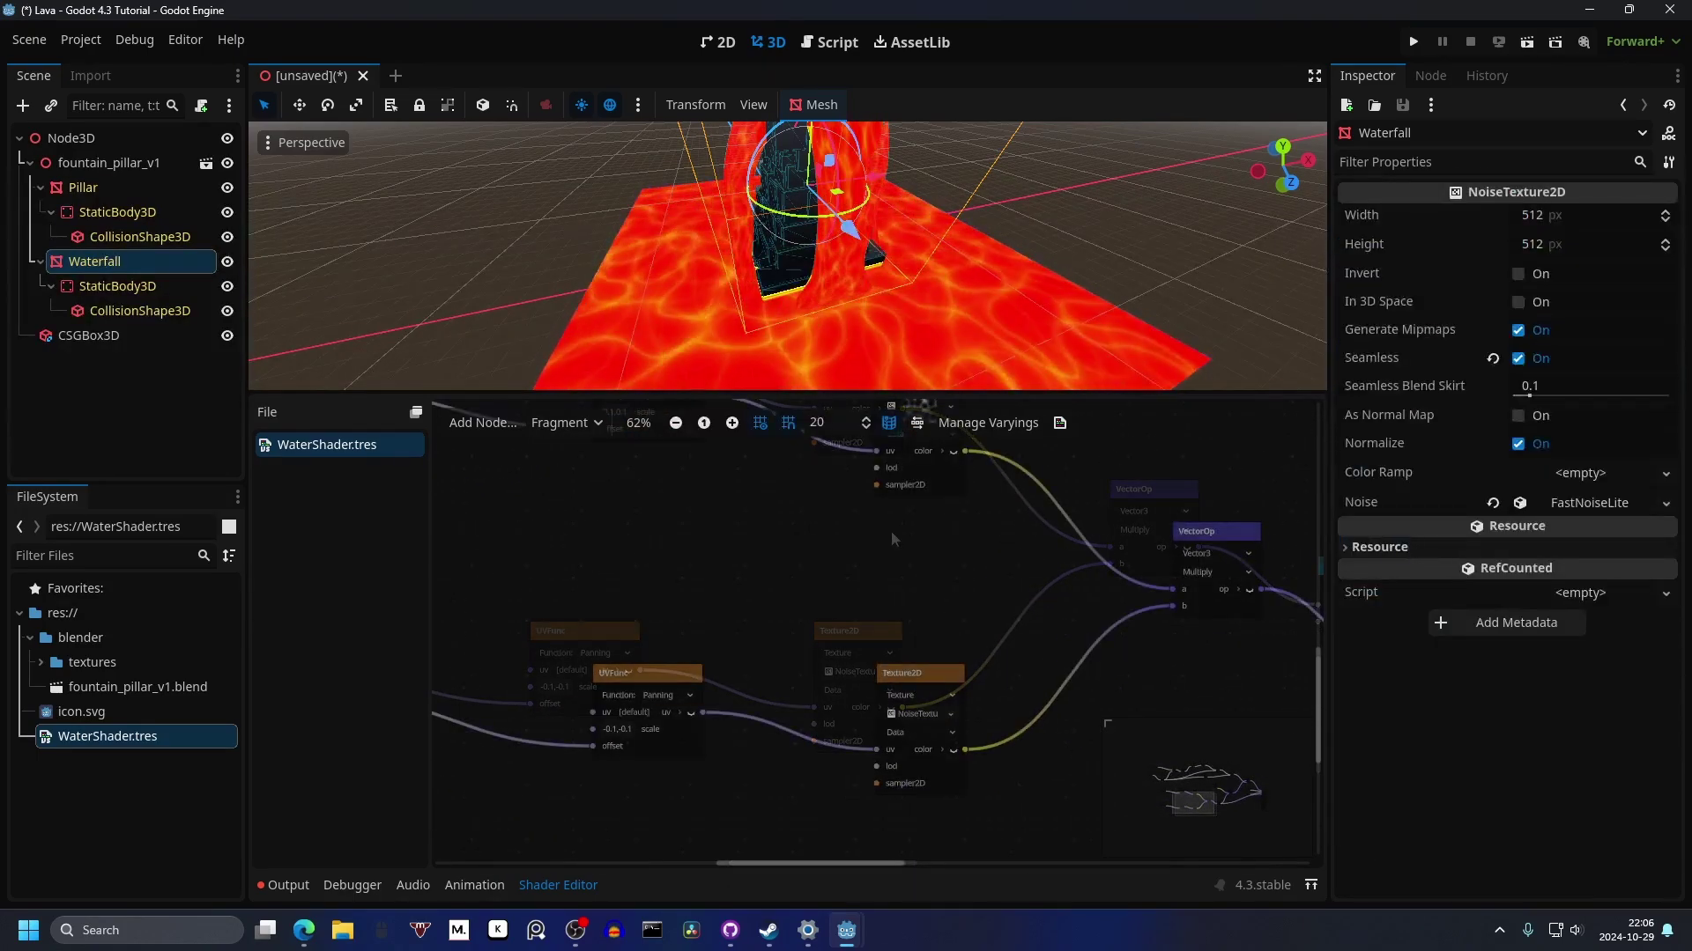
Step: Lower the frequency of the lower Texture2D's FastNoiseLite noise to 0.0099
left_click(1586, 502)
scroll(1555, 643, "down", 2)
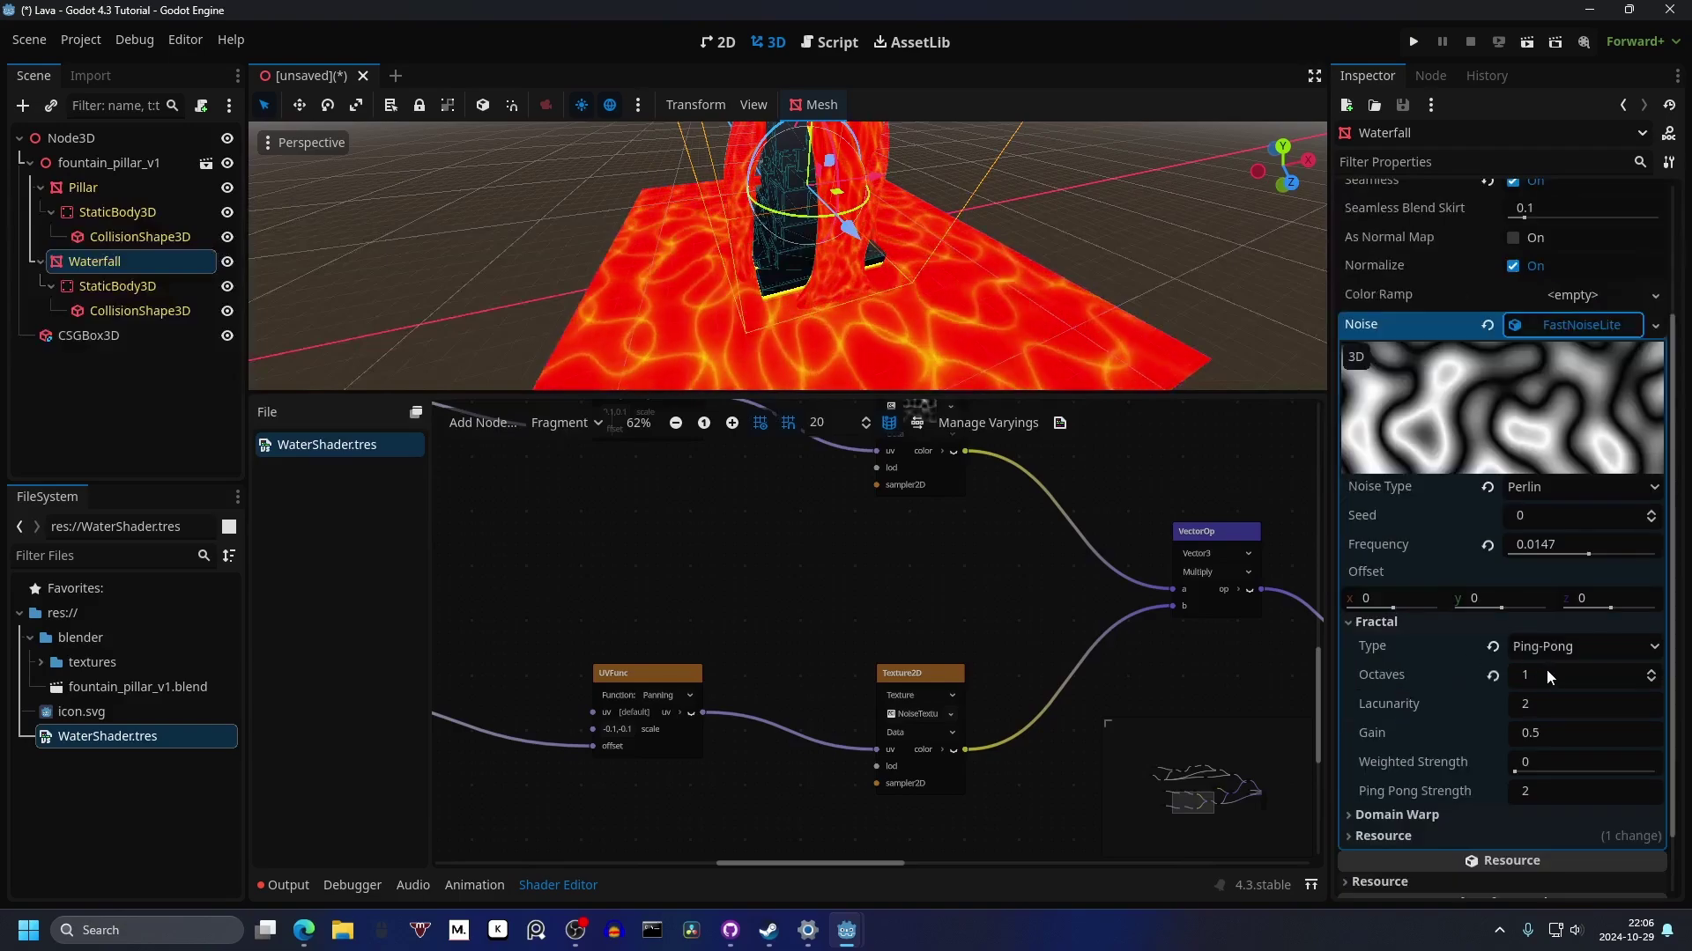
left_click_drag(1597, 548, 1575, 571)
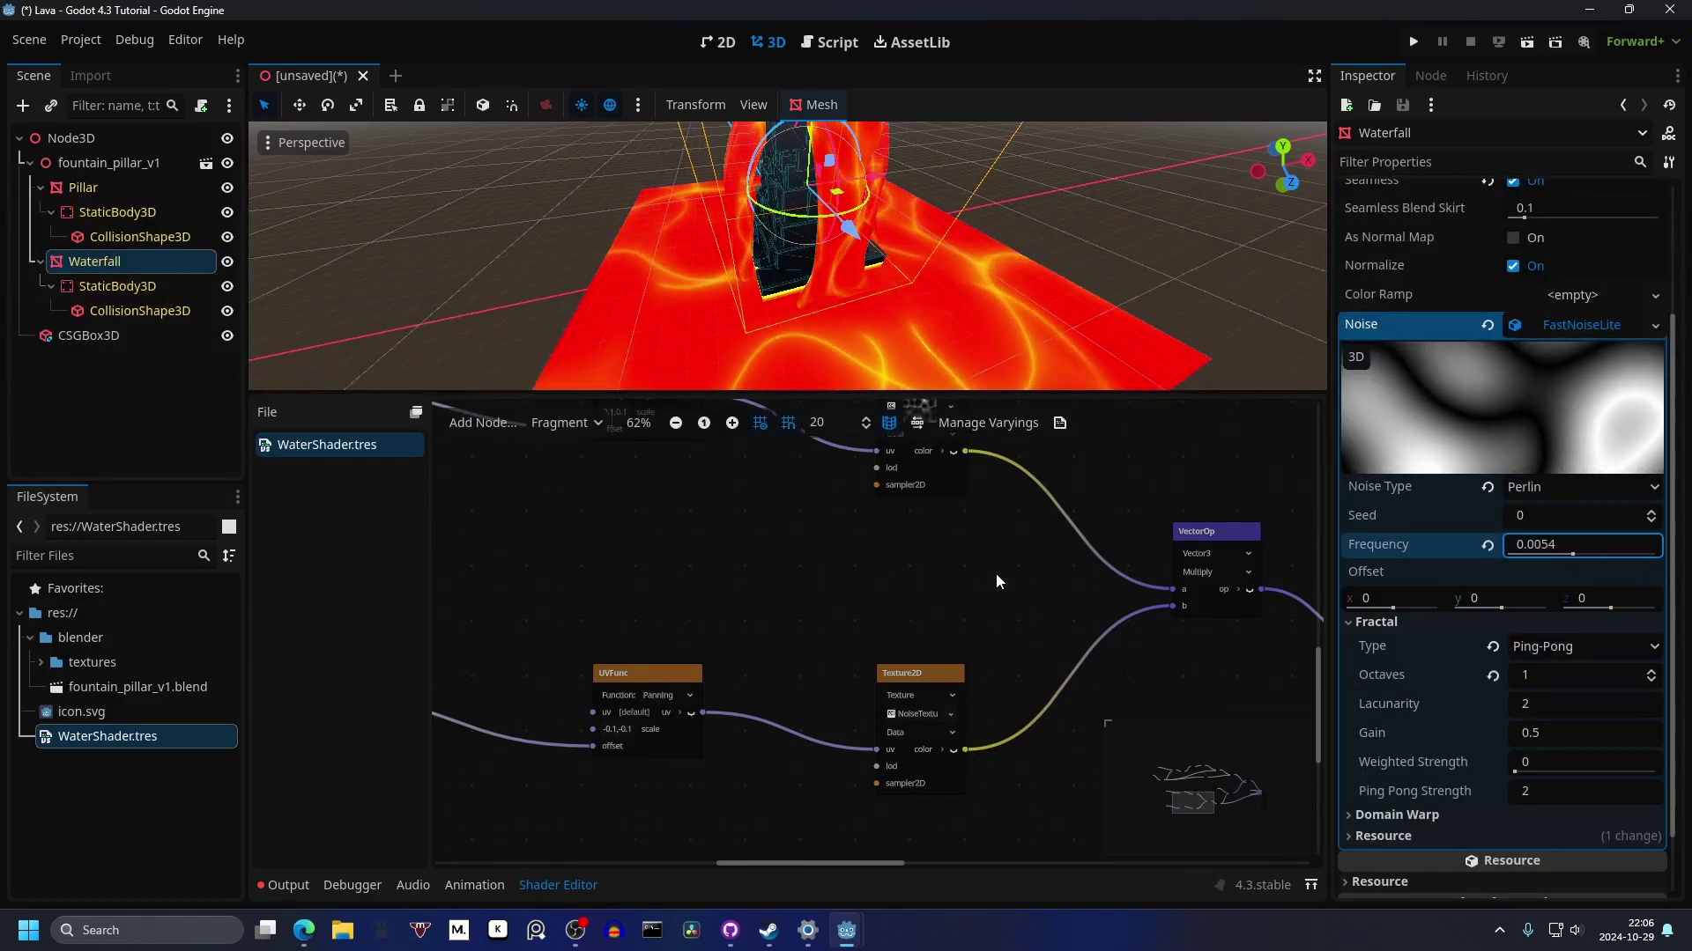
middle_click_drag(1065, 529, 1033, 641)
left_click_drag(1573, 555, 1583, 556)
Step: Copy the upper Texture2D node's noise texture into the lower node again with the updated frequency
left_click(920, 518)
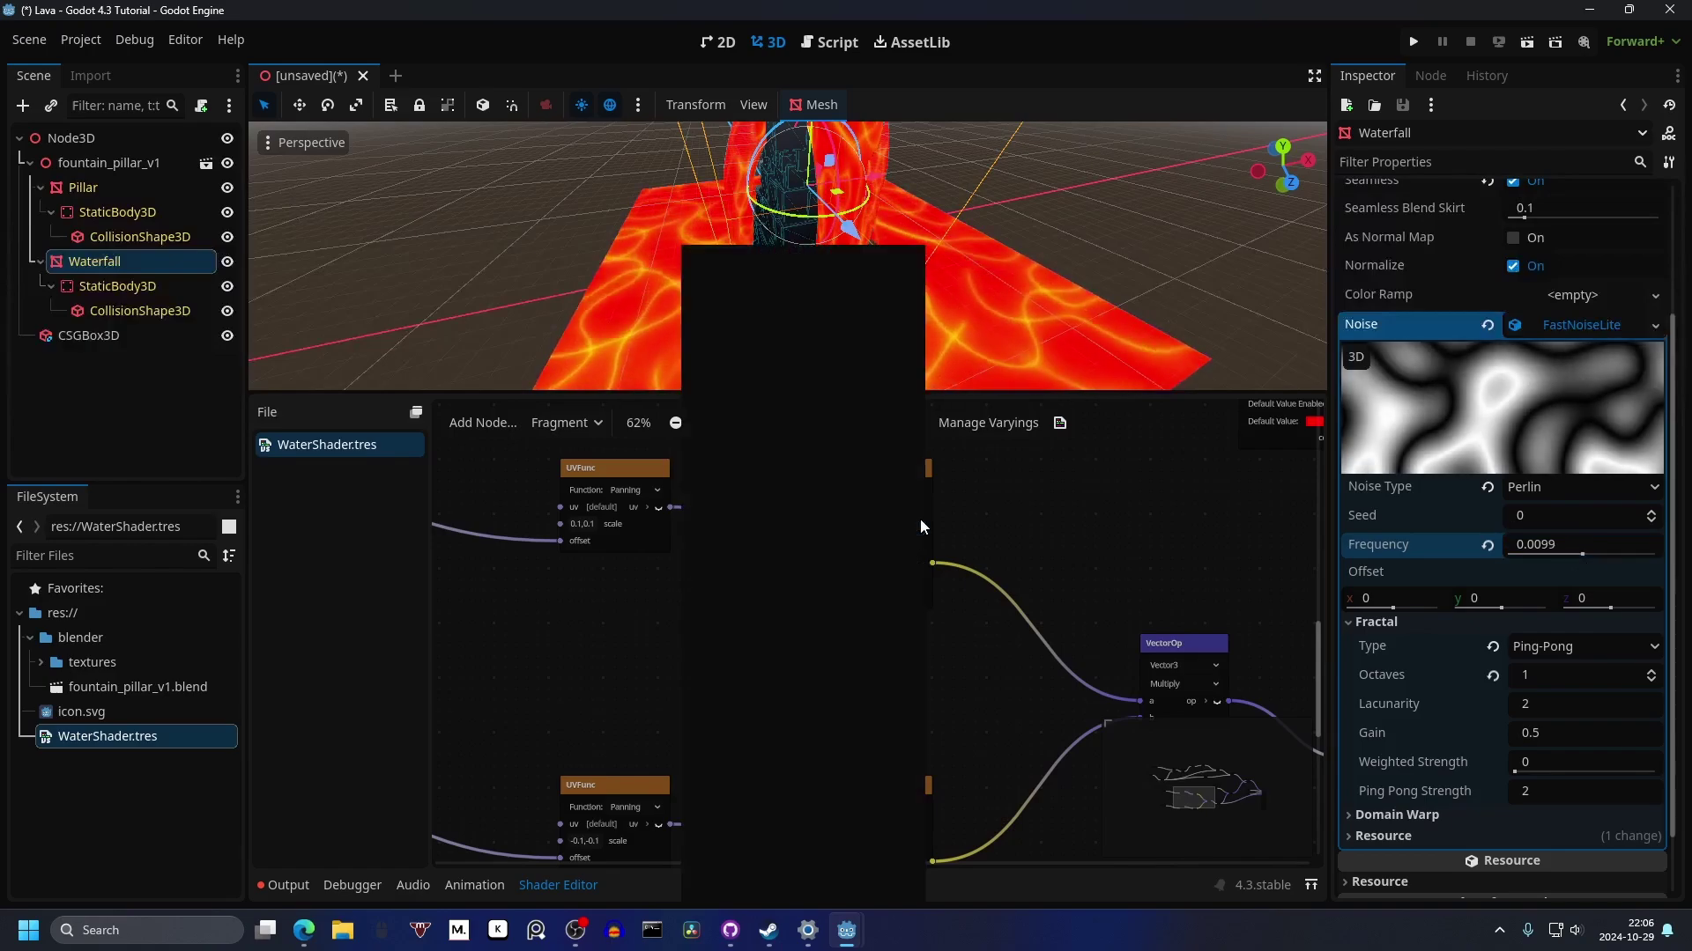
left_click(763, 871)
middle_click_drag(938, 687, 910, 551)
scroll(910, 551, "down", 1)
left_click(888, 677)
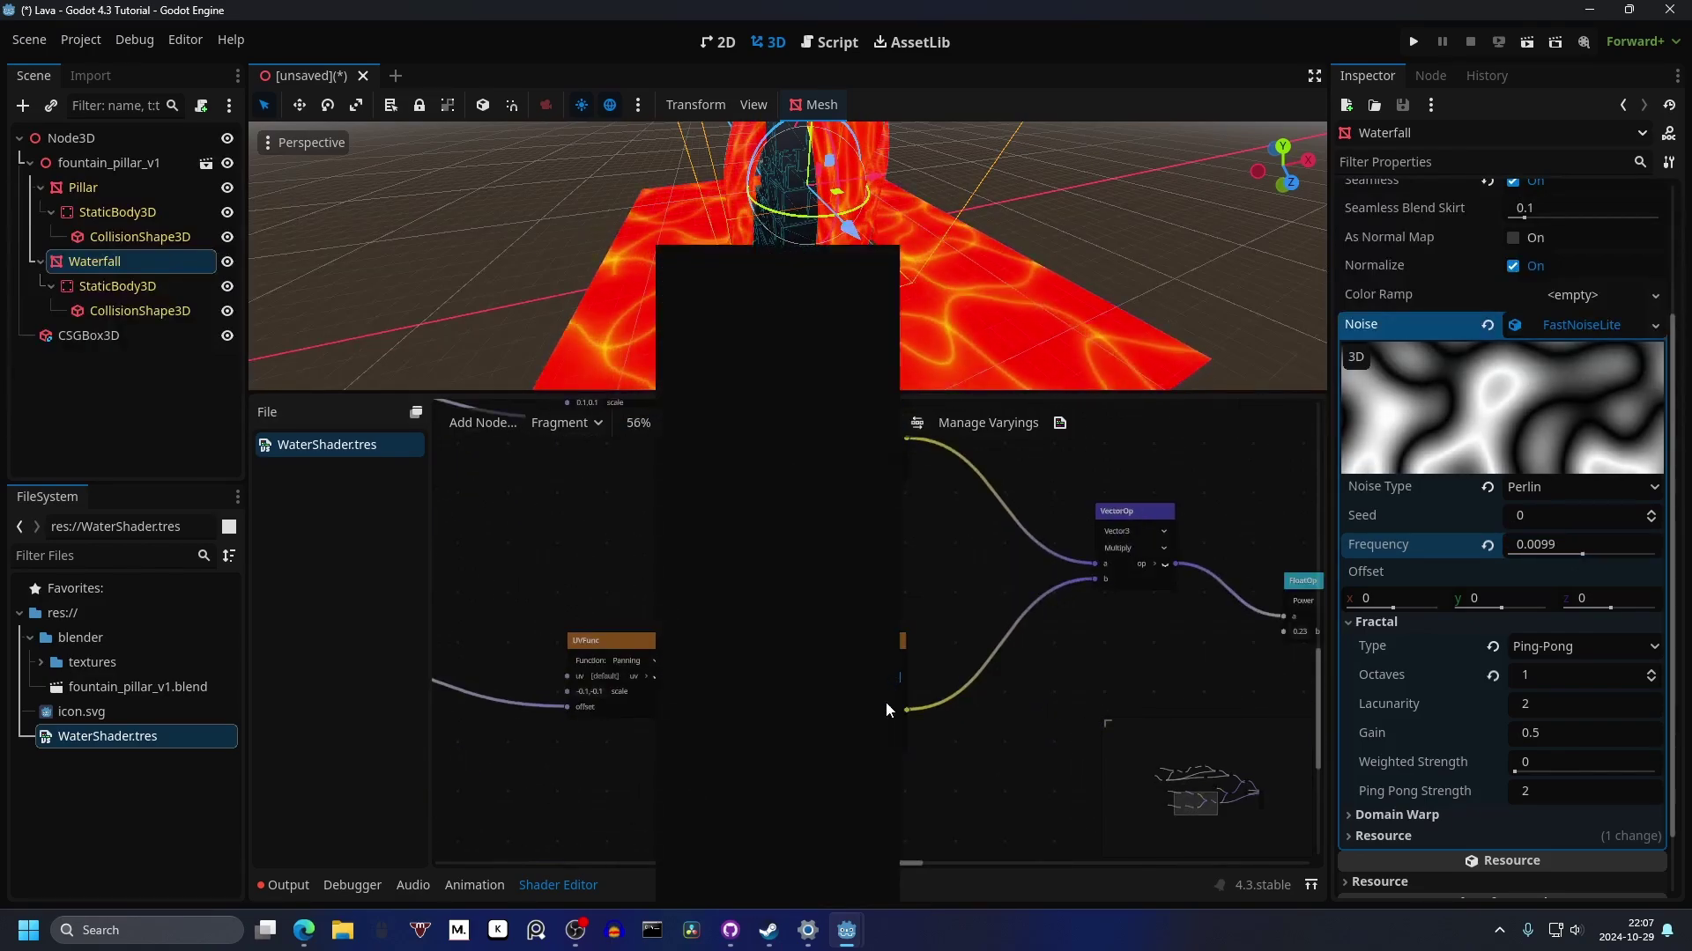
left_click(758, 897)
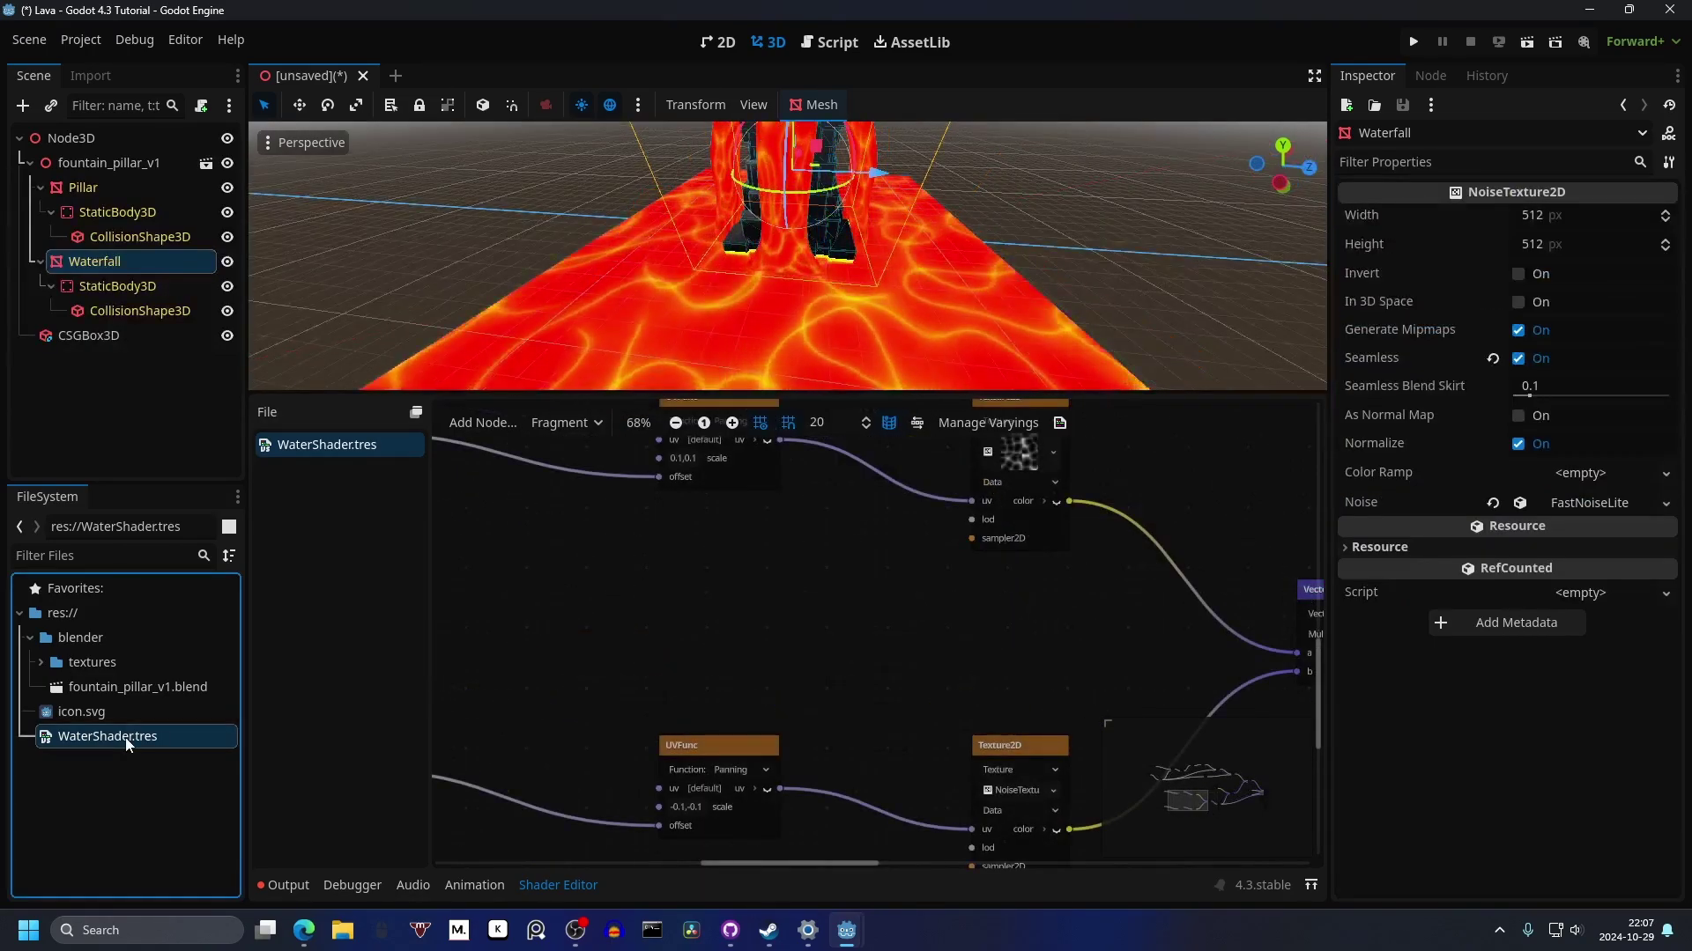
Step: Rename the WaterShader.tres file to LavaShader.tres
right_click(125, 738)
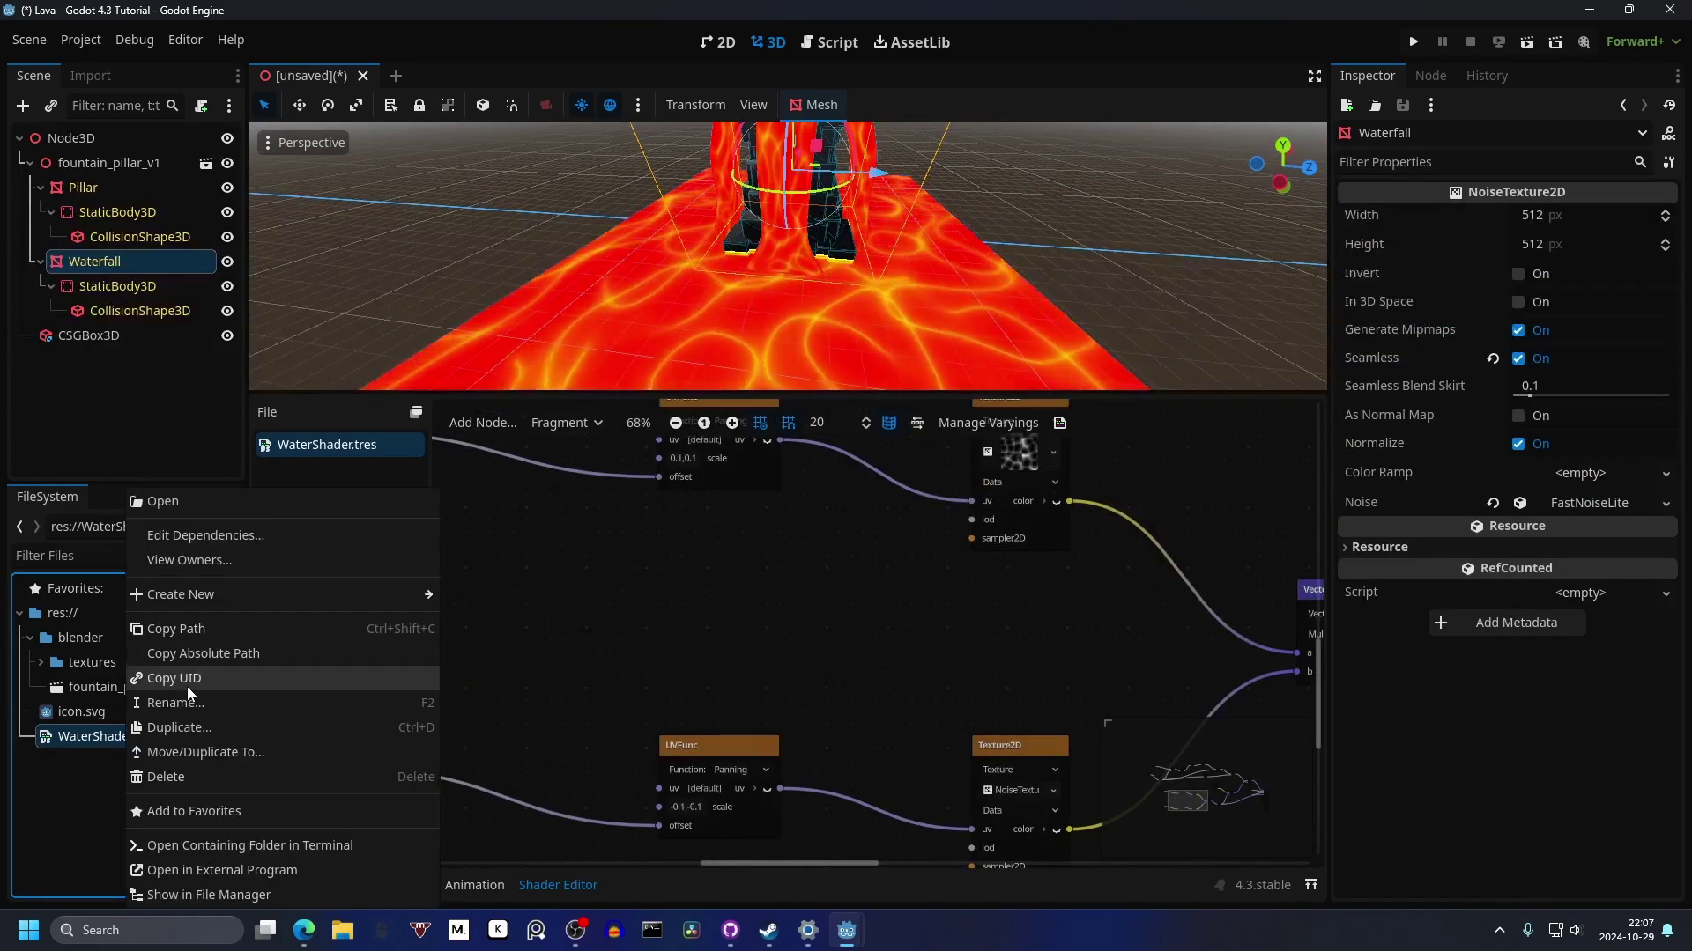
left_click(187, 702)
type("L")
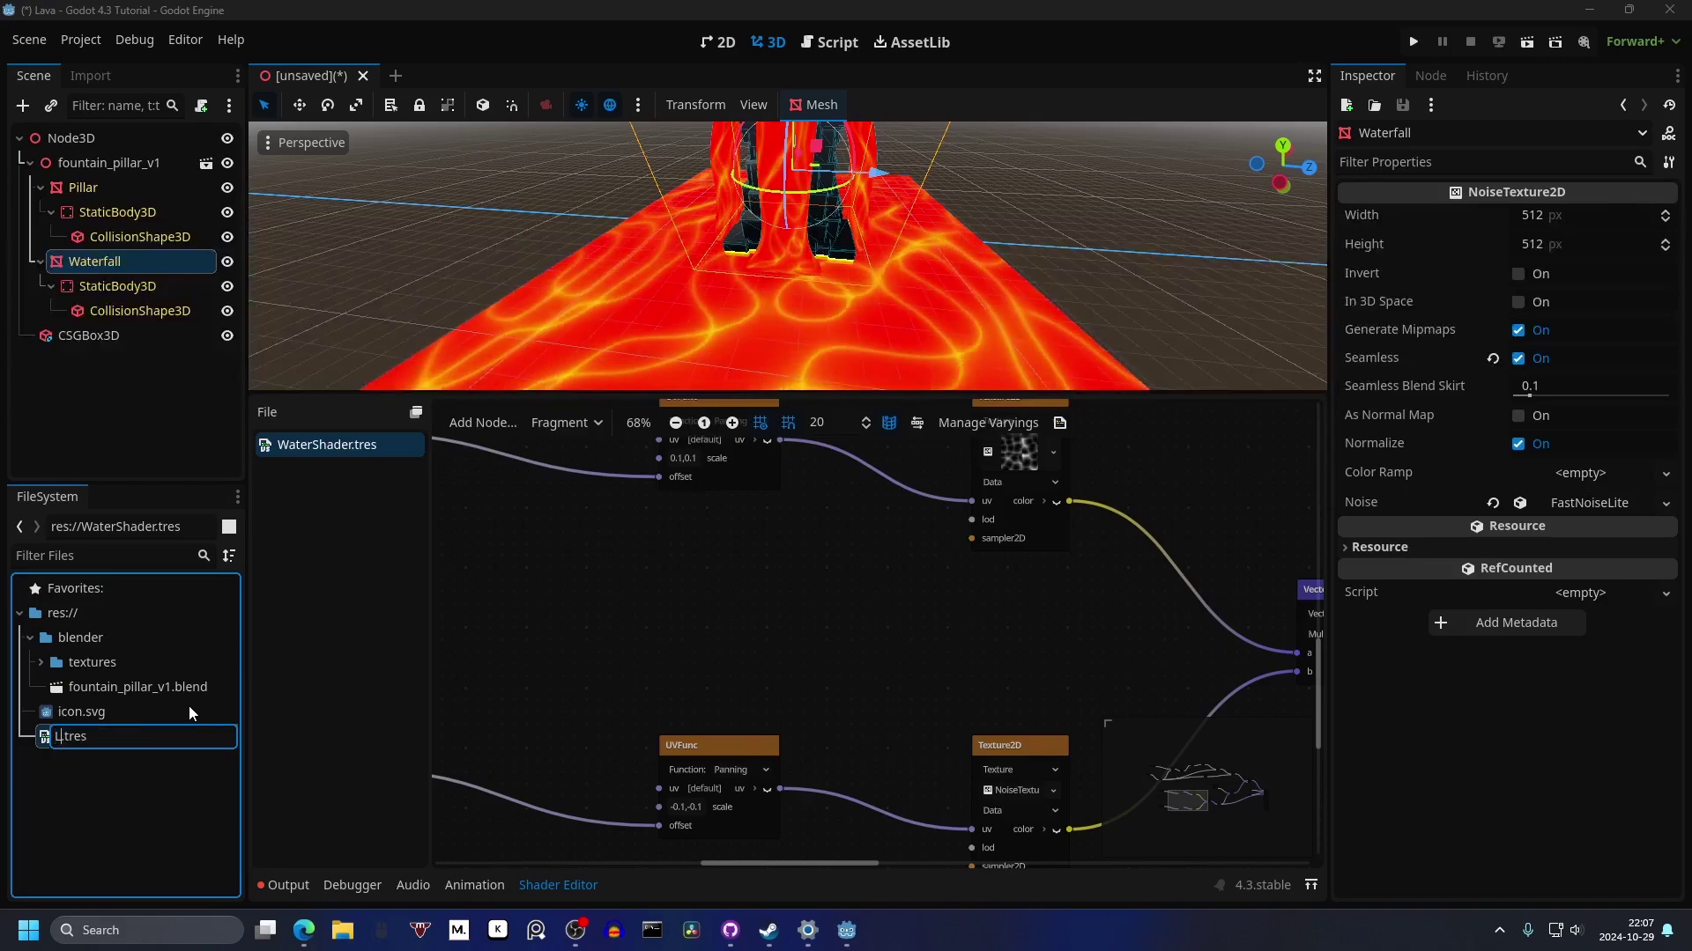
type("avaShader")
key("Return")
Step: Duplicate LavaShader.tres as LavaFallShader.tres
right_click(89, 737)
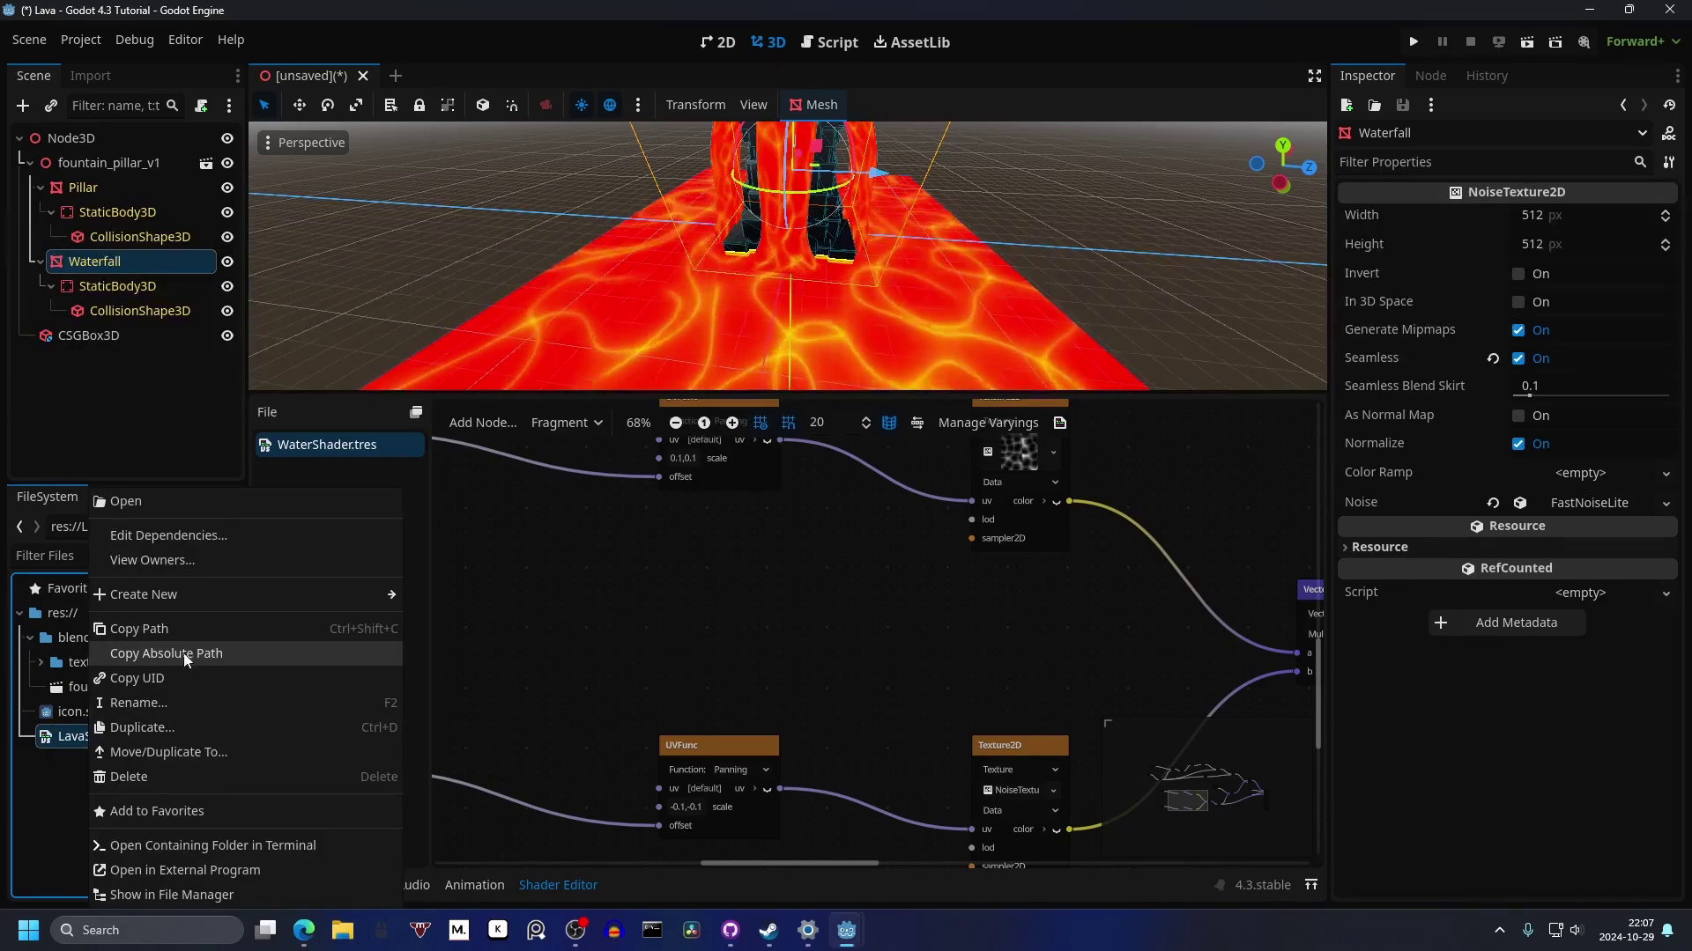
left_click(188, 726)
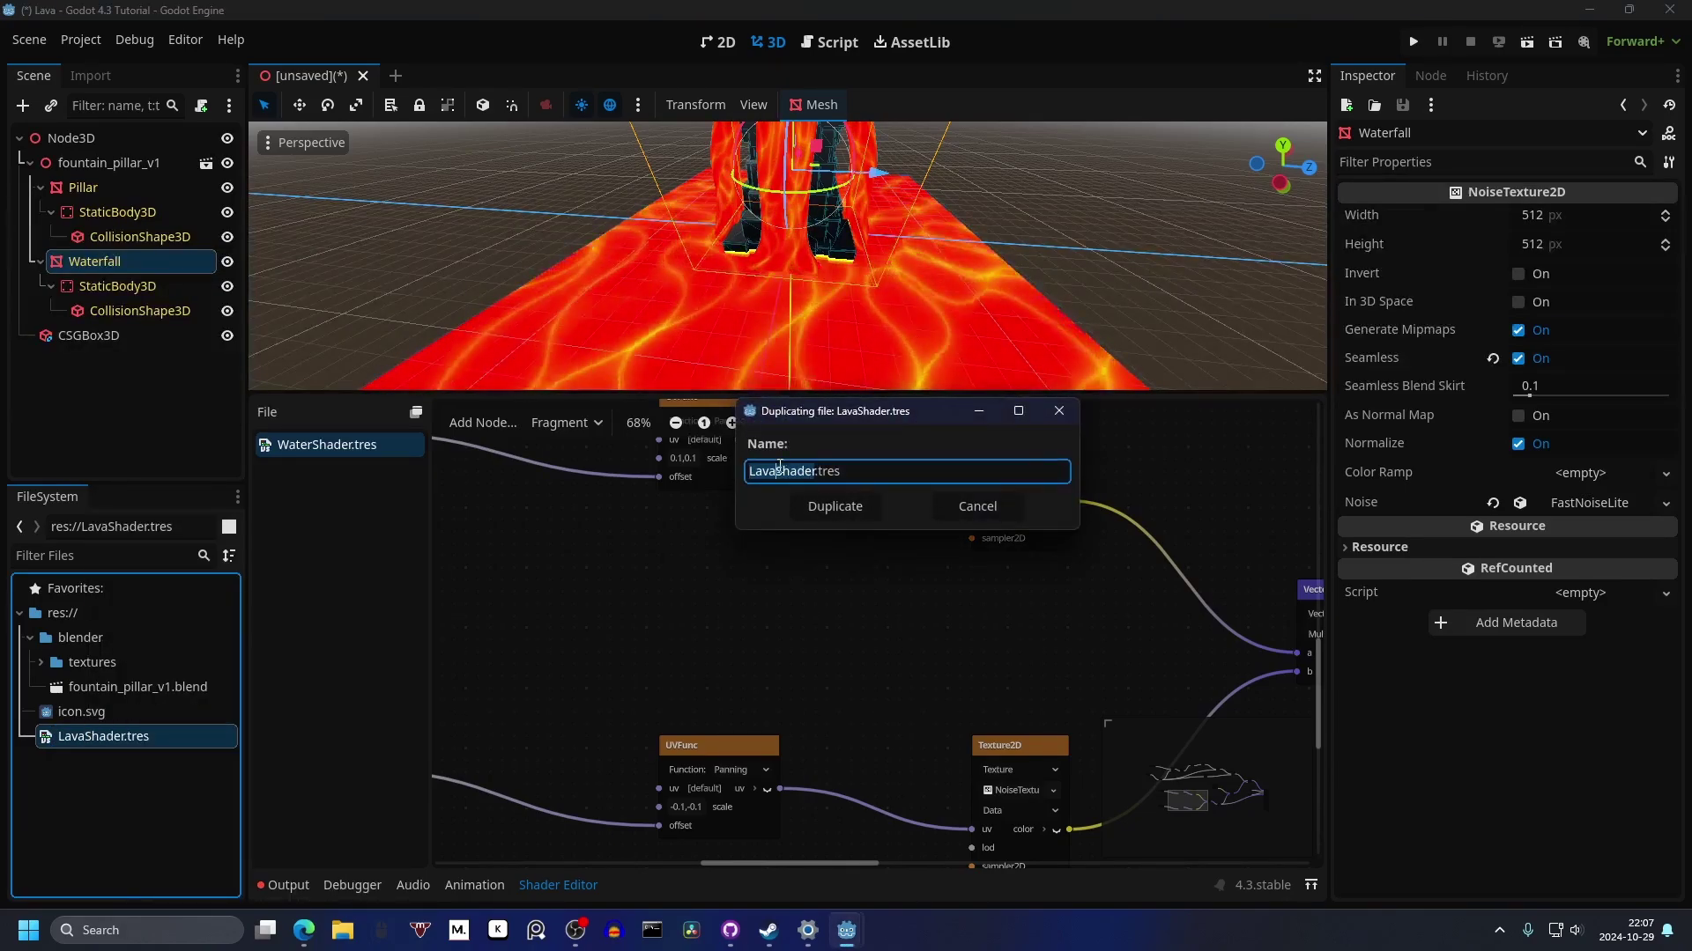
type("Fall")
key("Return")
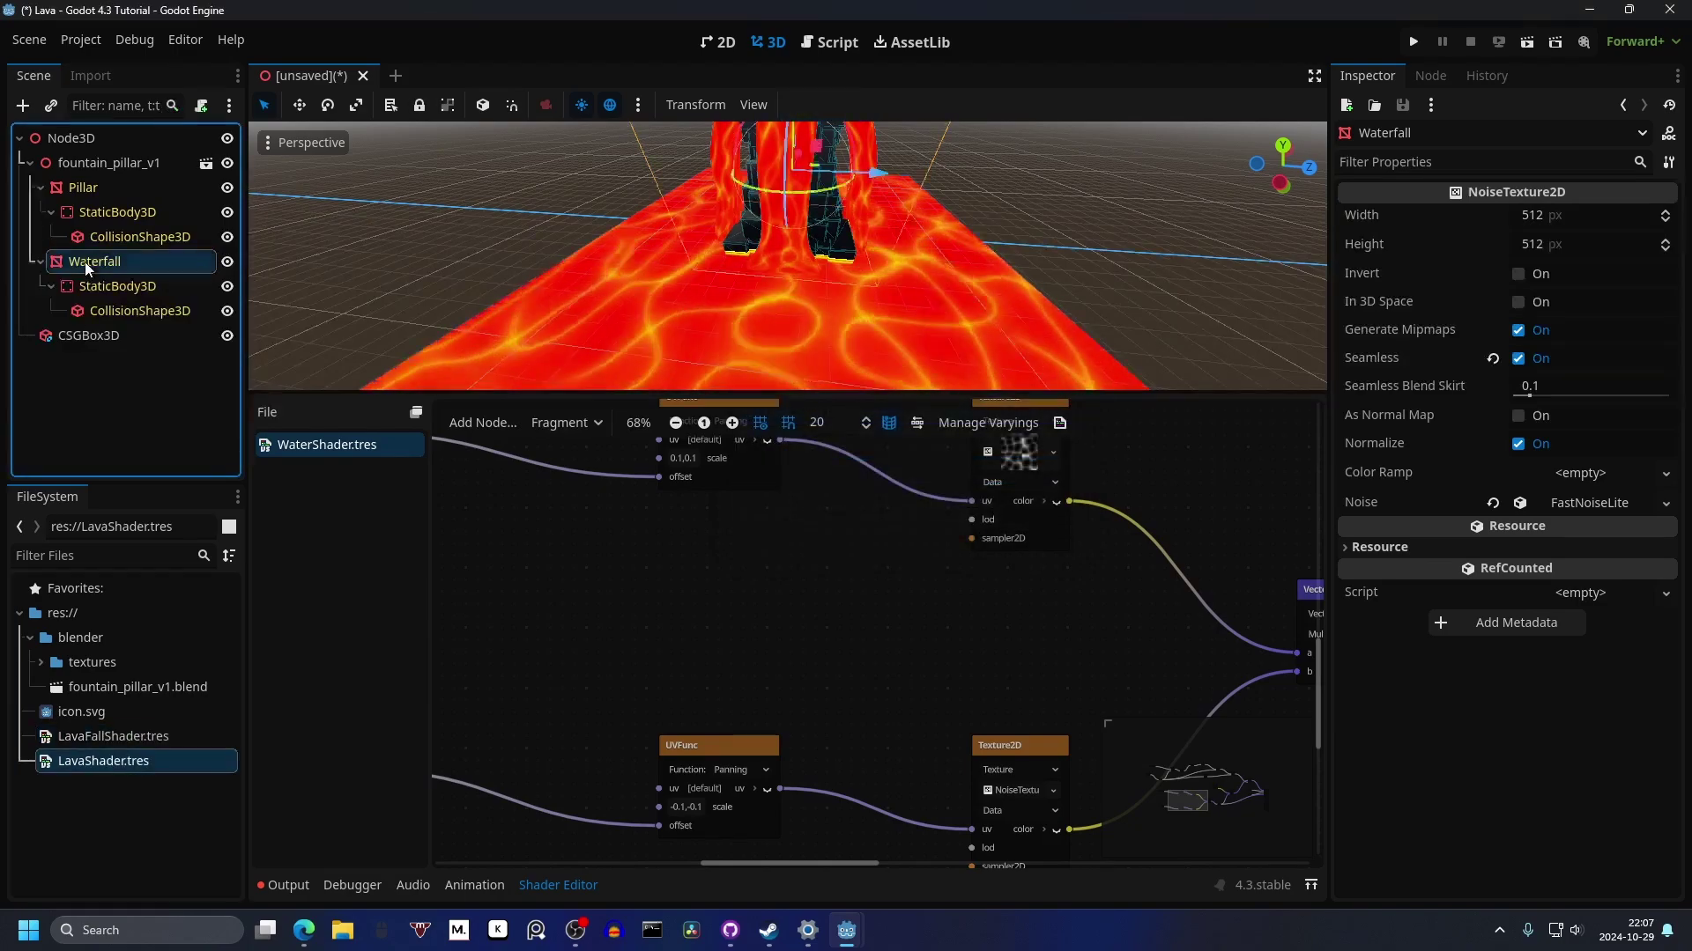
Step: Clear the shader of the Waterfall mesh's material and assign LavaFallShader.tres to it instead
left_click(1577, 430)
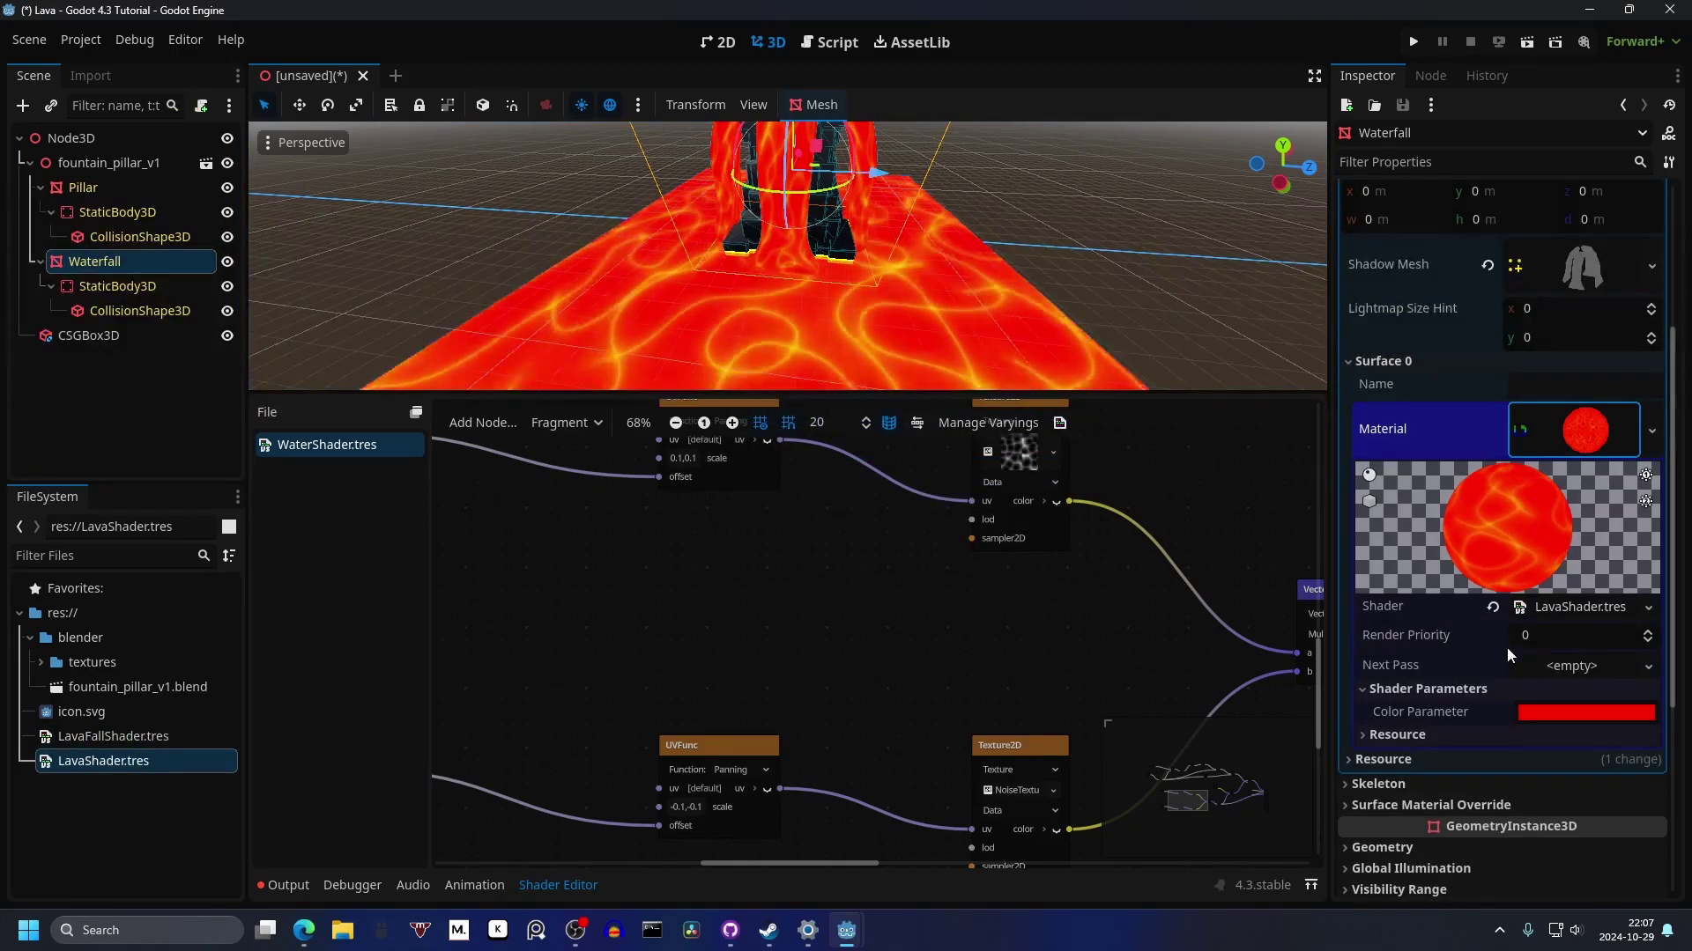
left_click(1493, 608)
left_click(91, 742)
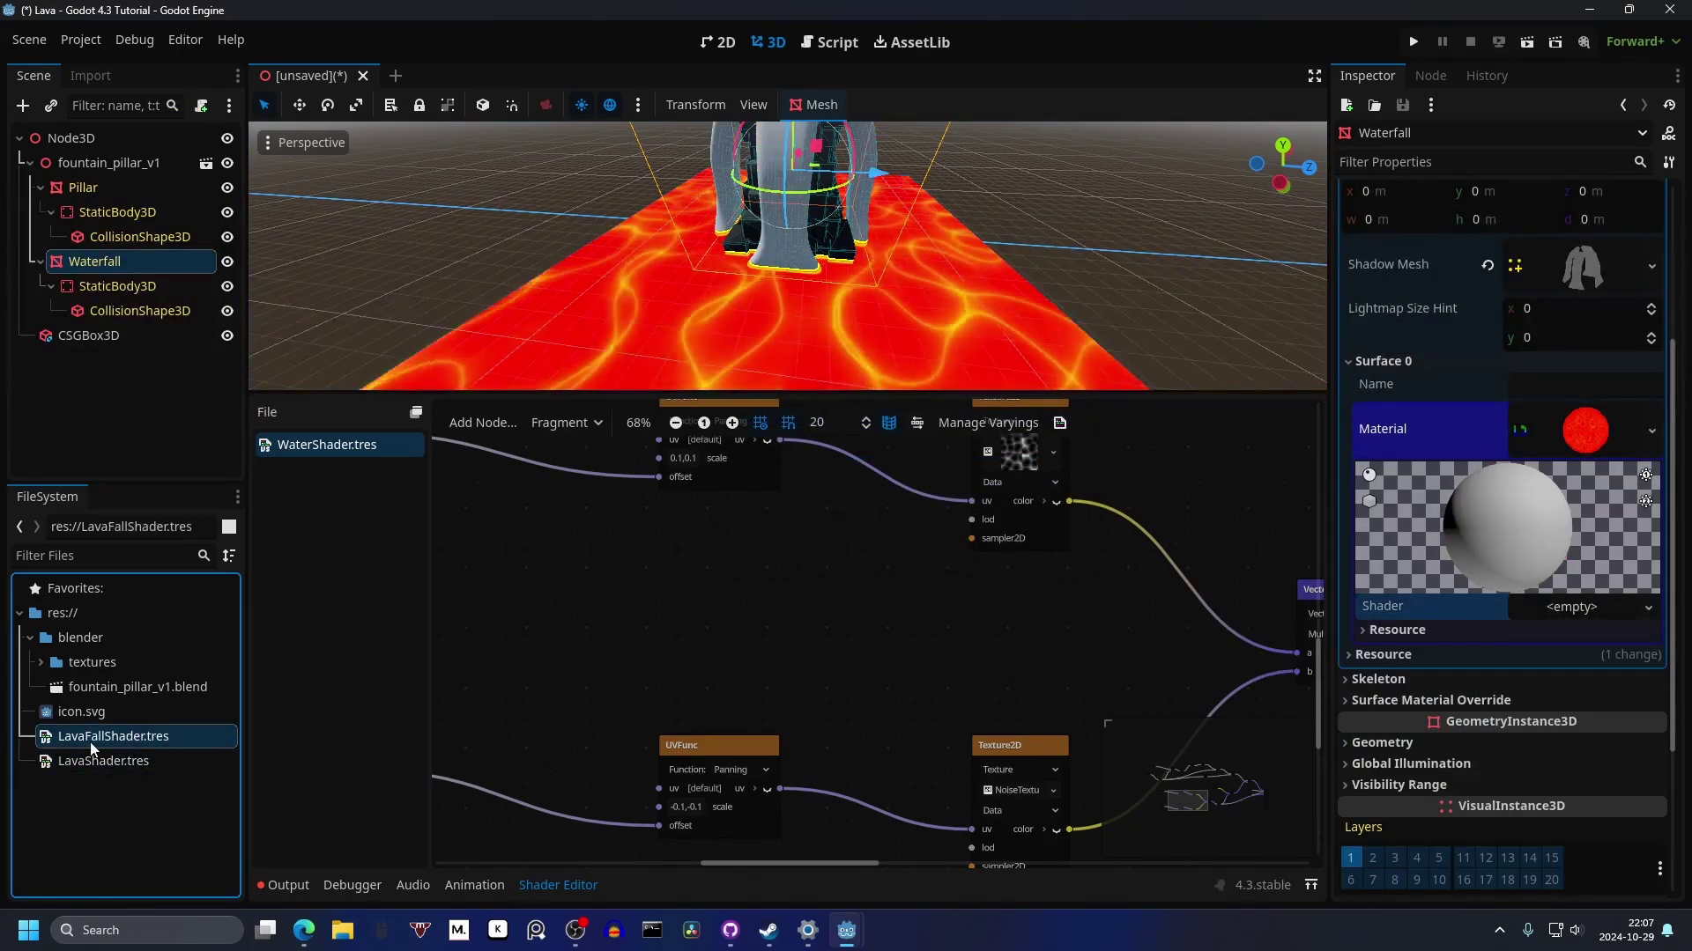
left_click_drag(159, 740, 1568, 608)
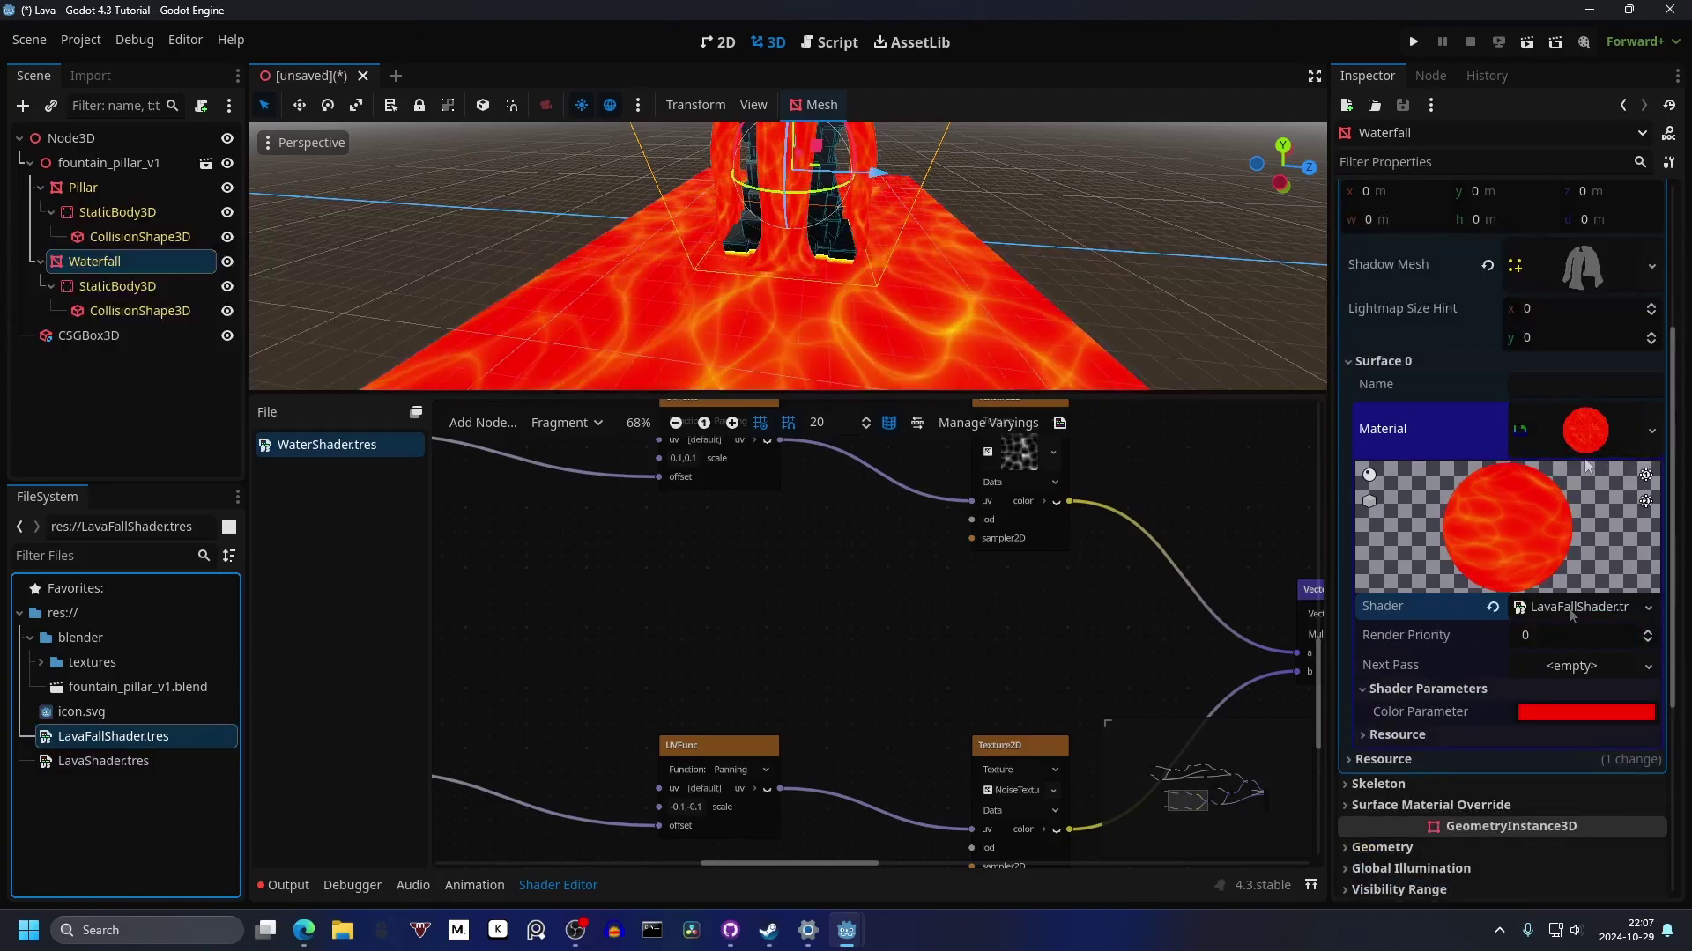
Step: Open LavaFallShader's graph and set the upper UVFunc panning scale to x 0, y 0.4
left_click(1568, 608)
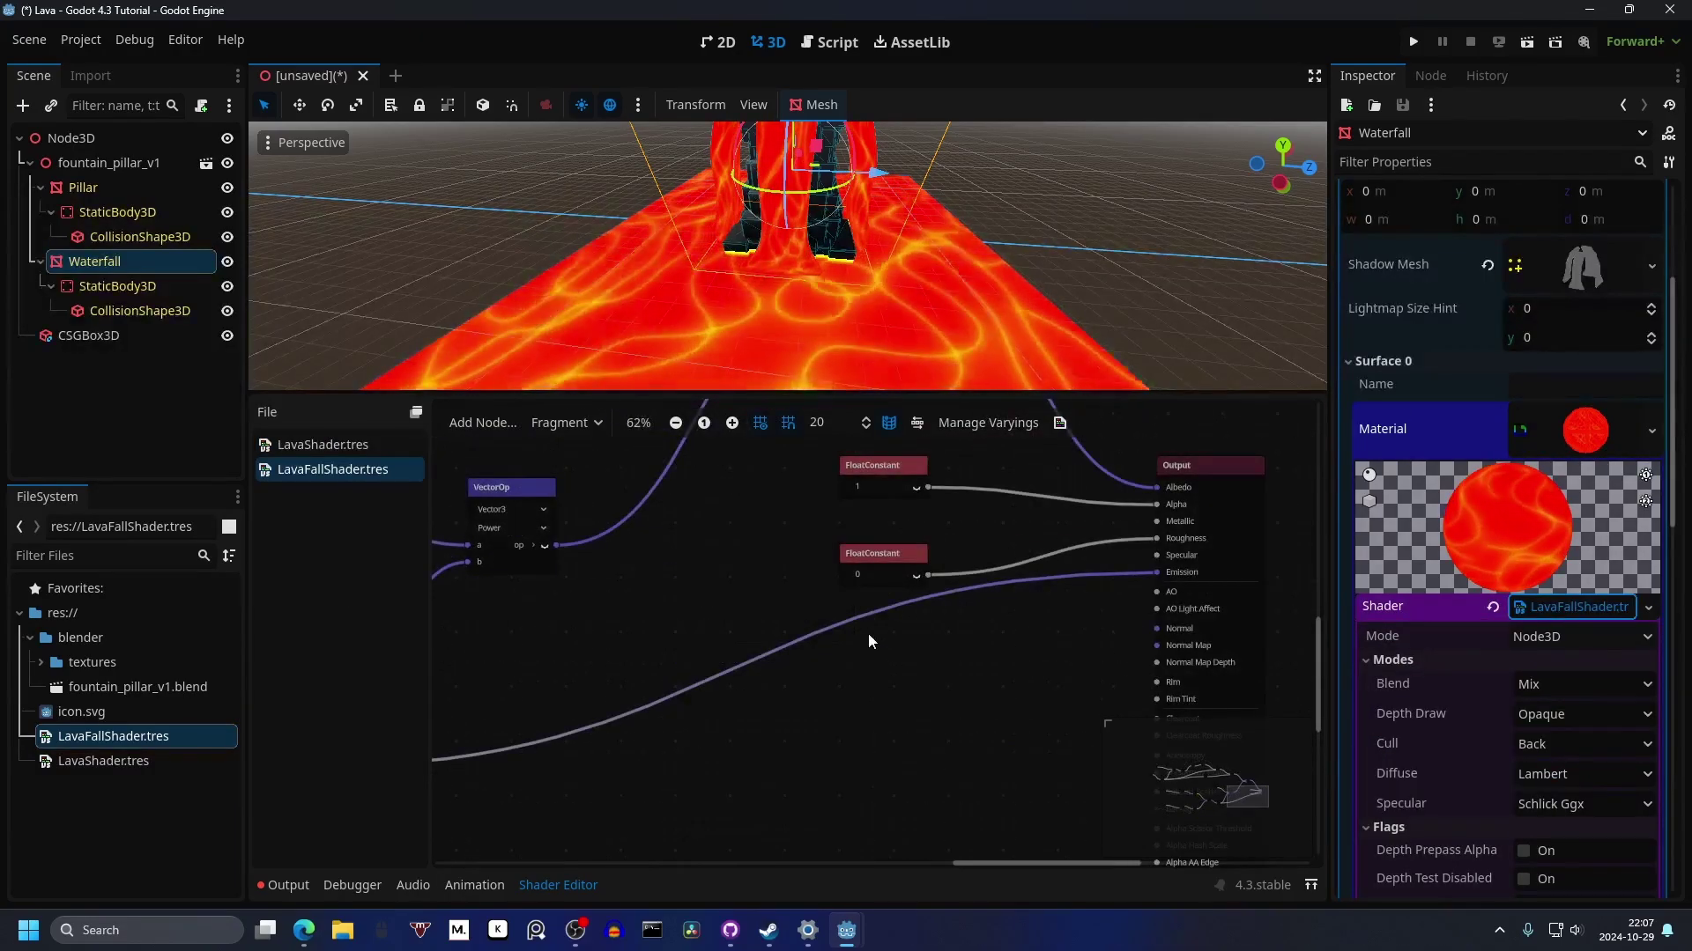
middle_click_drag(868, 633, 1007, 648)
scroll(1007, 647, "up", 3)
scroll(1007, 648, "up", 1)
middle_click_drag(974, 564, 922, 566)
scroll(931, 617, "down", 4)
scroll(894, 540, "down", 2)
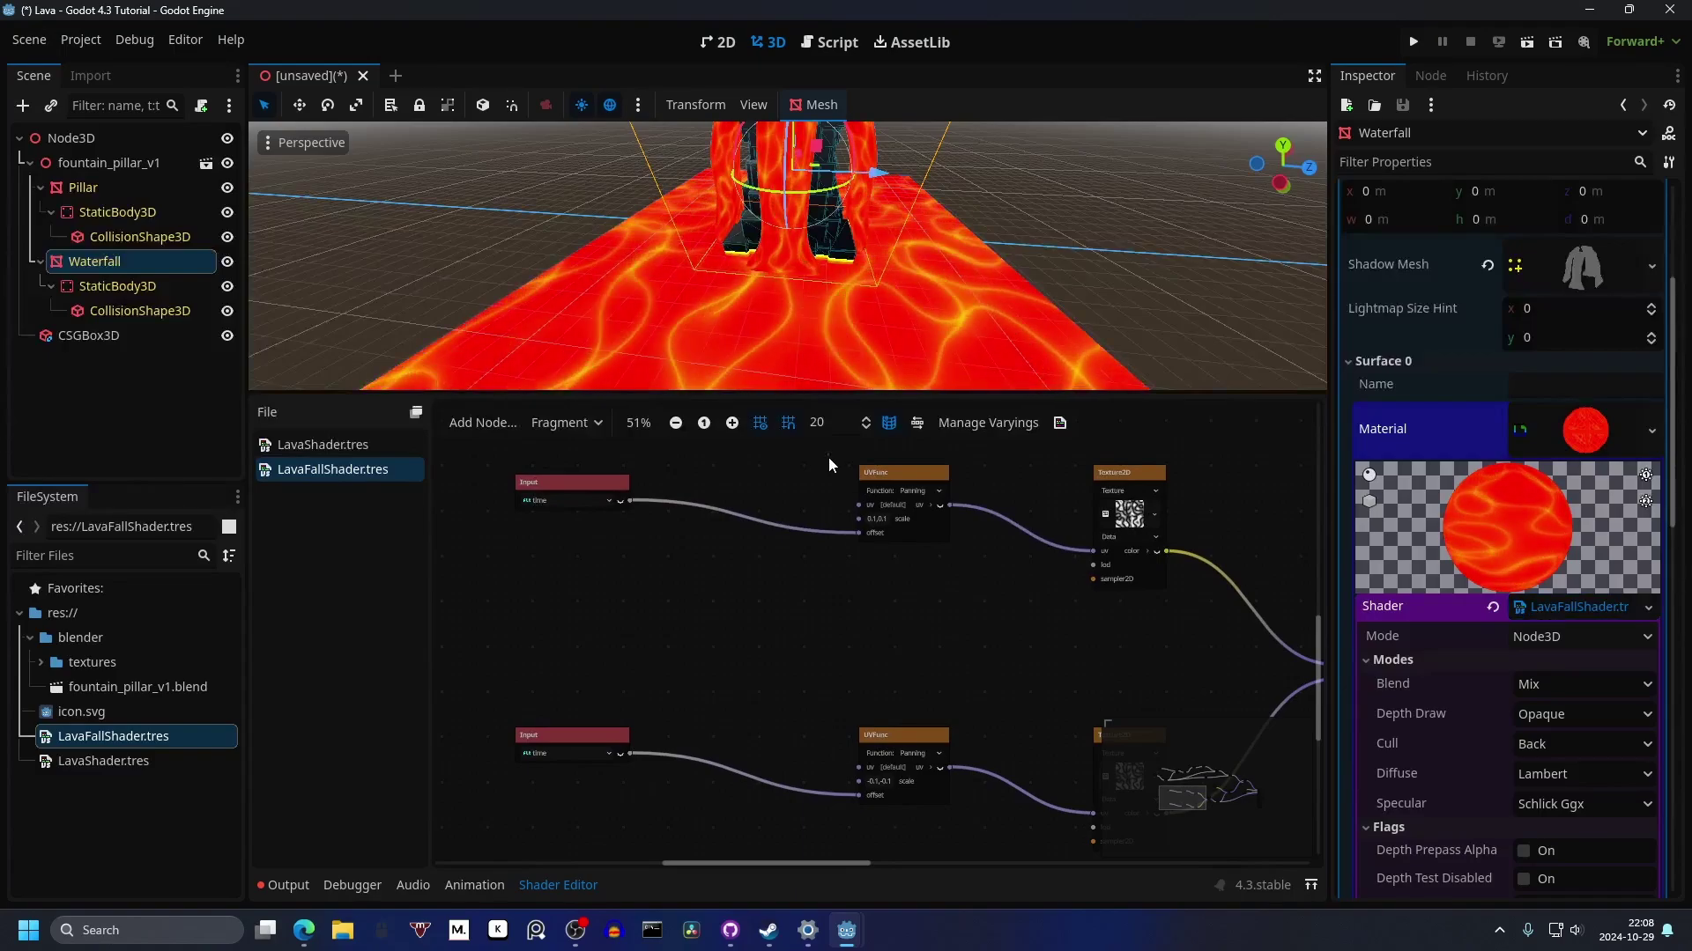
scroll(960, 590, "up", 2, "ctrl")
left_click(836, 482)
double_click(862, 511)
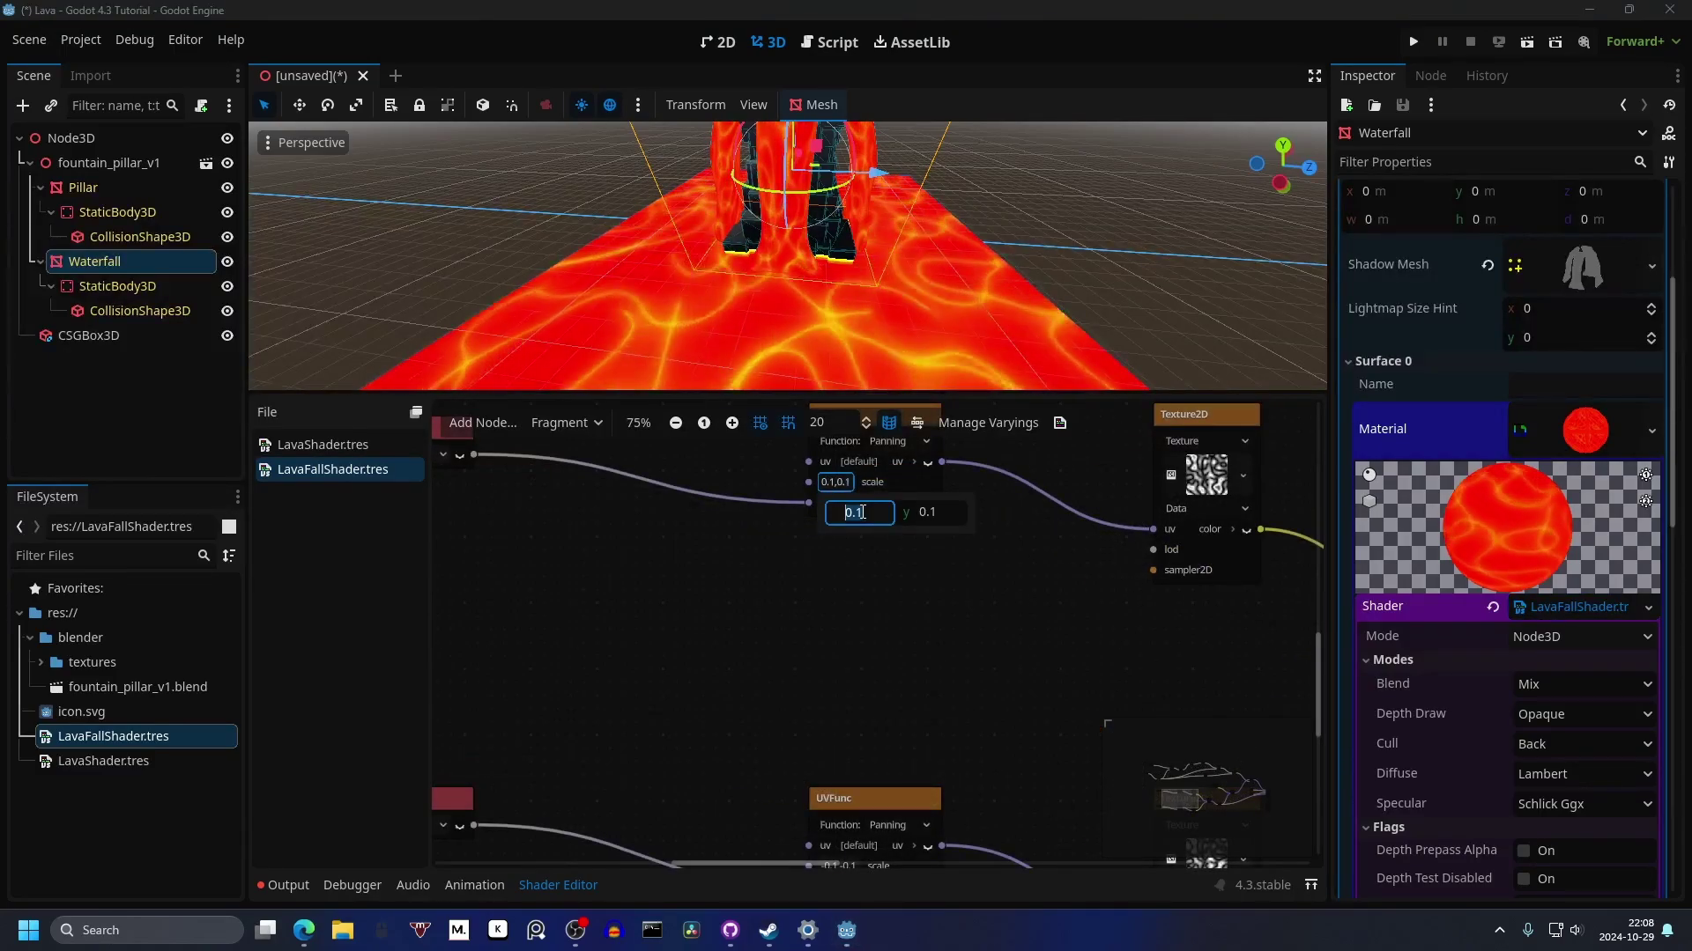
type("0")
left_click(935, 516)
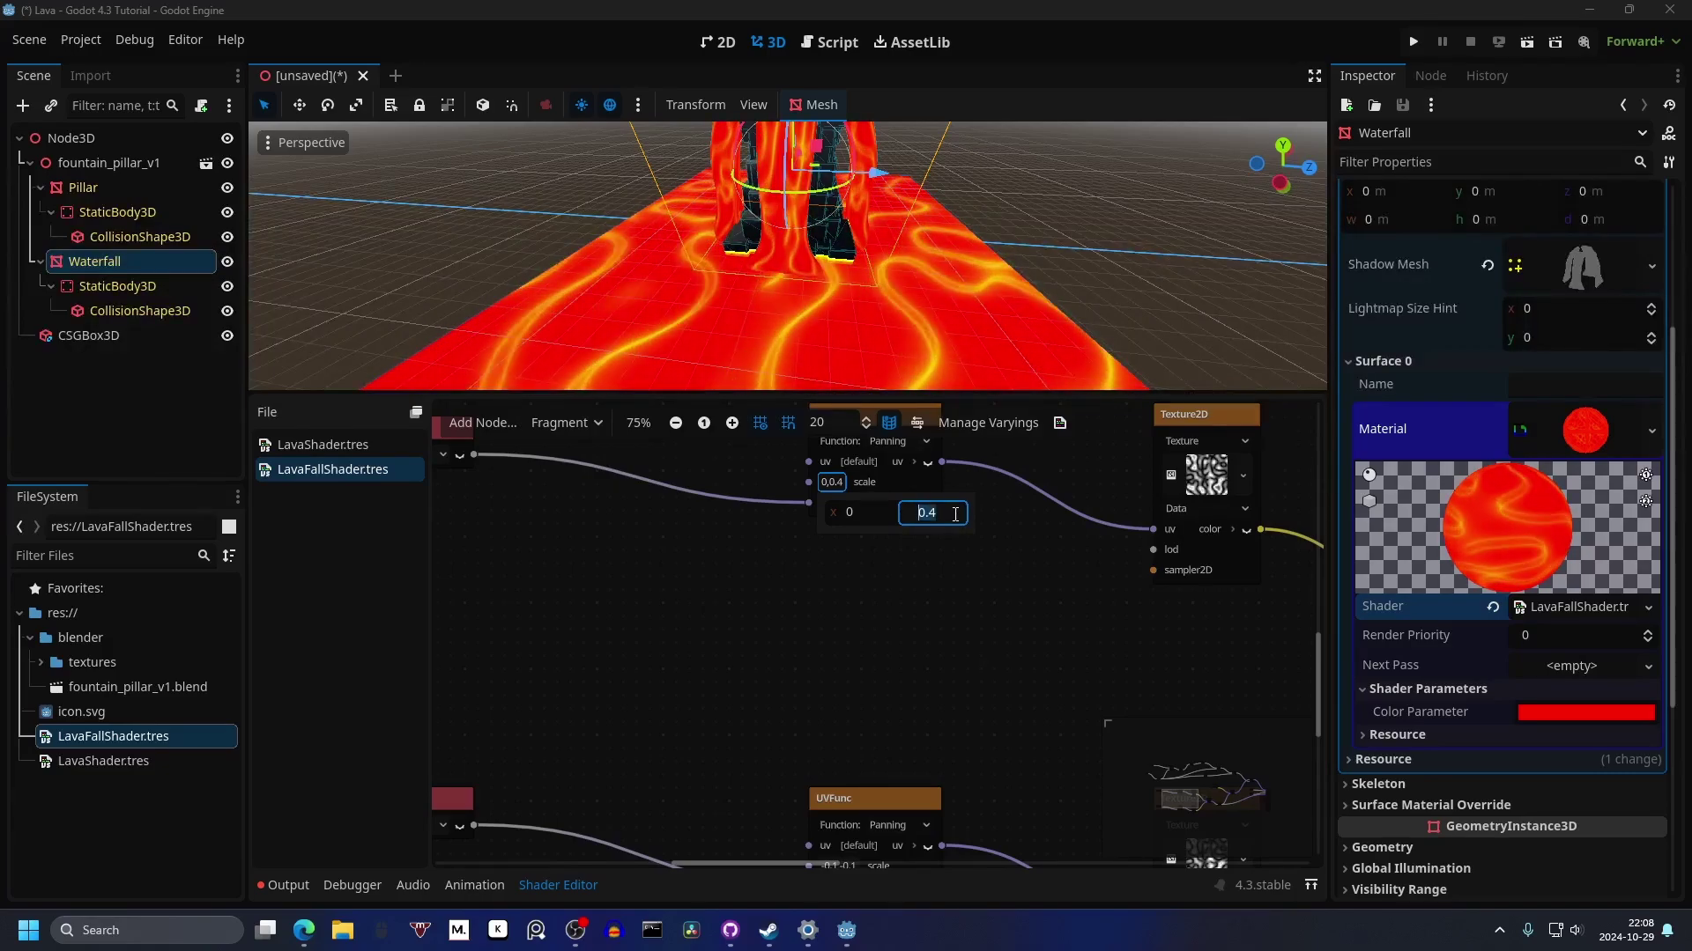
scroll(949, 629, "down", 3)
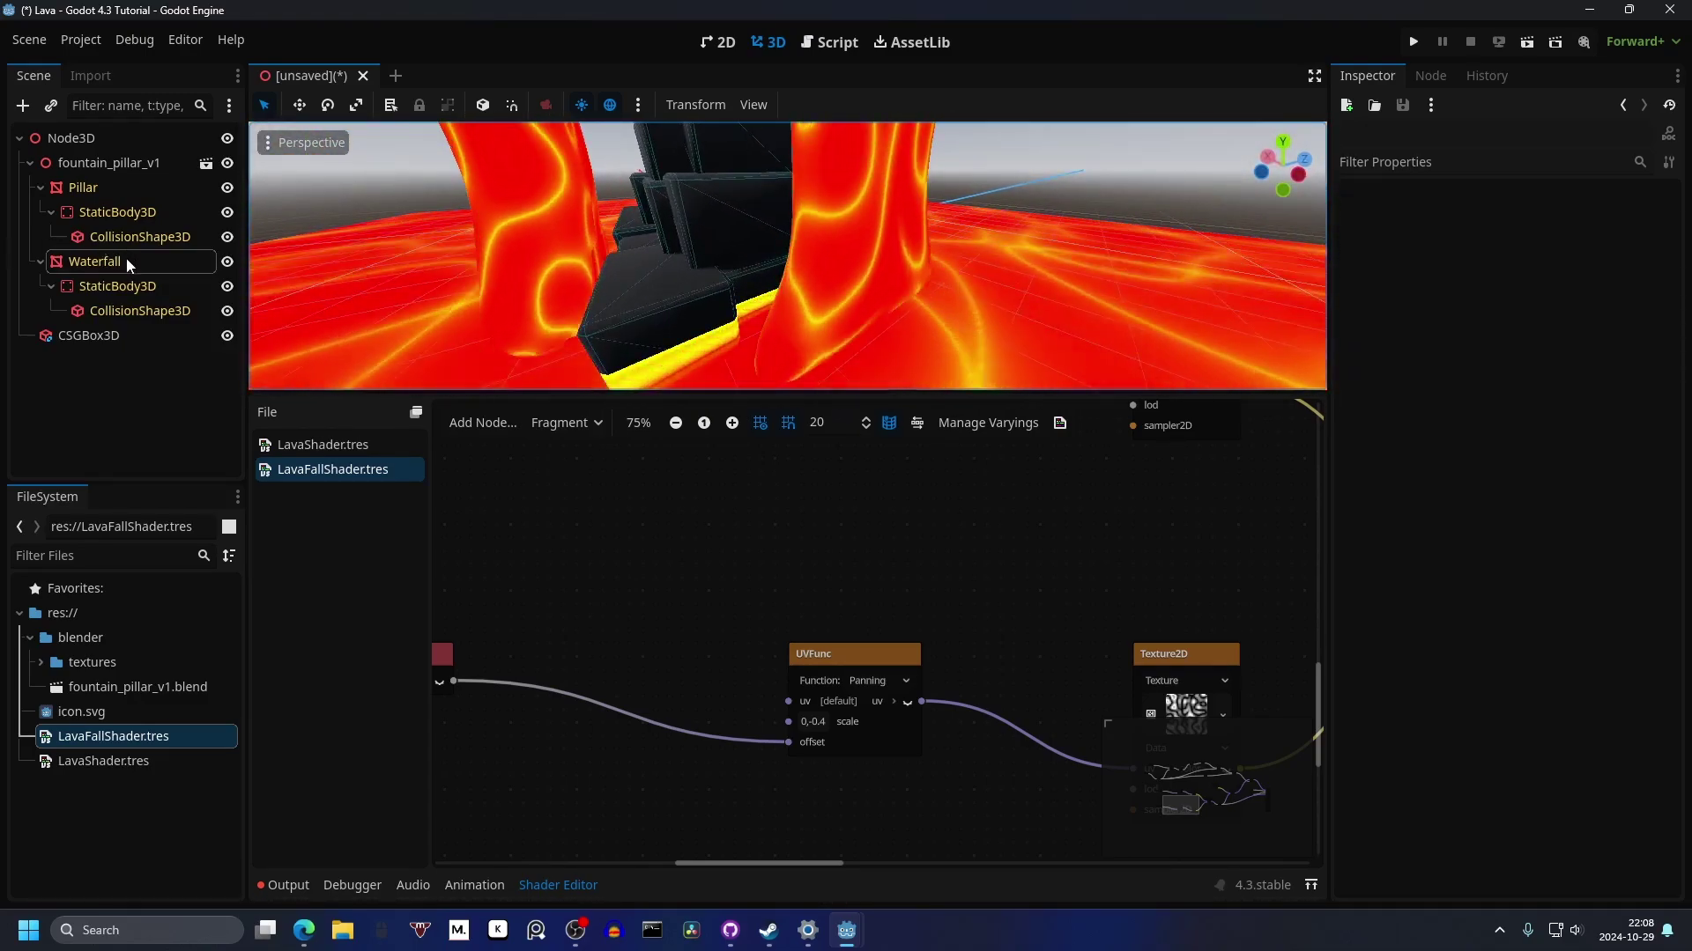
Step: Raise the Render Priority of the Waterfall mesh's material and check the waterfall's base up close
left_click(126, 262)
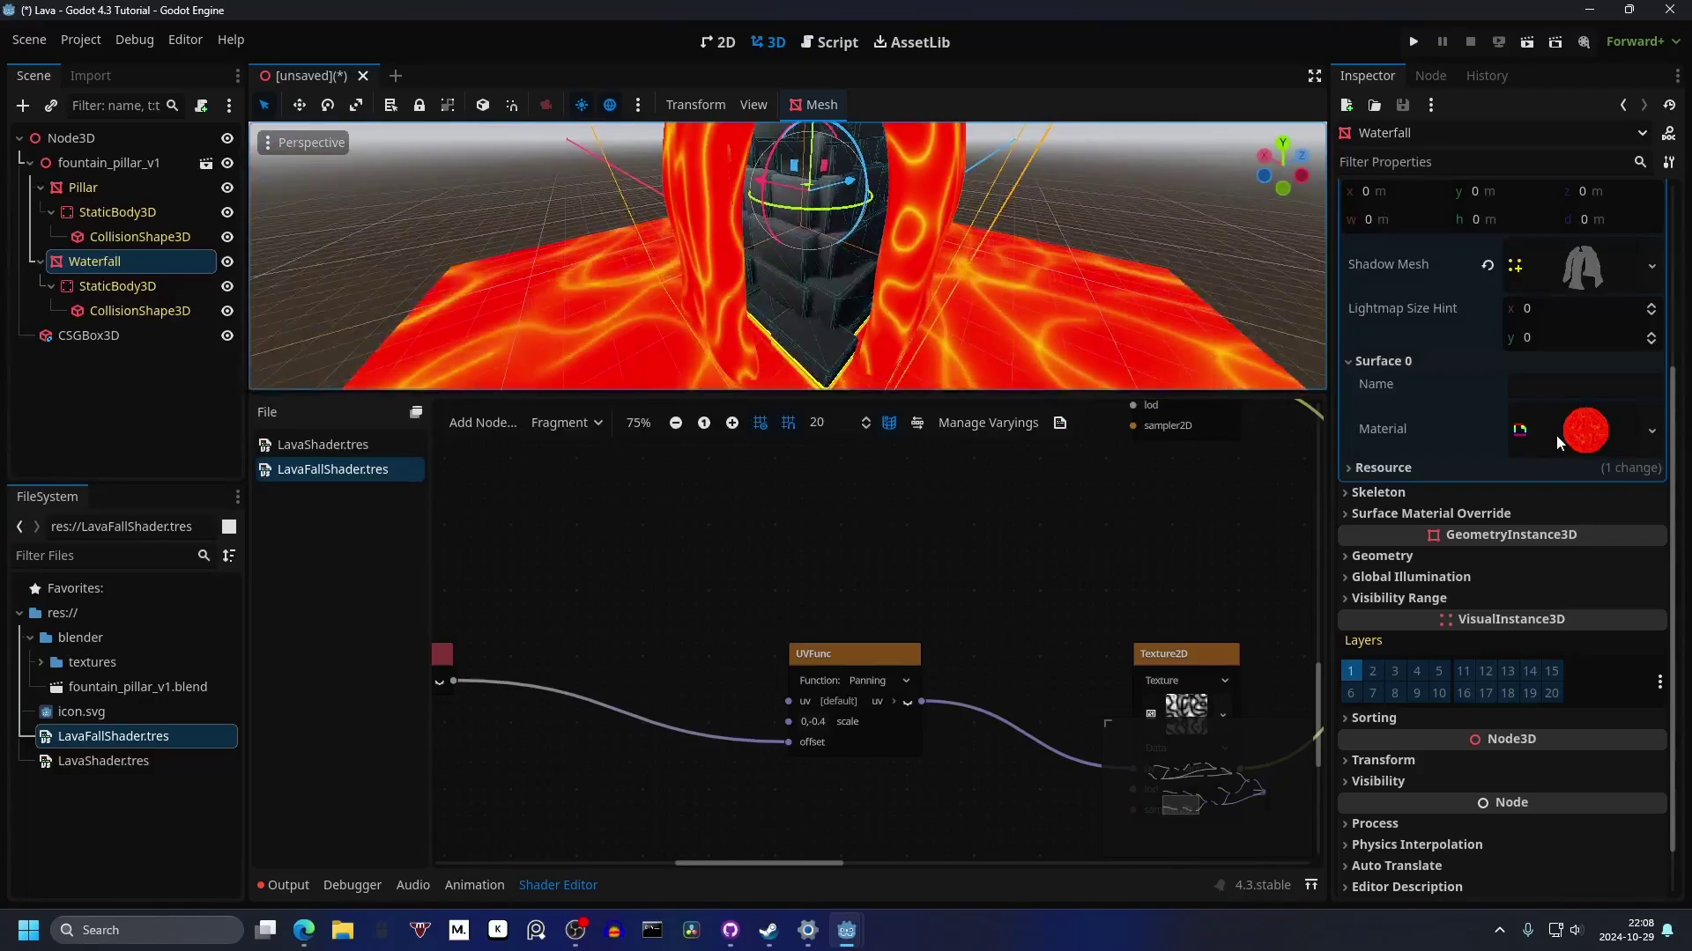
left_click(1599, 434)
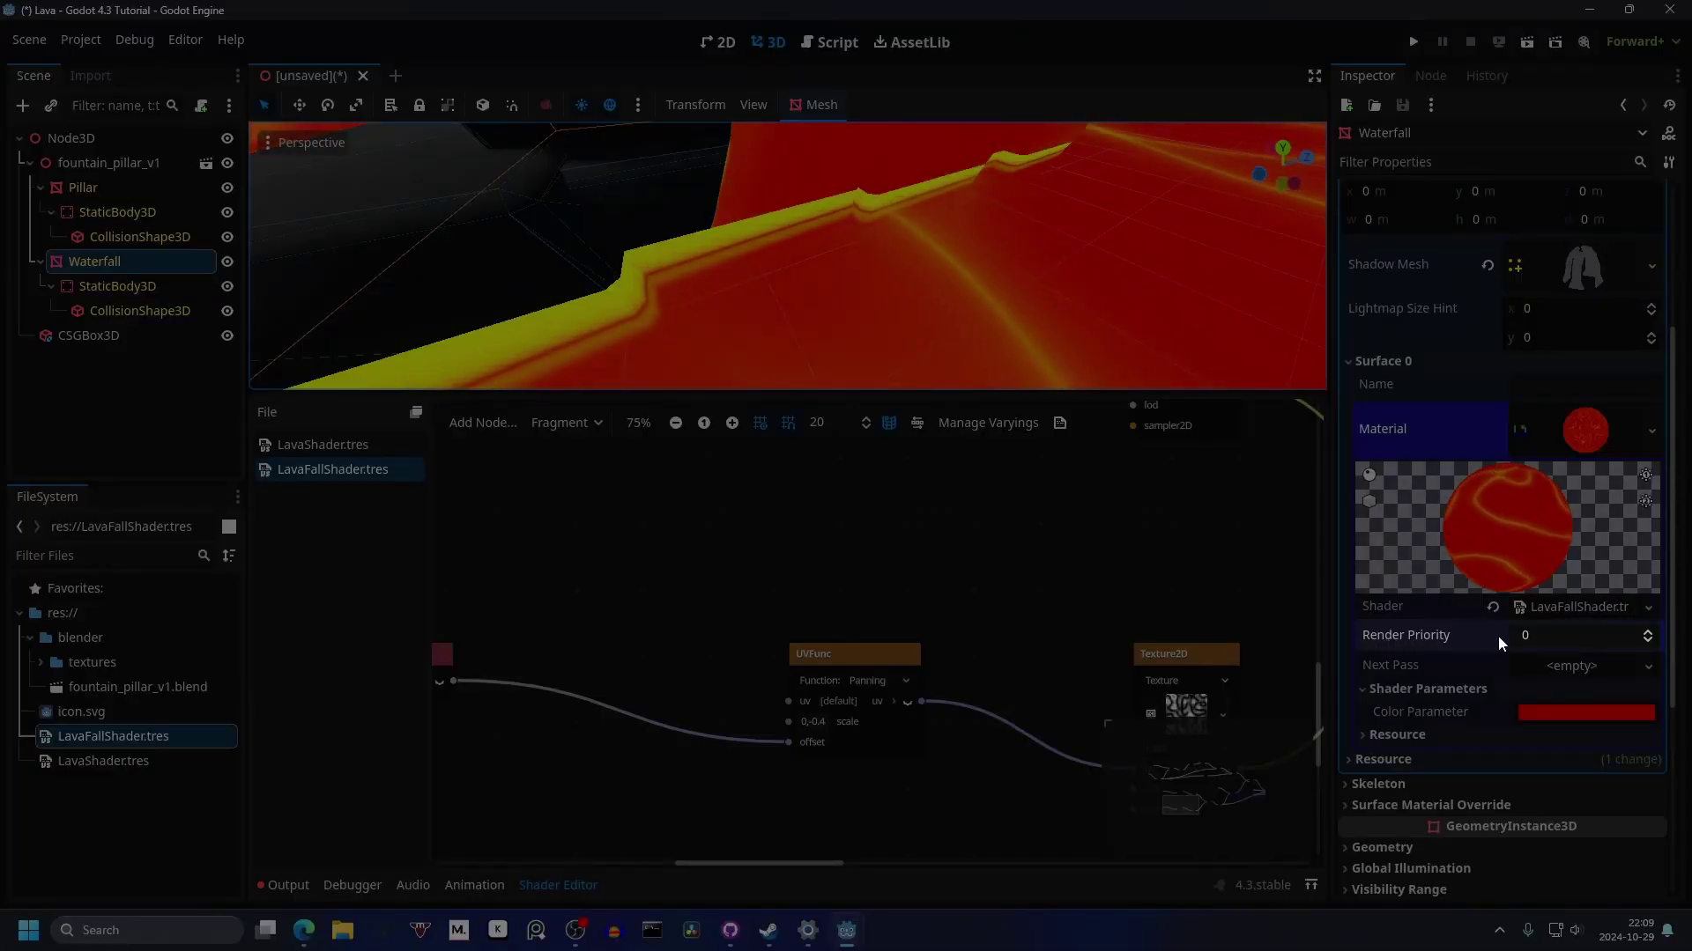
left_click(1647, 632)
key("s")
mouse_move(1049, 314)
right_mouse_down()
mouse_move(705, 273)
mouse_move(784, 260)
mouse_move(1049, 312)
right_mouse_up()
key("w")
key("w")
key("s")
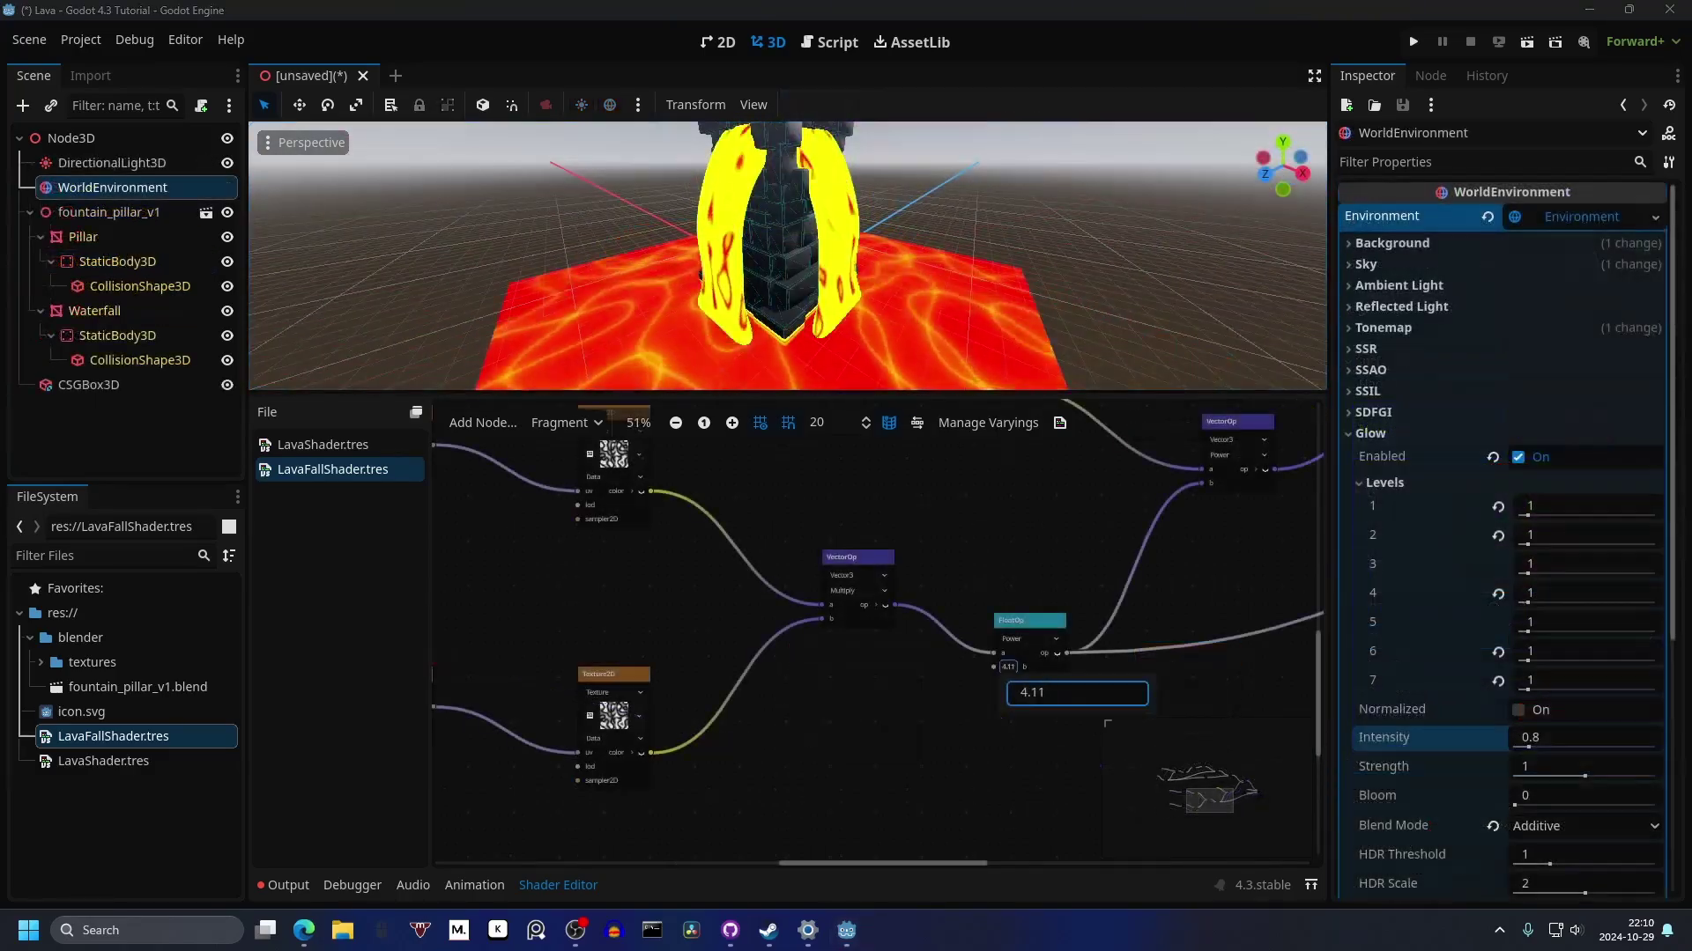
Step: Set the b exponent of LavaFallShader's FloatOp Power node to 0.745
mouse_move(1077, 693)
left_mouse_down()
mouse_move(1223, 694)
mouse_move(1048, 696)
left_mouse_up()
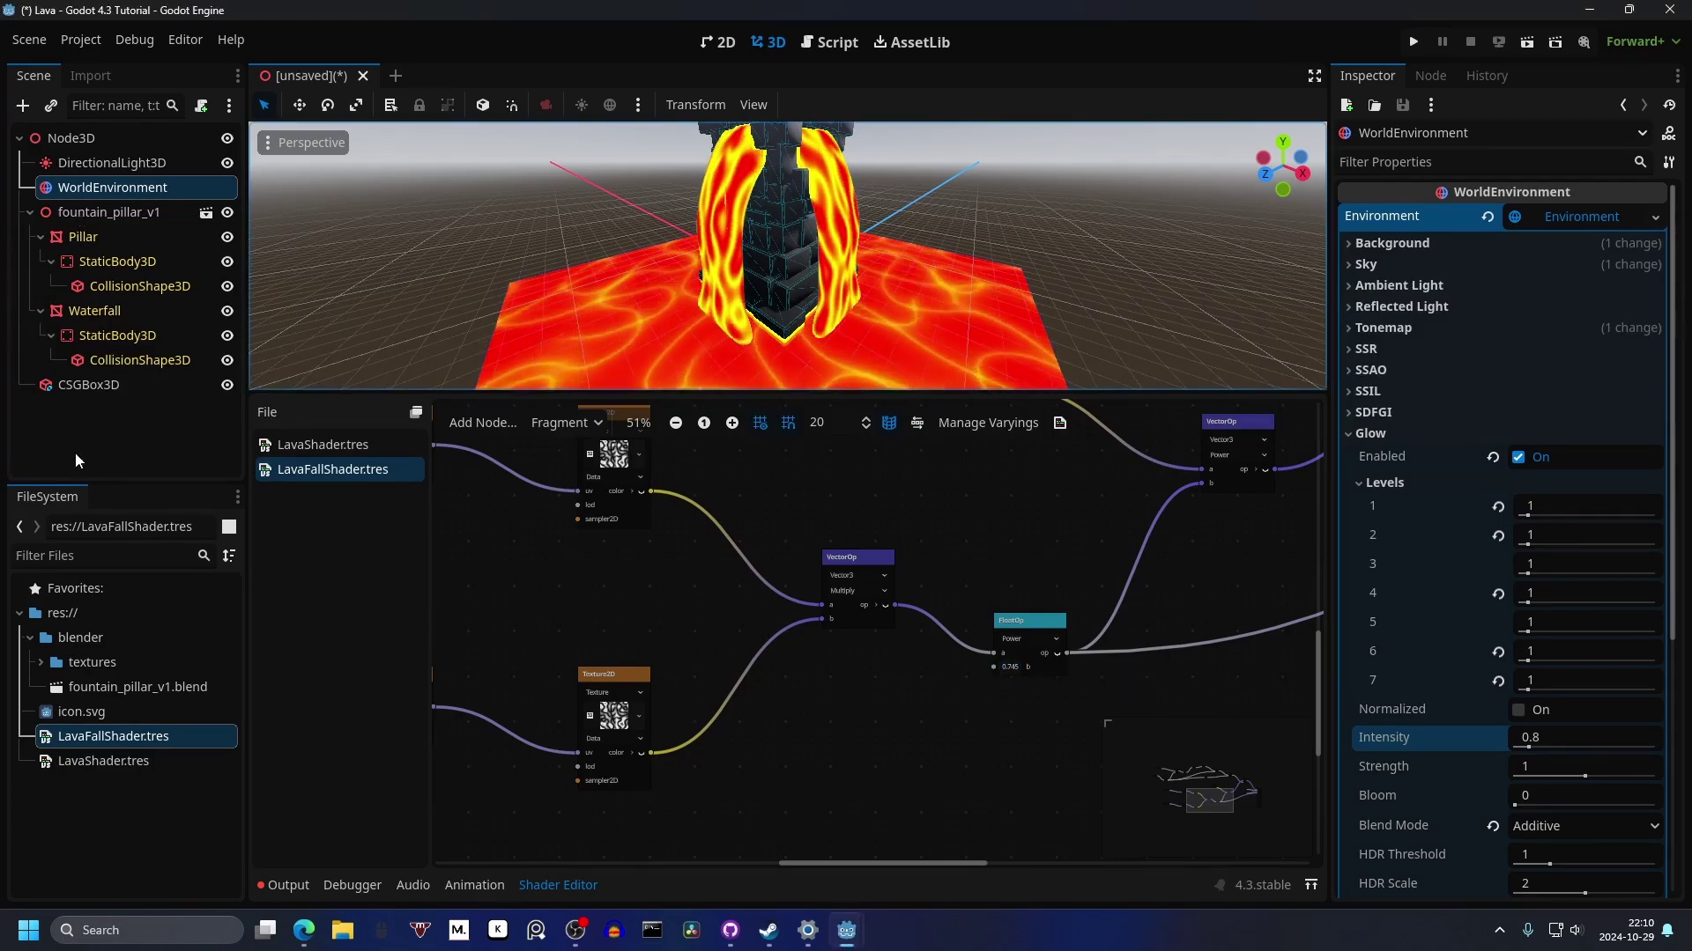
Step: Open LavaShader.tres, raise its FloatOp Power exponent to about 0.71, and enlarge the 3D viewport to review the lava
left_click(117, 762)
double_click(117, 765)
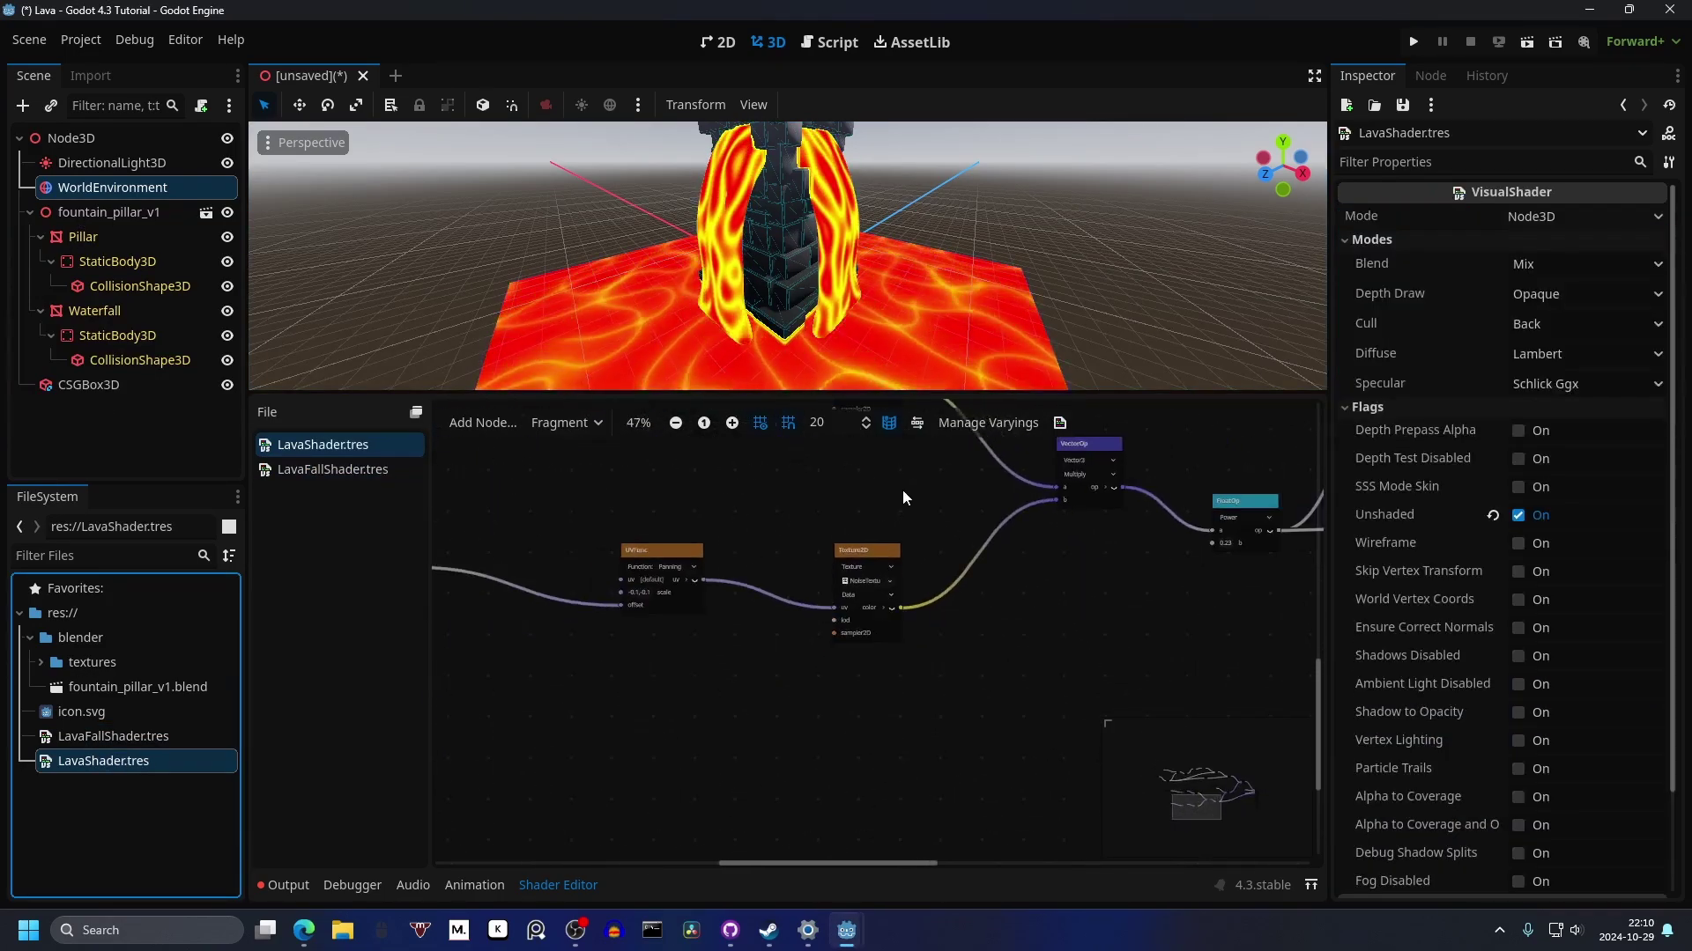
middle_click_drag(975, 536, 1296, 610)
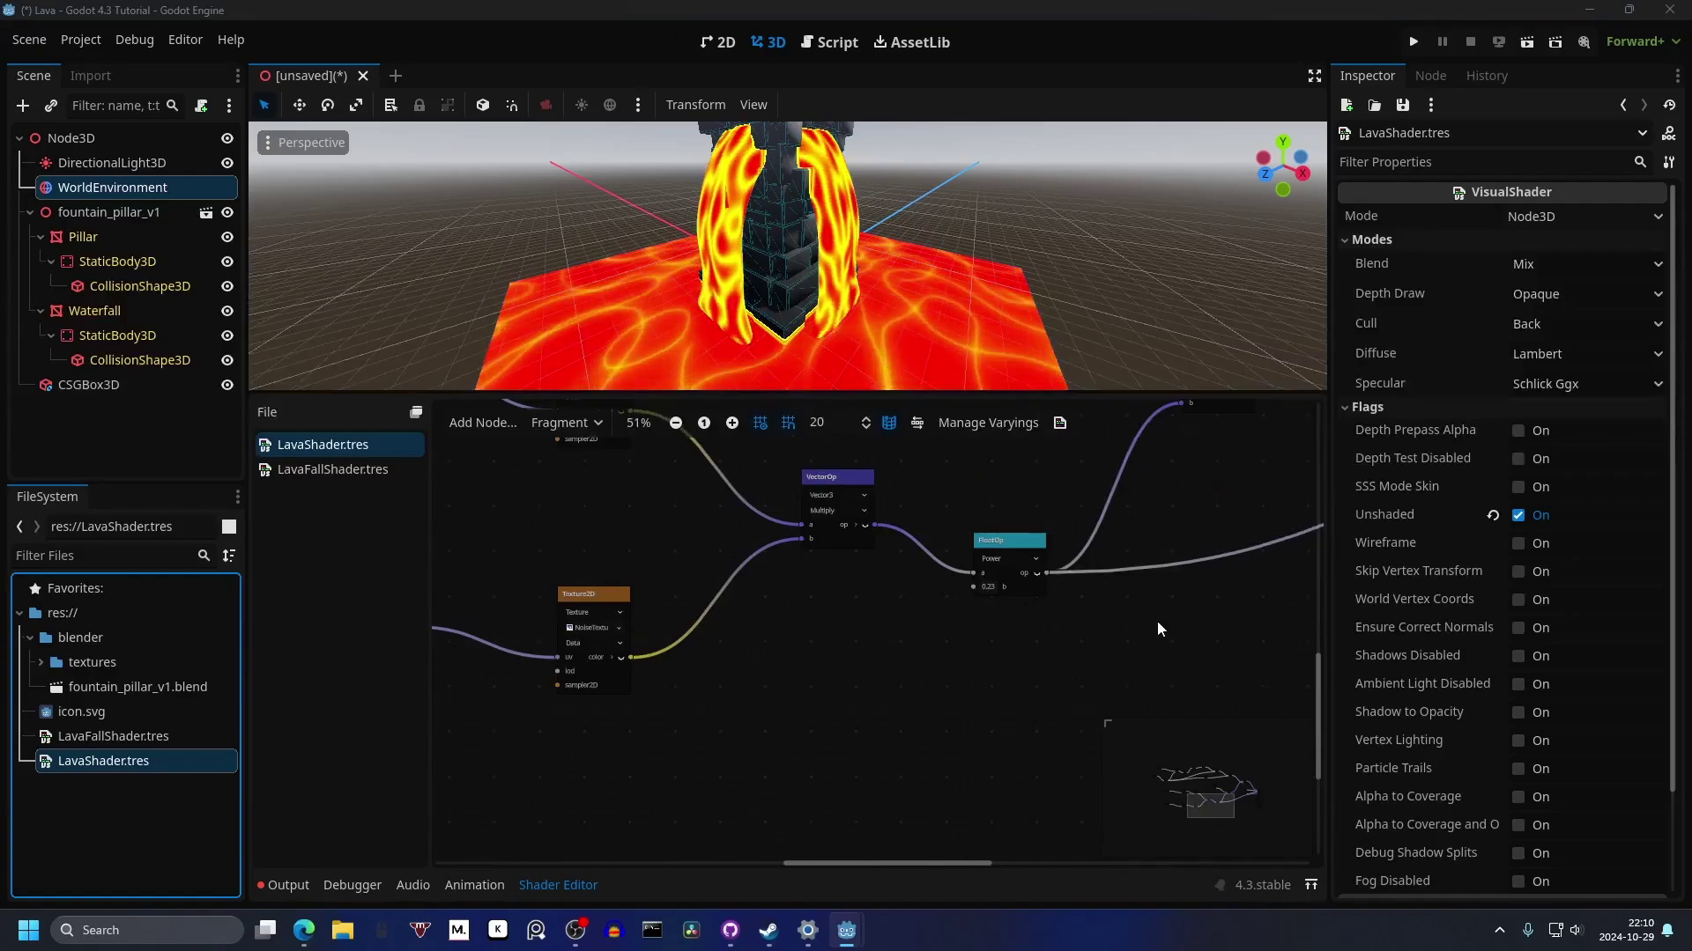
left_click_drag(930, 395, 923, 599)
scroll(912, 354, "down", 5)
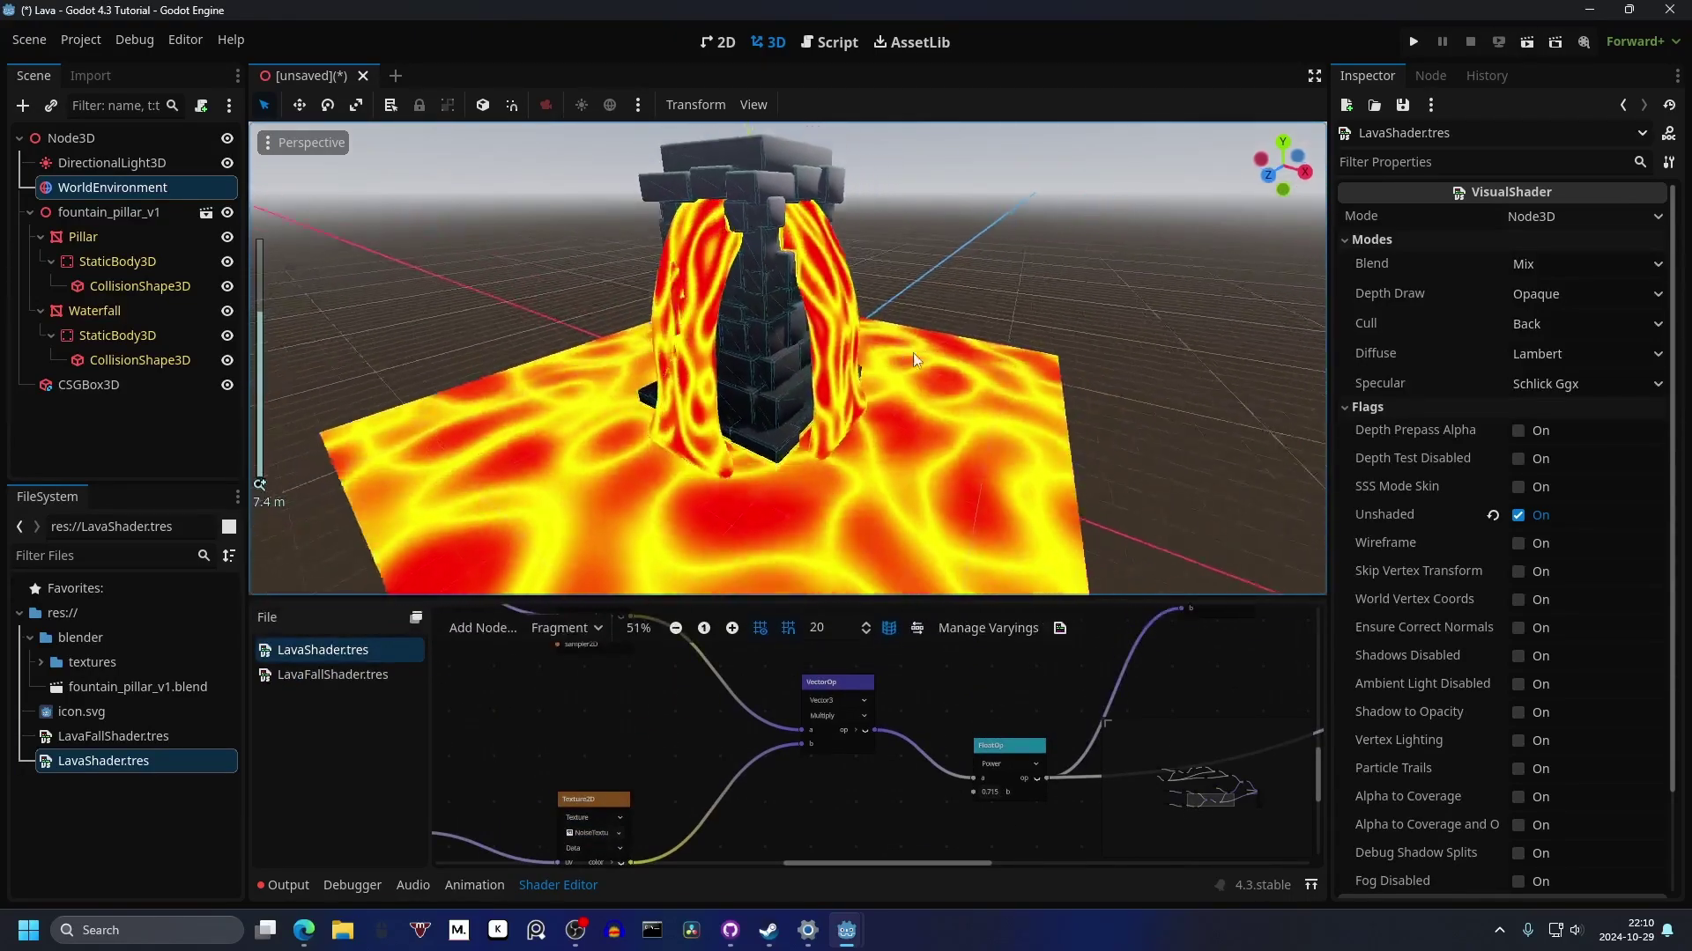
middle_click_drag(913, 354, 927, 386)
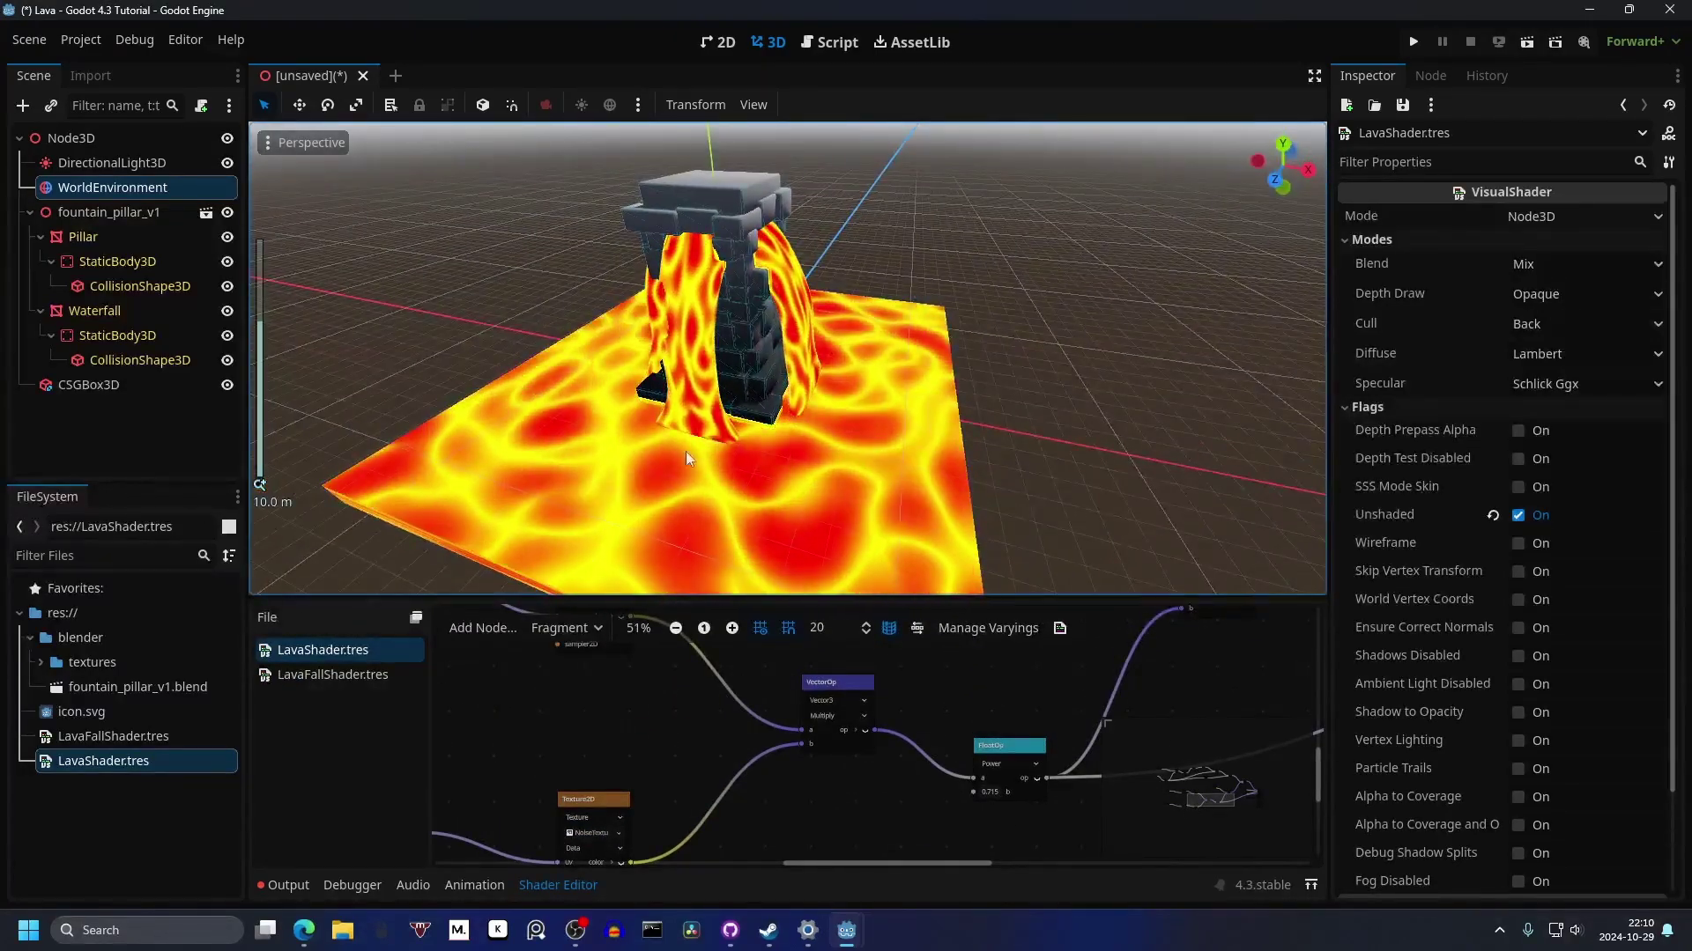
Step: Open the noise texture settings of the upper Texture2D node in LavaShader's graph
scroll(620, 691, "up", 3)
middle_click_drag(620, 691, 823, 777)
scroll(822, 783, "up", 1, "ctrl")
scroll(823, 783, "up", 3)
left_click(750, 740)
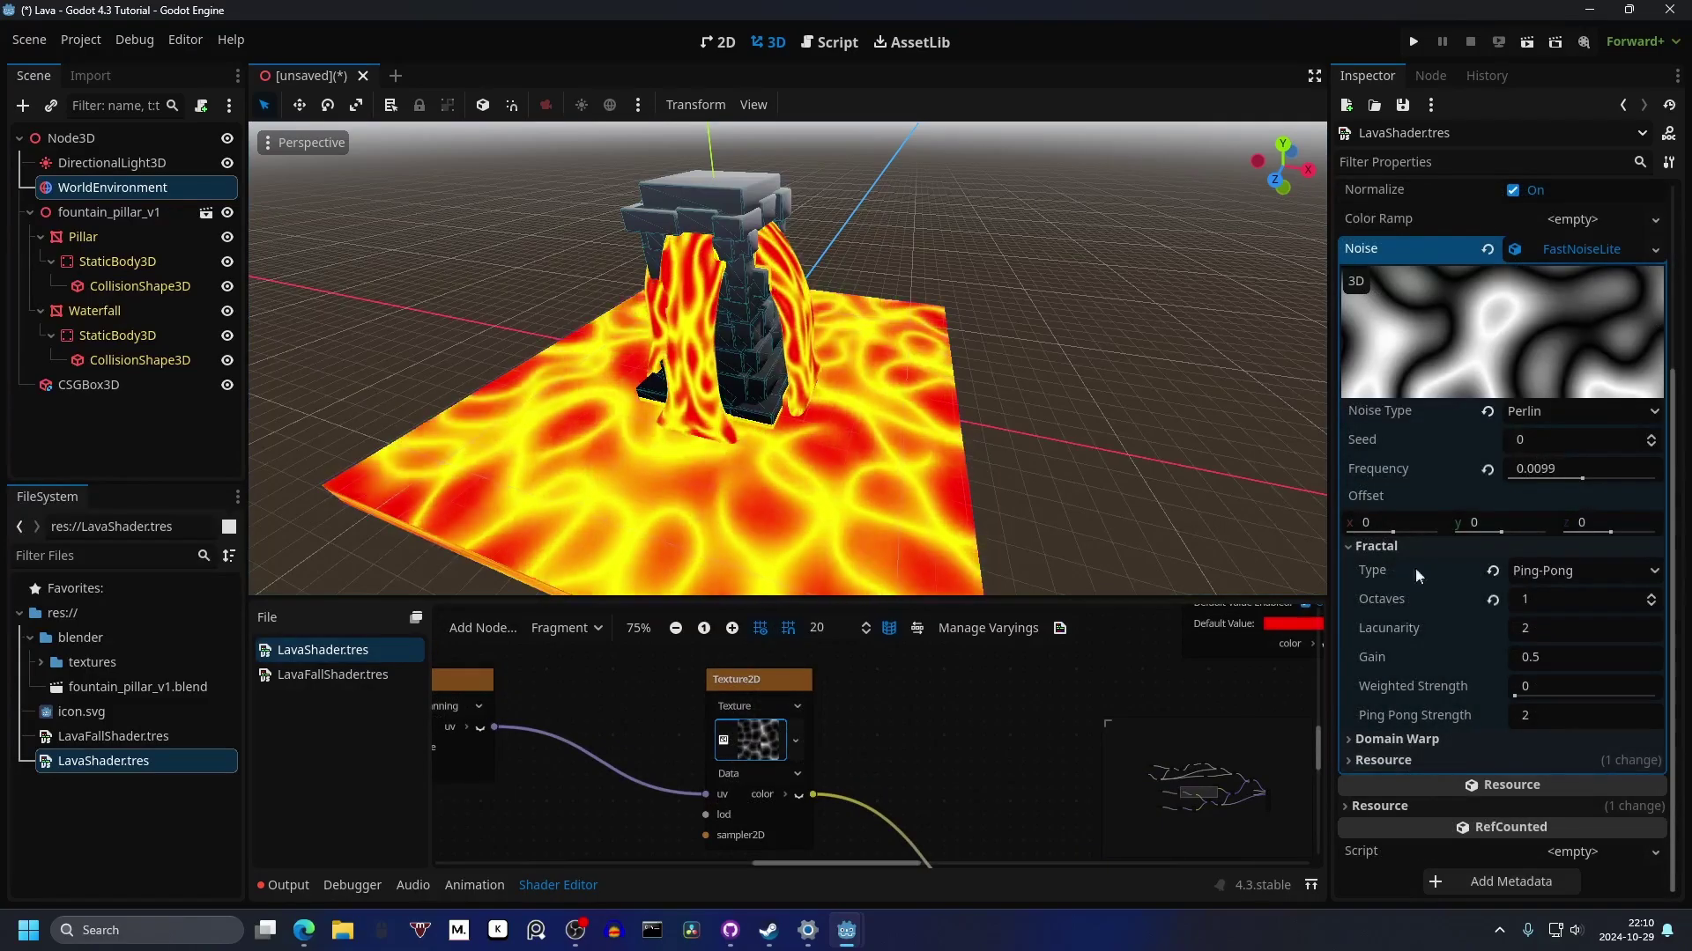